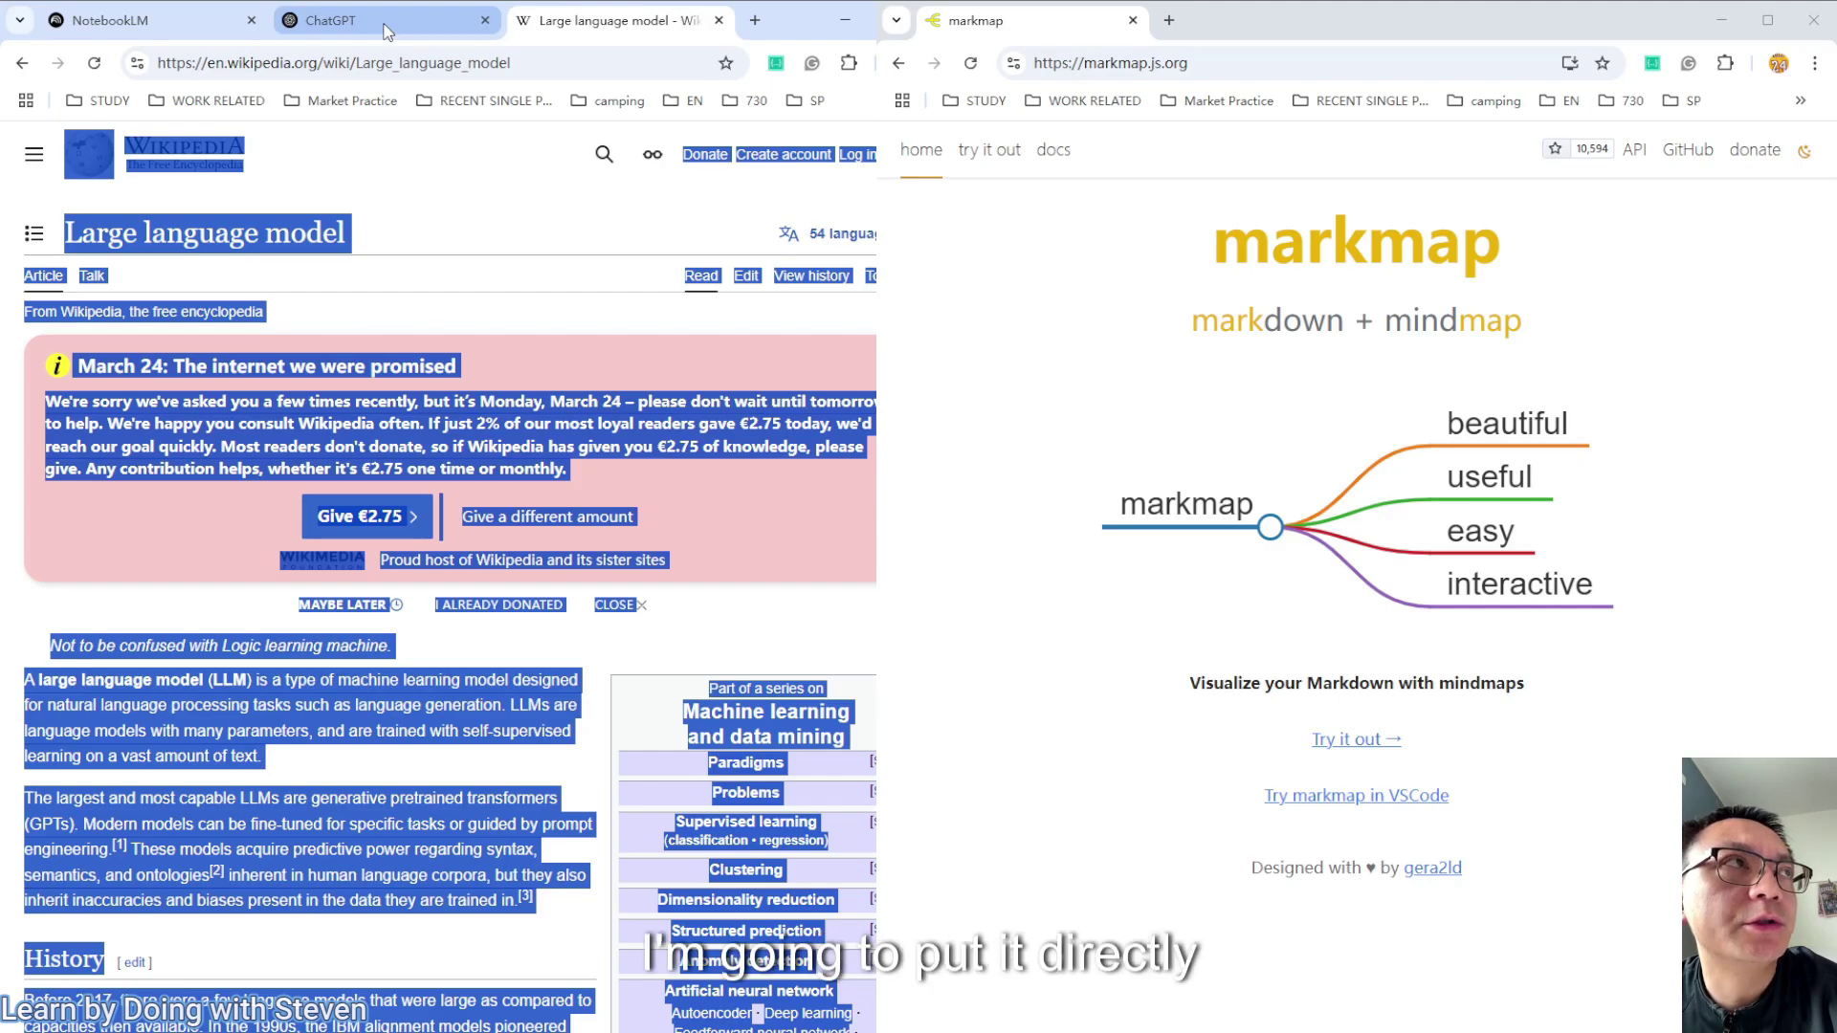
Create a new notebook in NotebookLM and insert the copied Wikipedia article on large language models as a pasted-text source
left_click(144, 20)
left_click(153, 550)
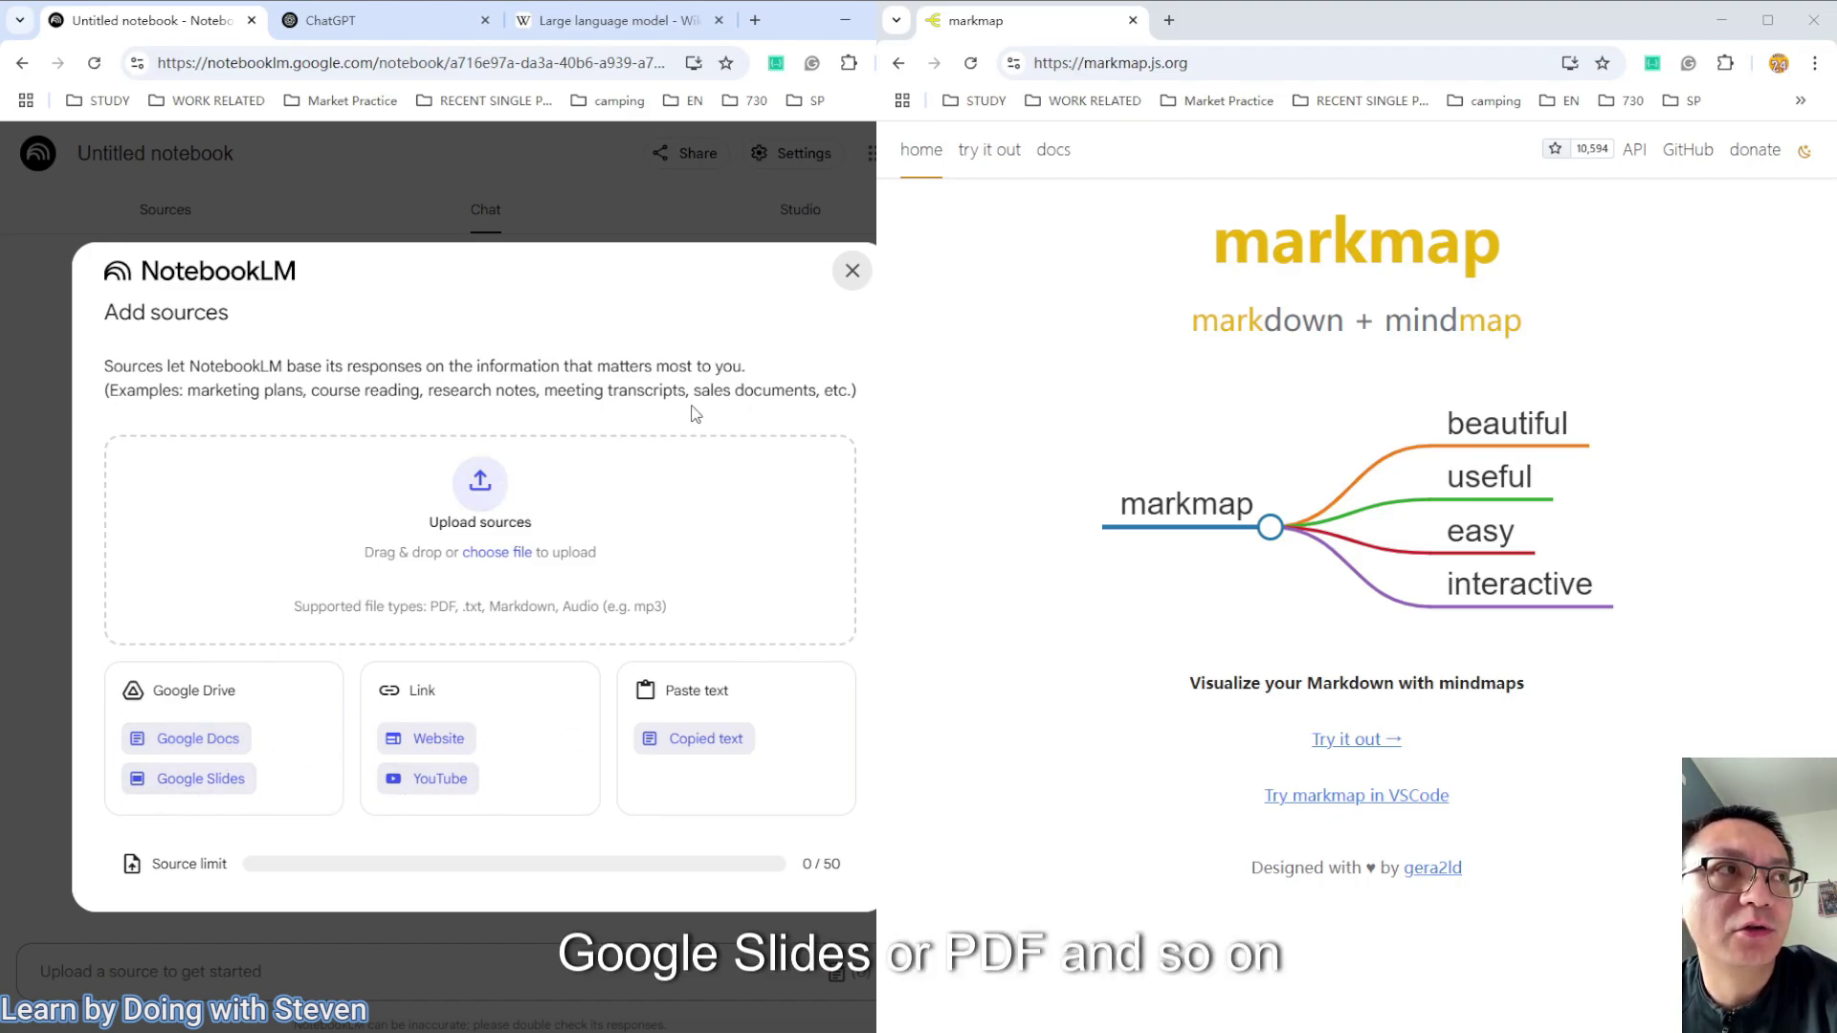
left_click(708, 742)
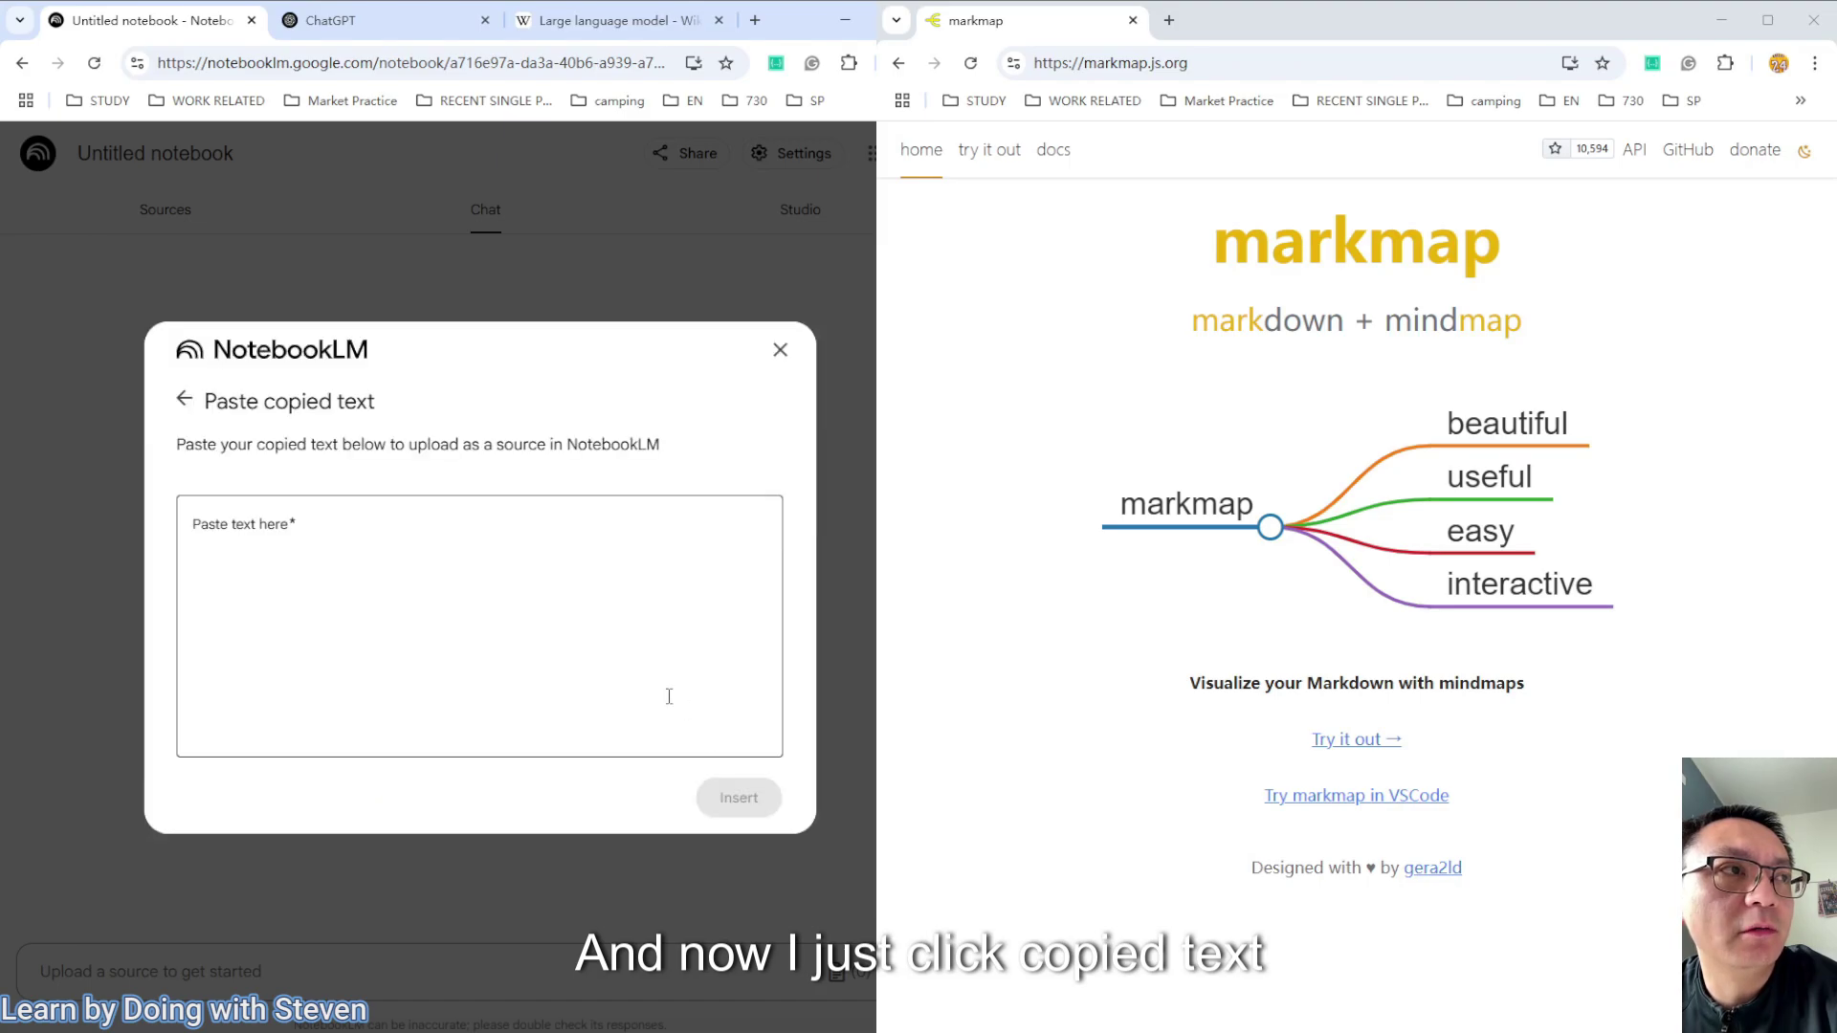
left_click(371, 535)
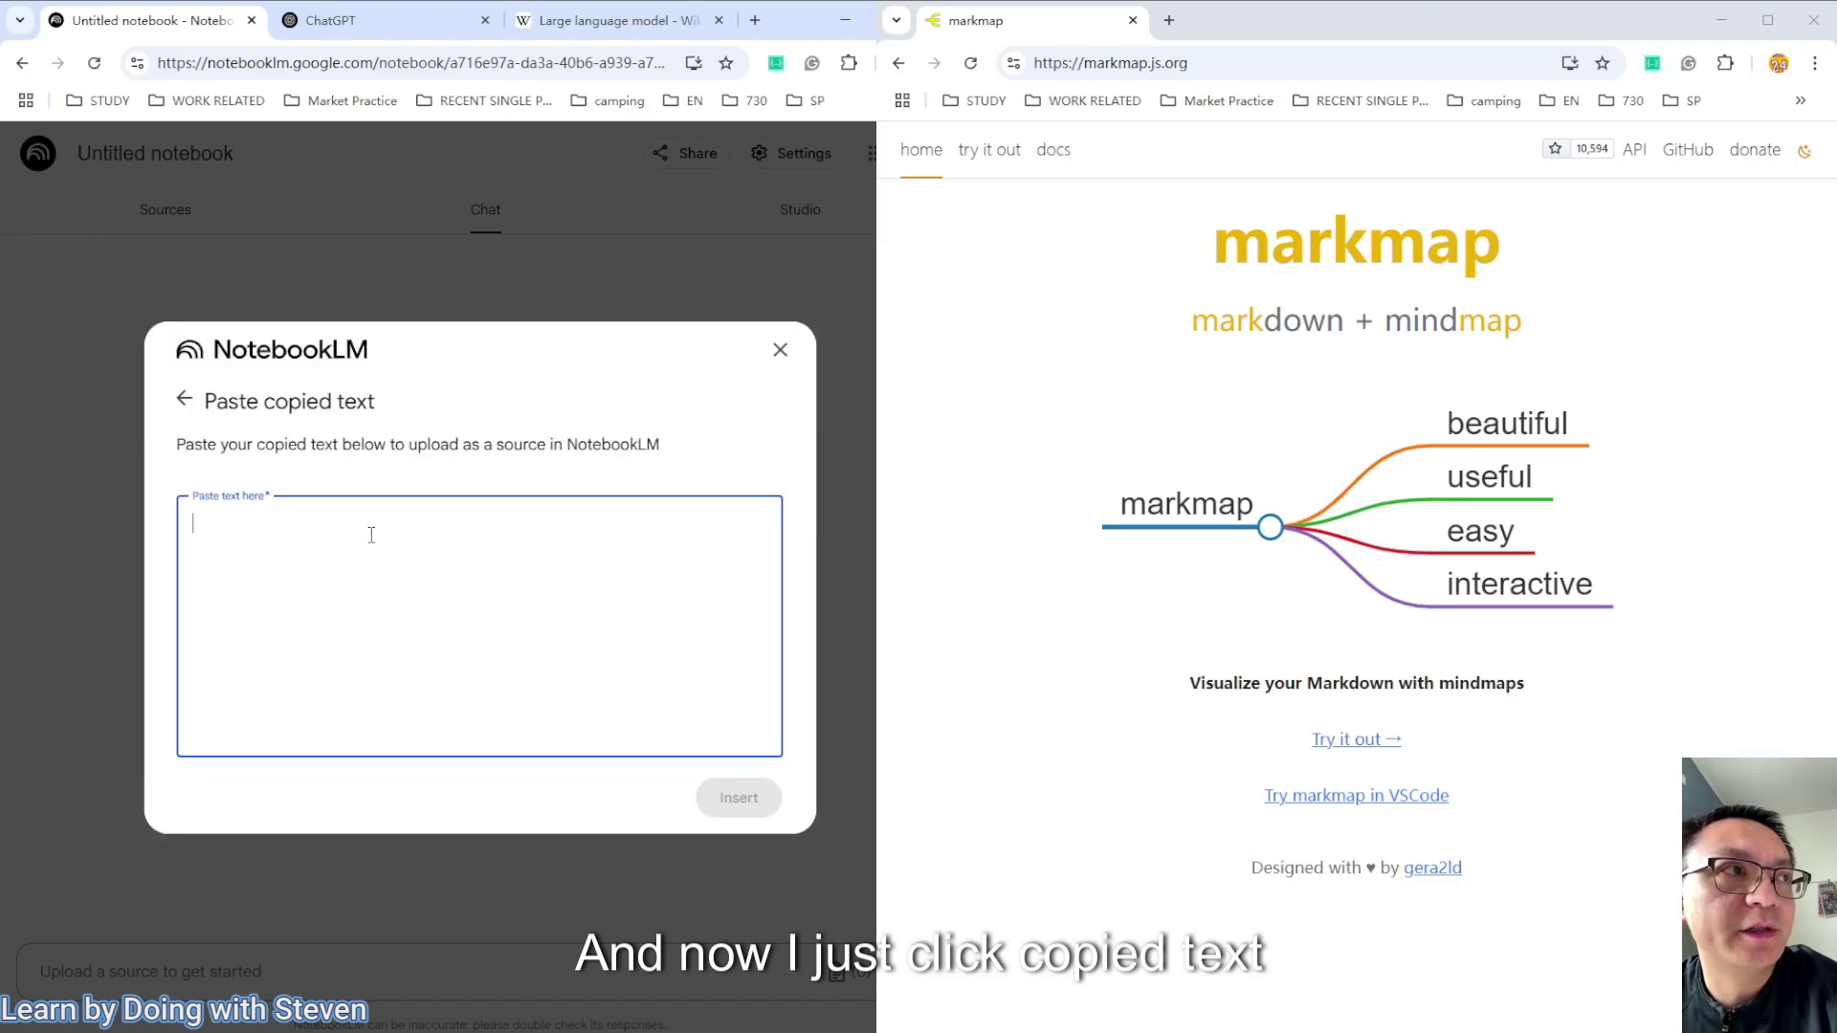
key("ctrl+v")
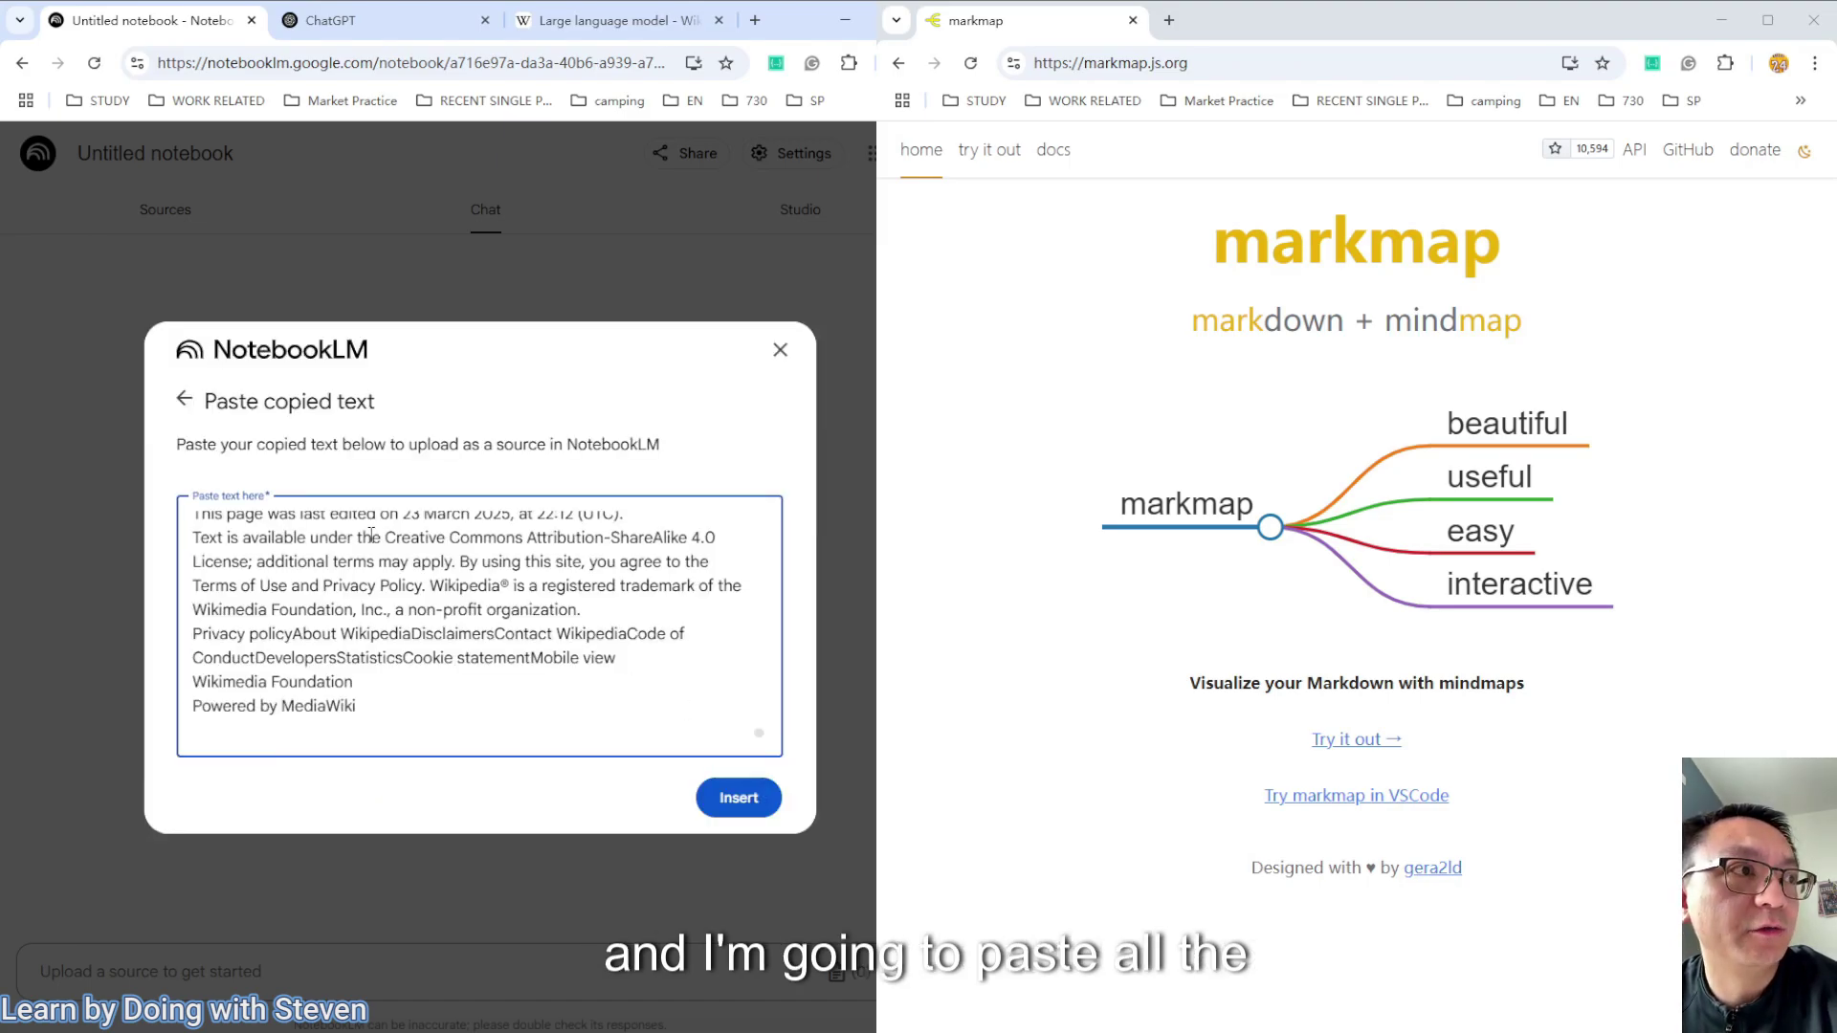
left_click(729, 799)
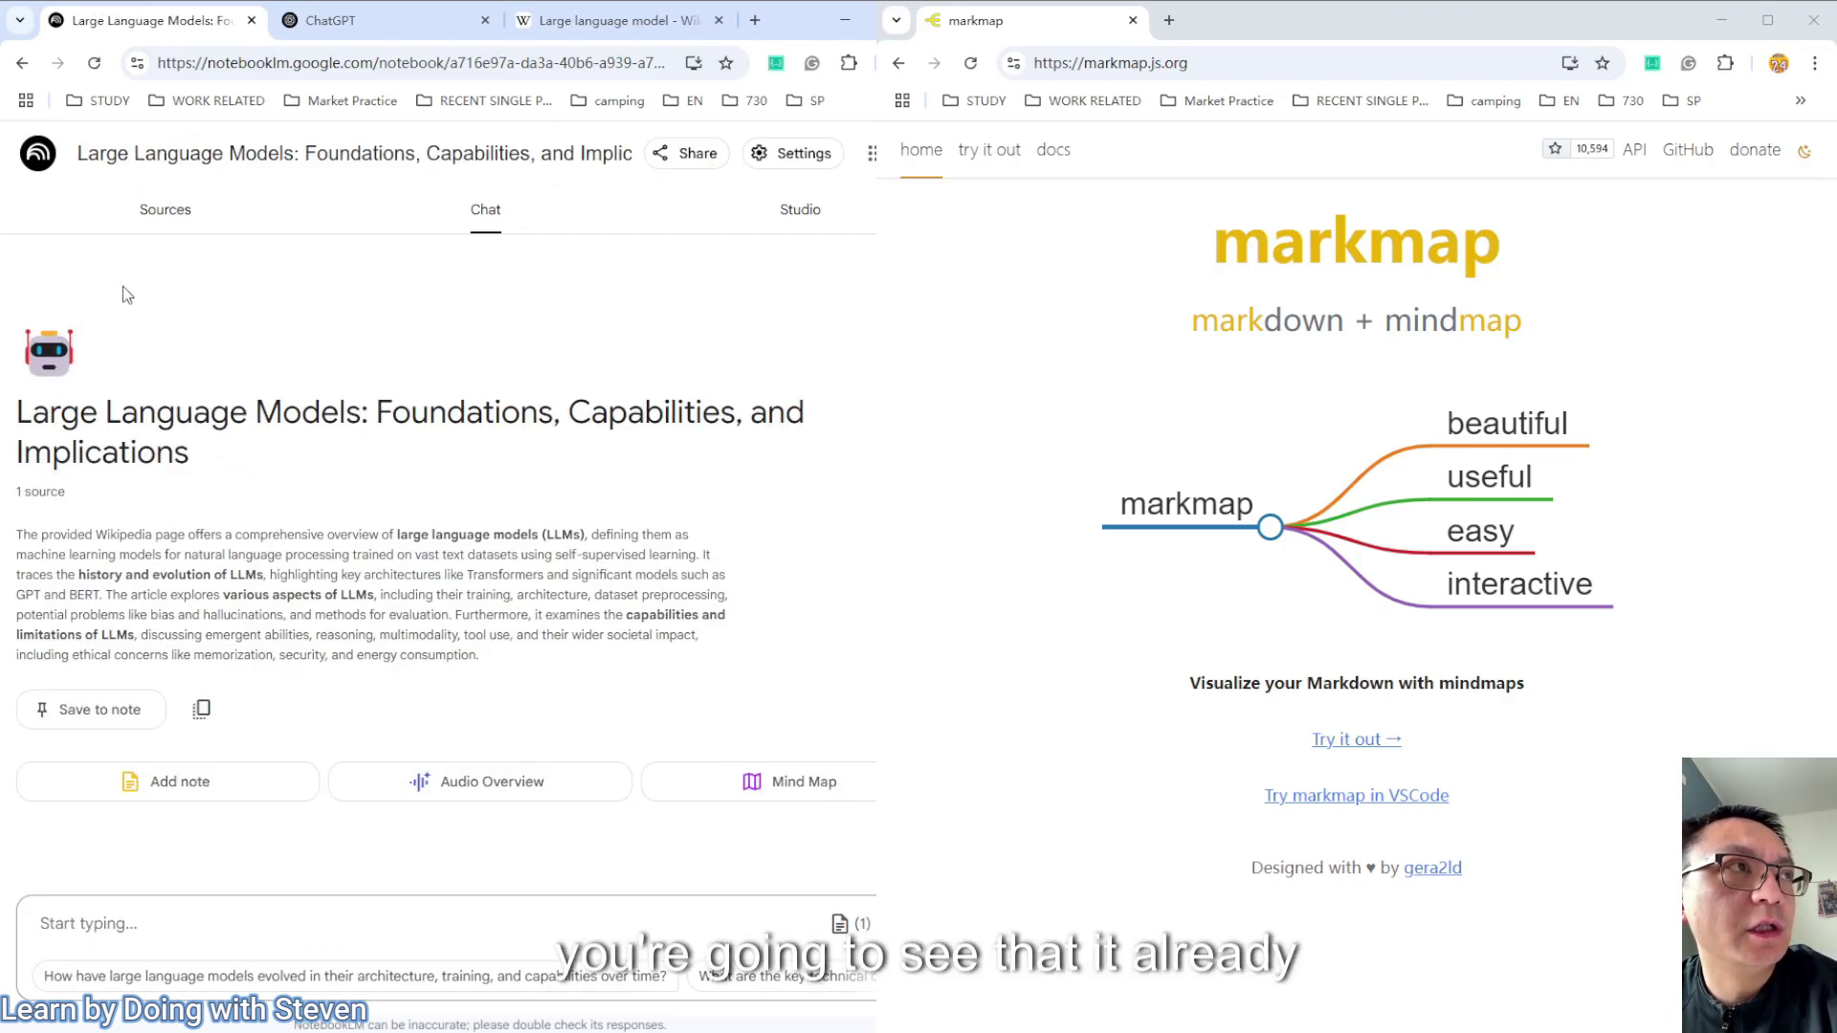
Open the pasted-text source in the notebook and expand its source guide to read the summary and key topics
left_click(189, 219)
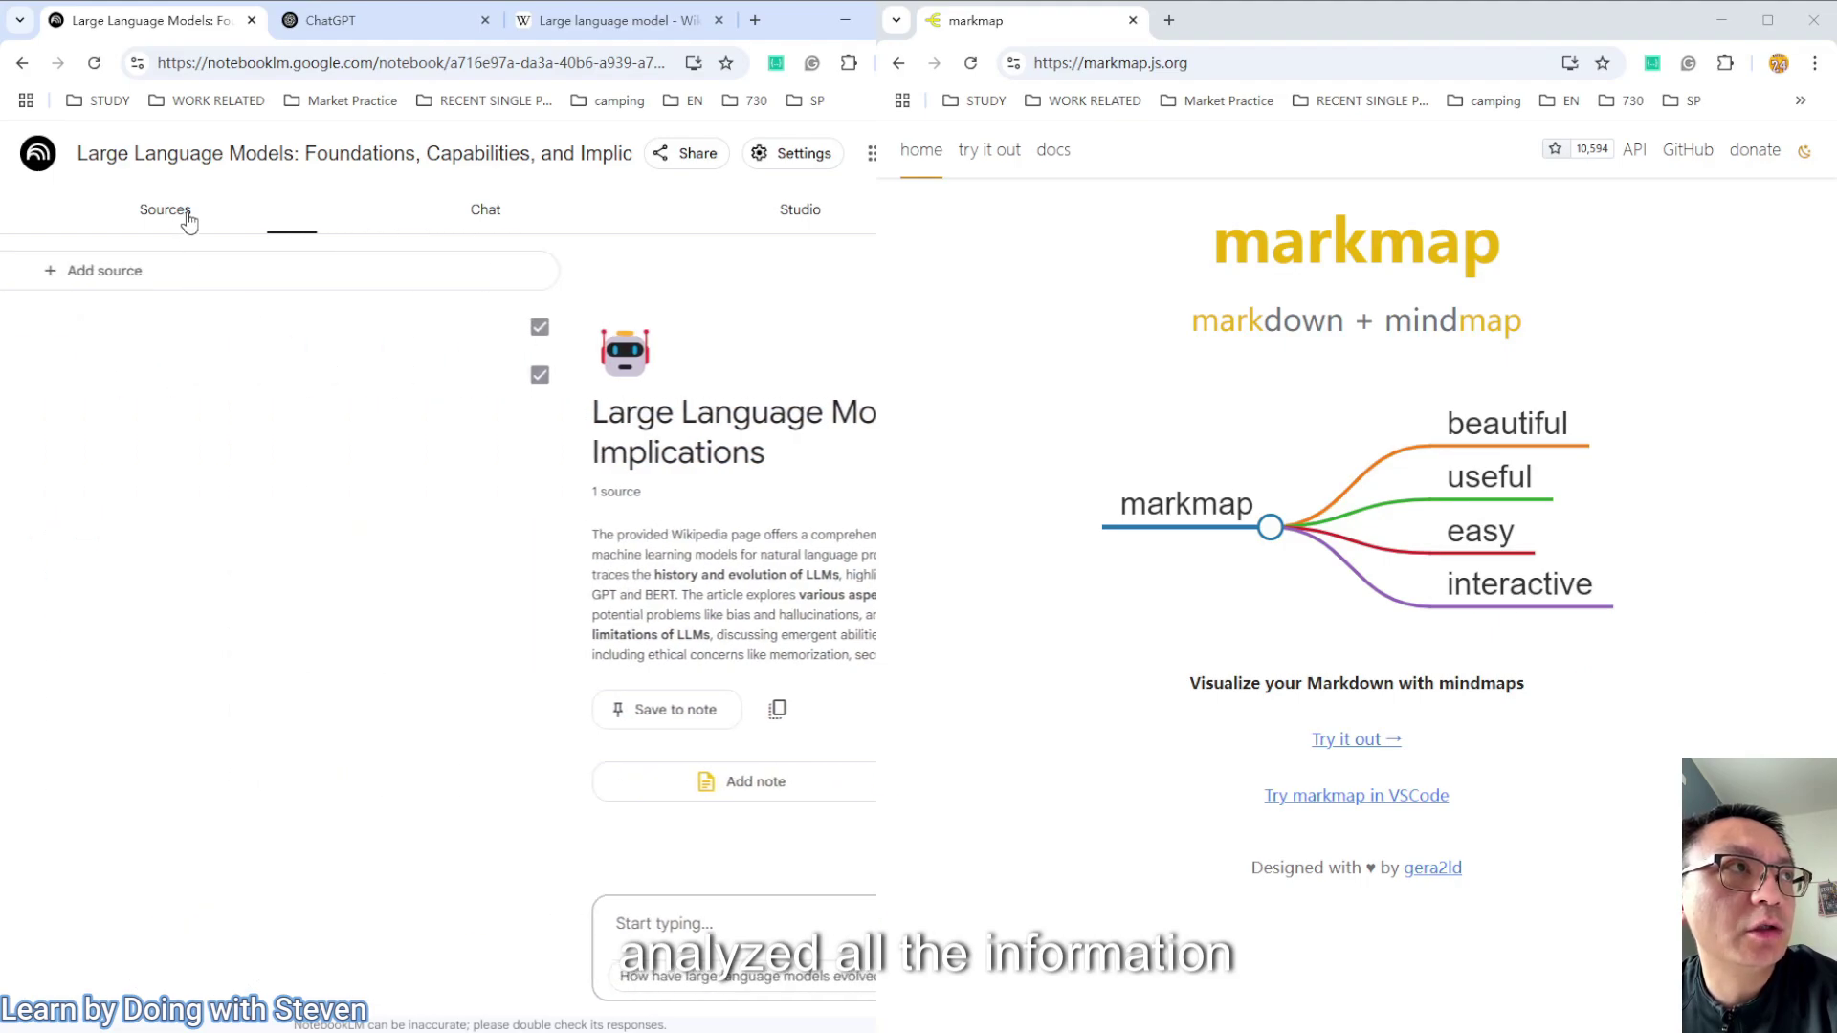
left_click(150, 399)
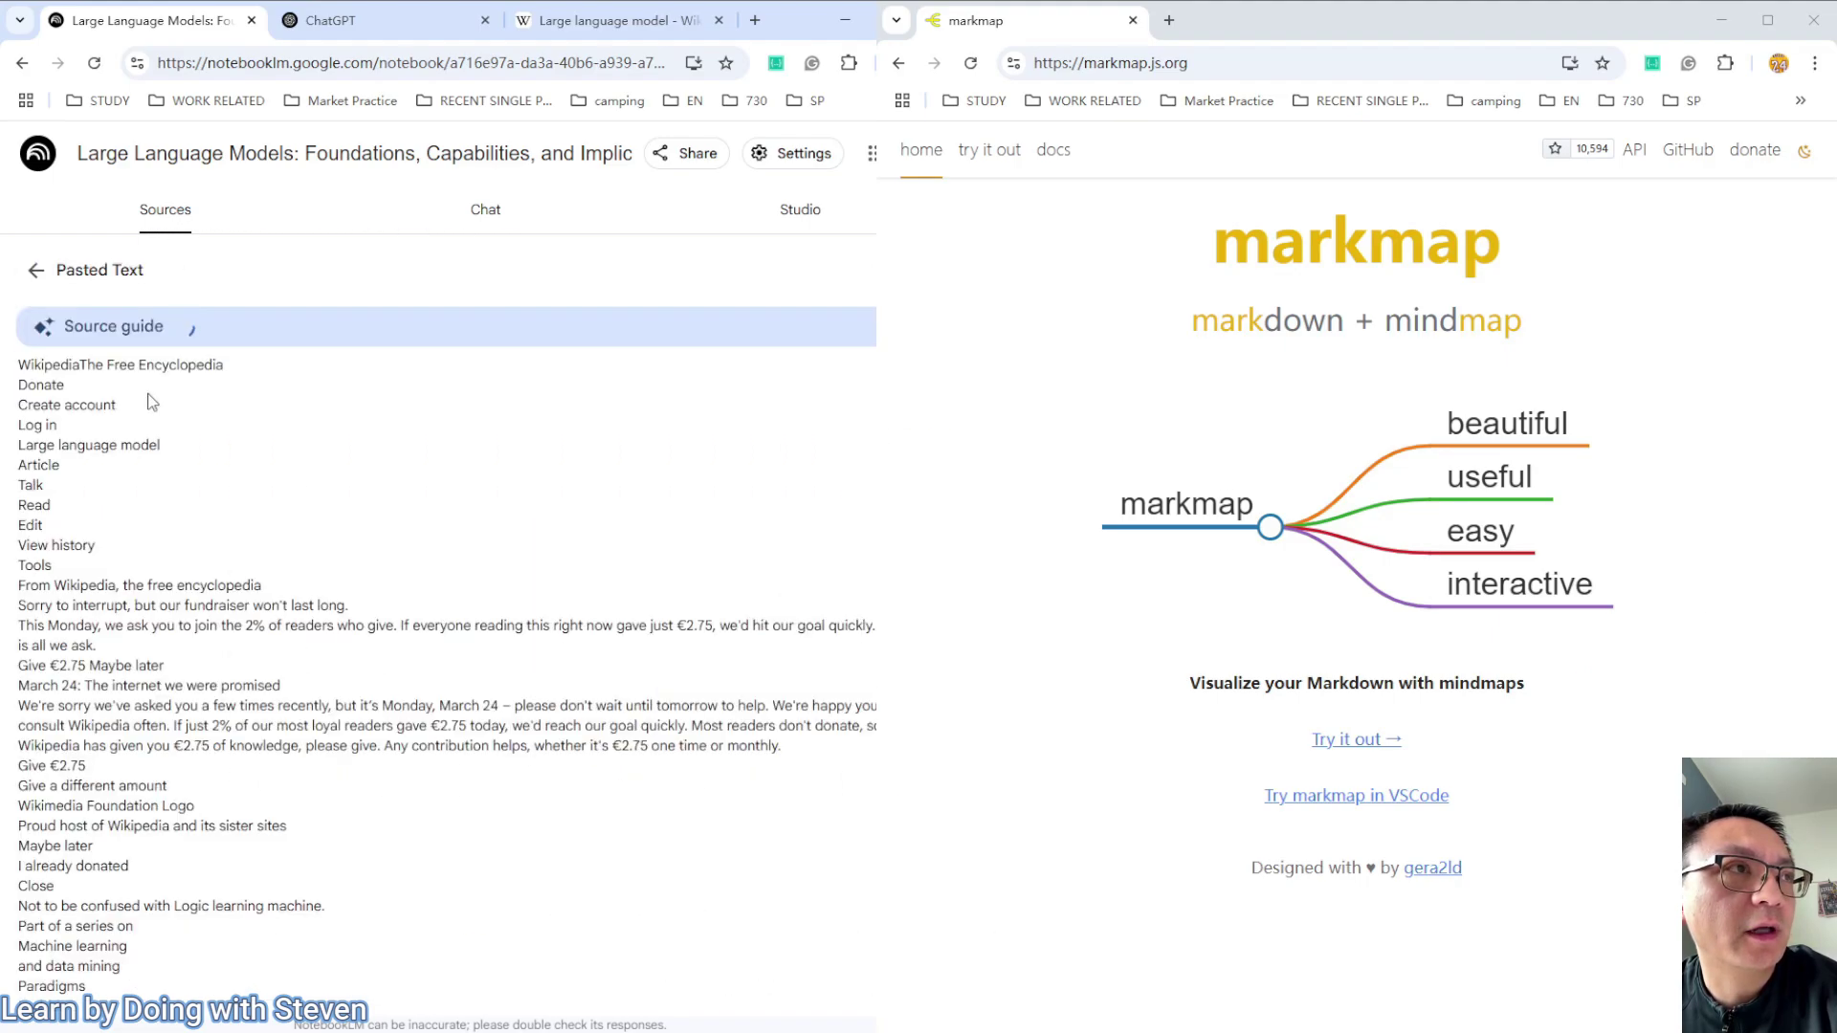
left_click(536, 330)
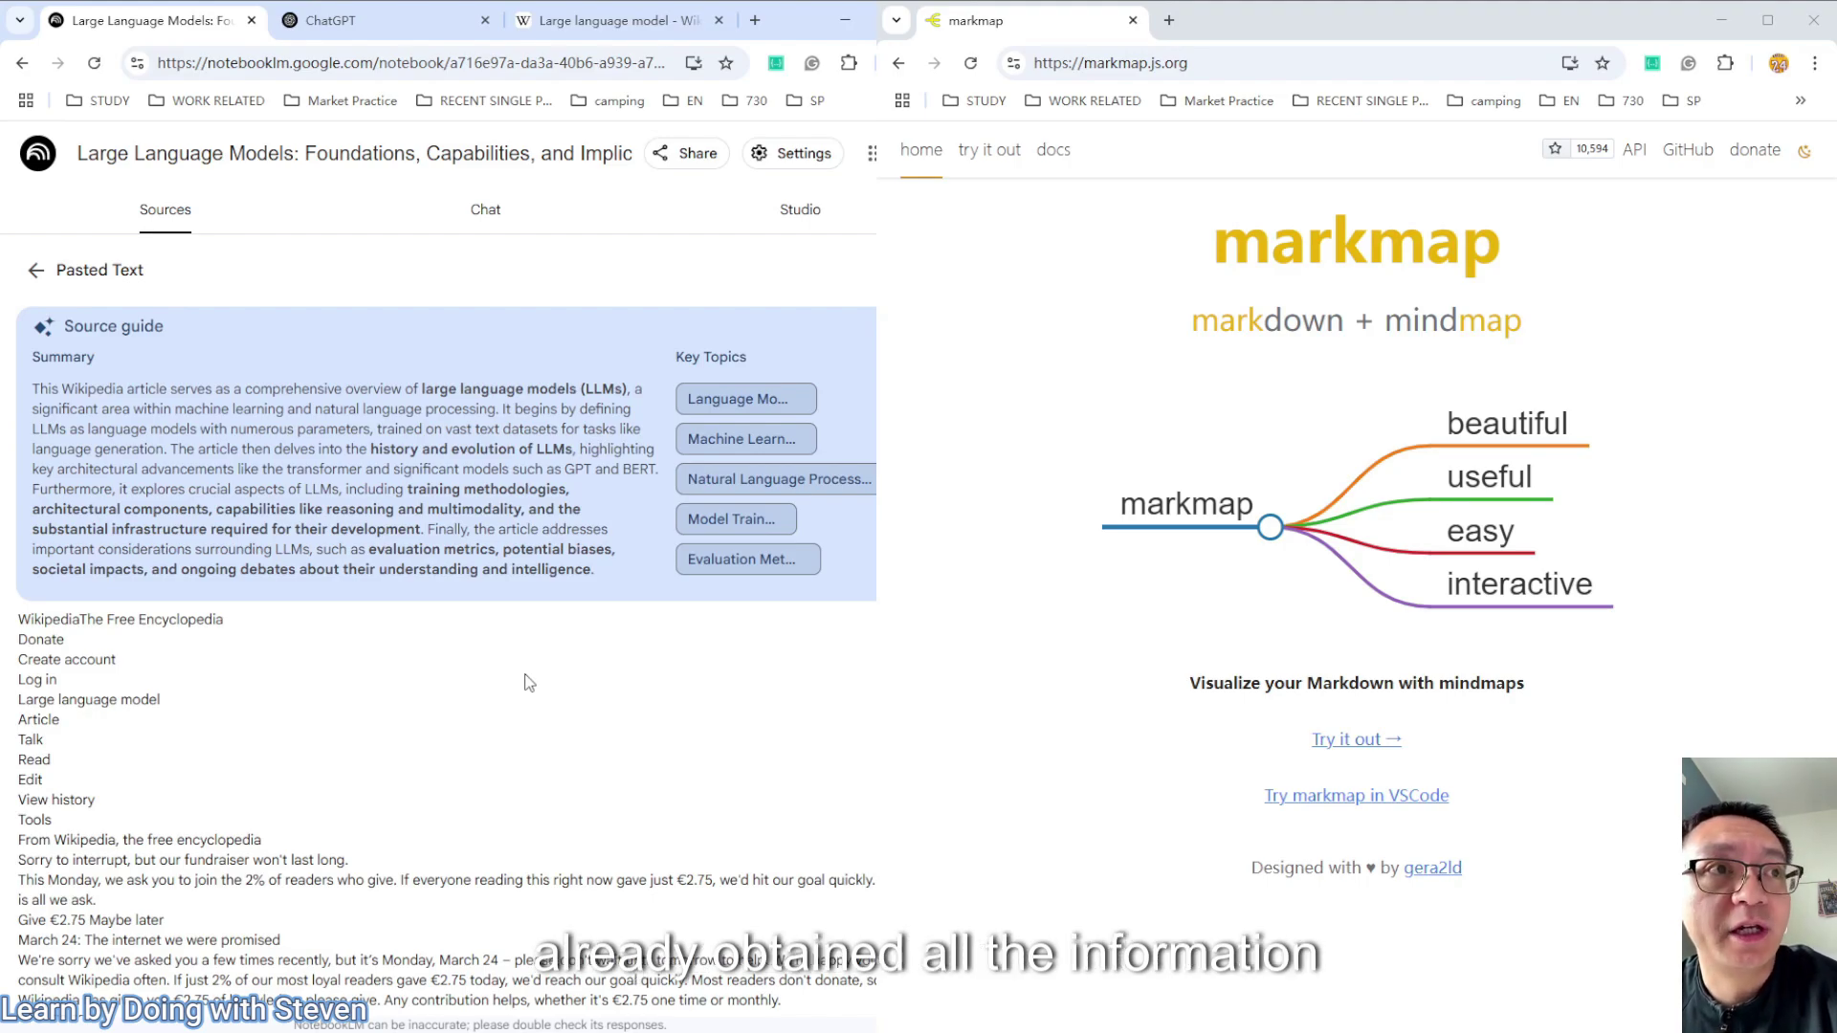
Generate a mind map from the notebook's chat view and open the resulting mind map note
left_click(496, 227)
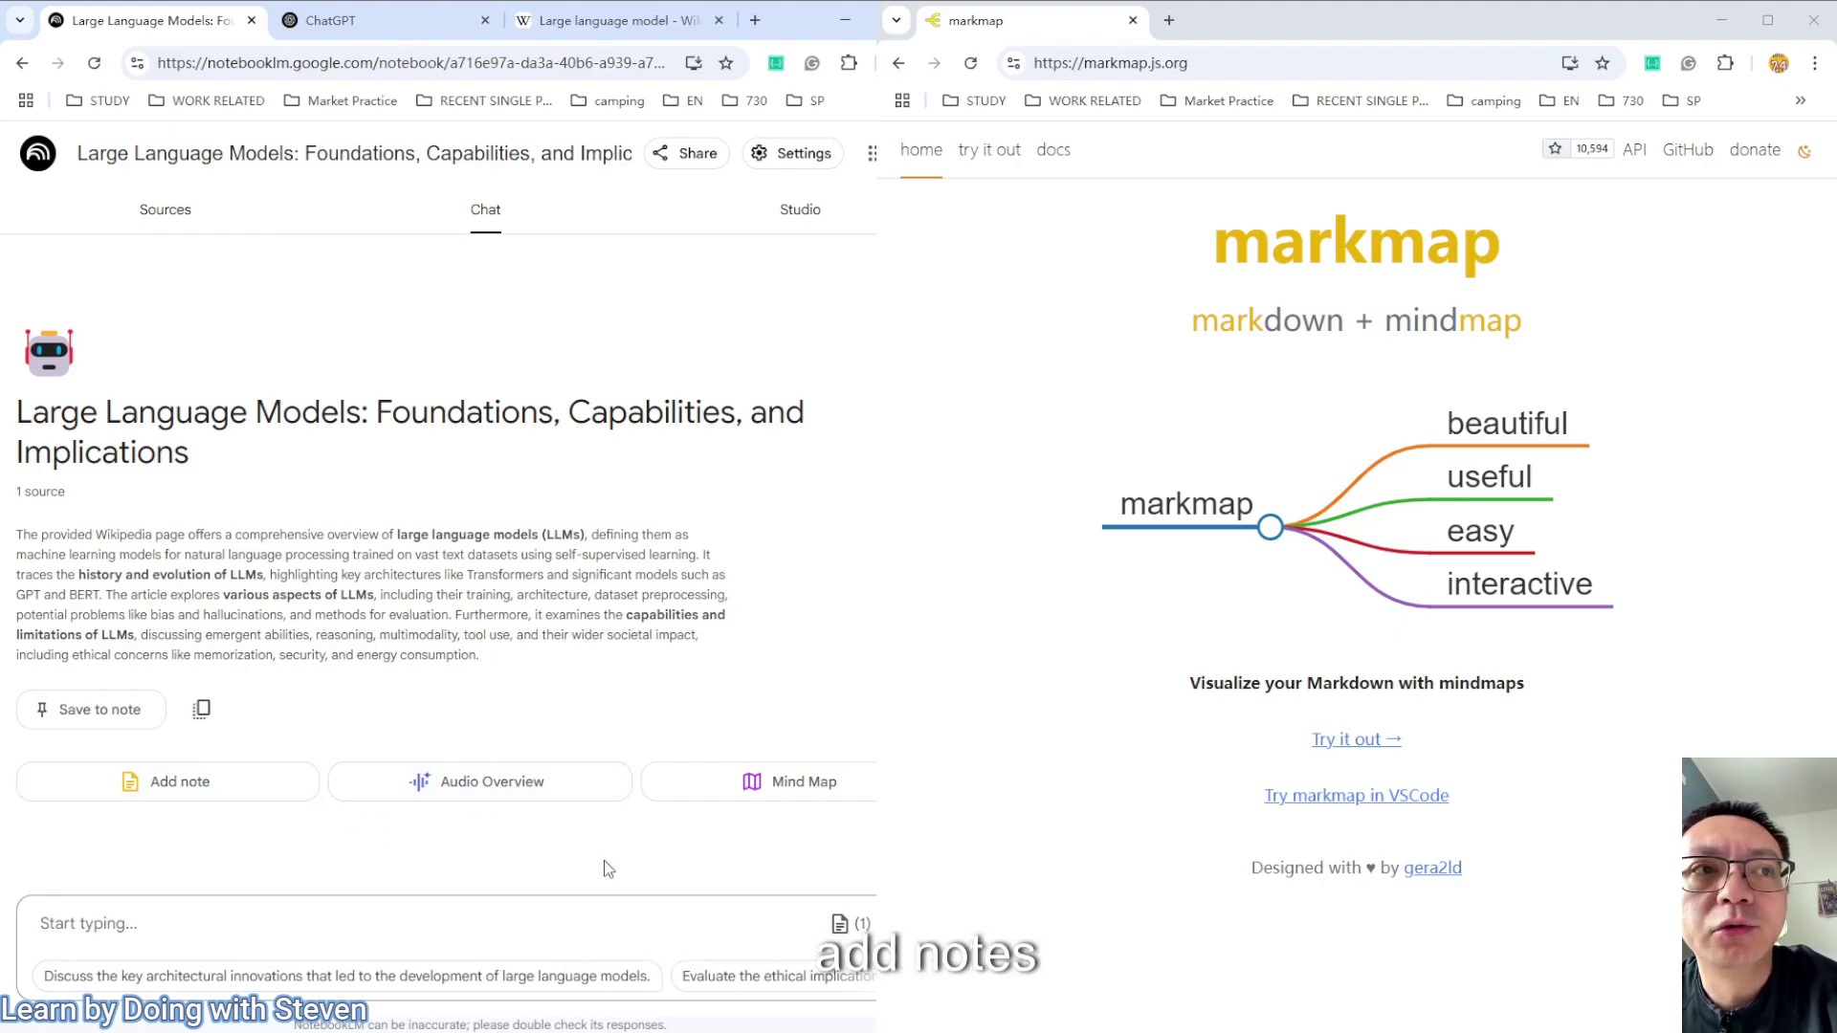
left_click(827, 781)
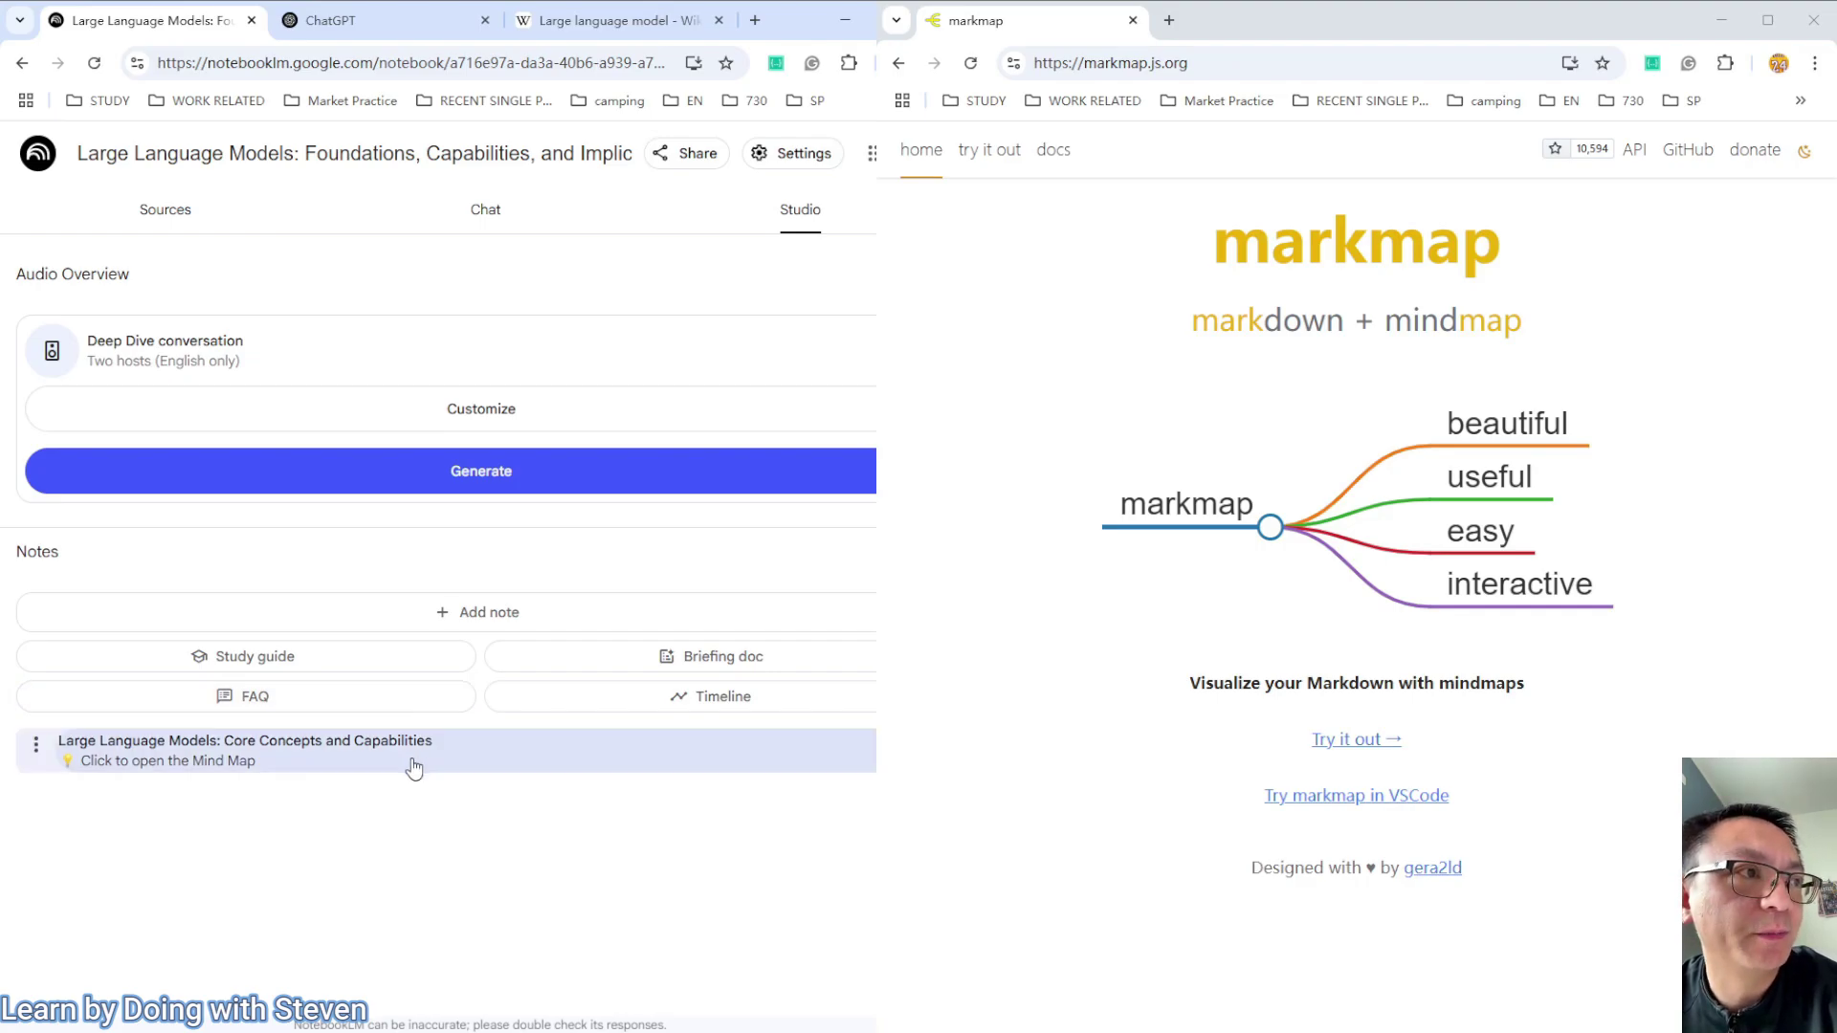
left_click(412, 760)
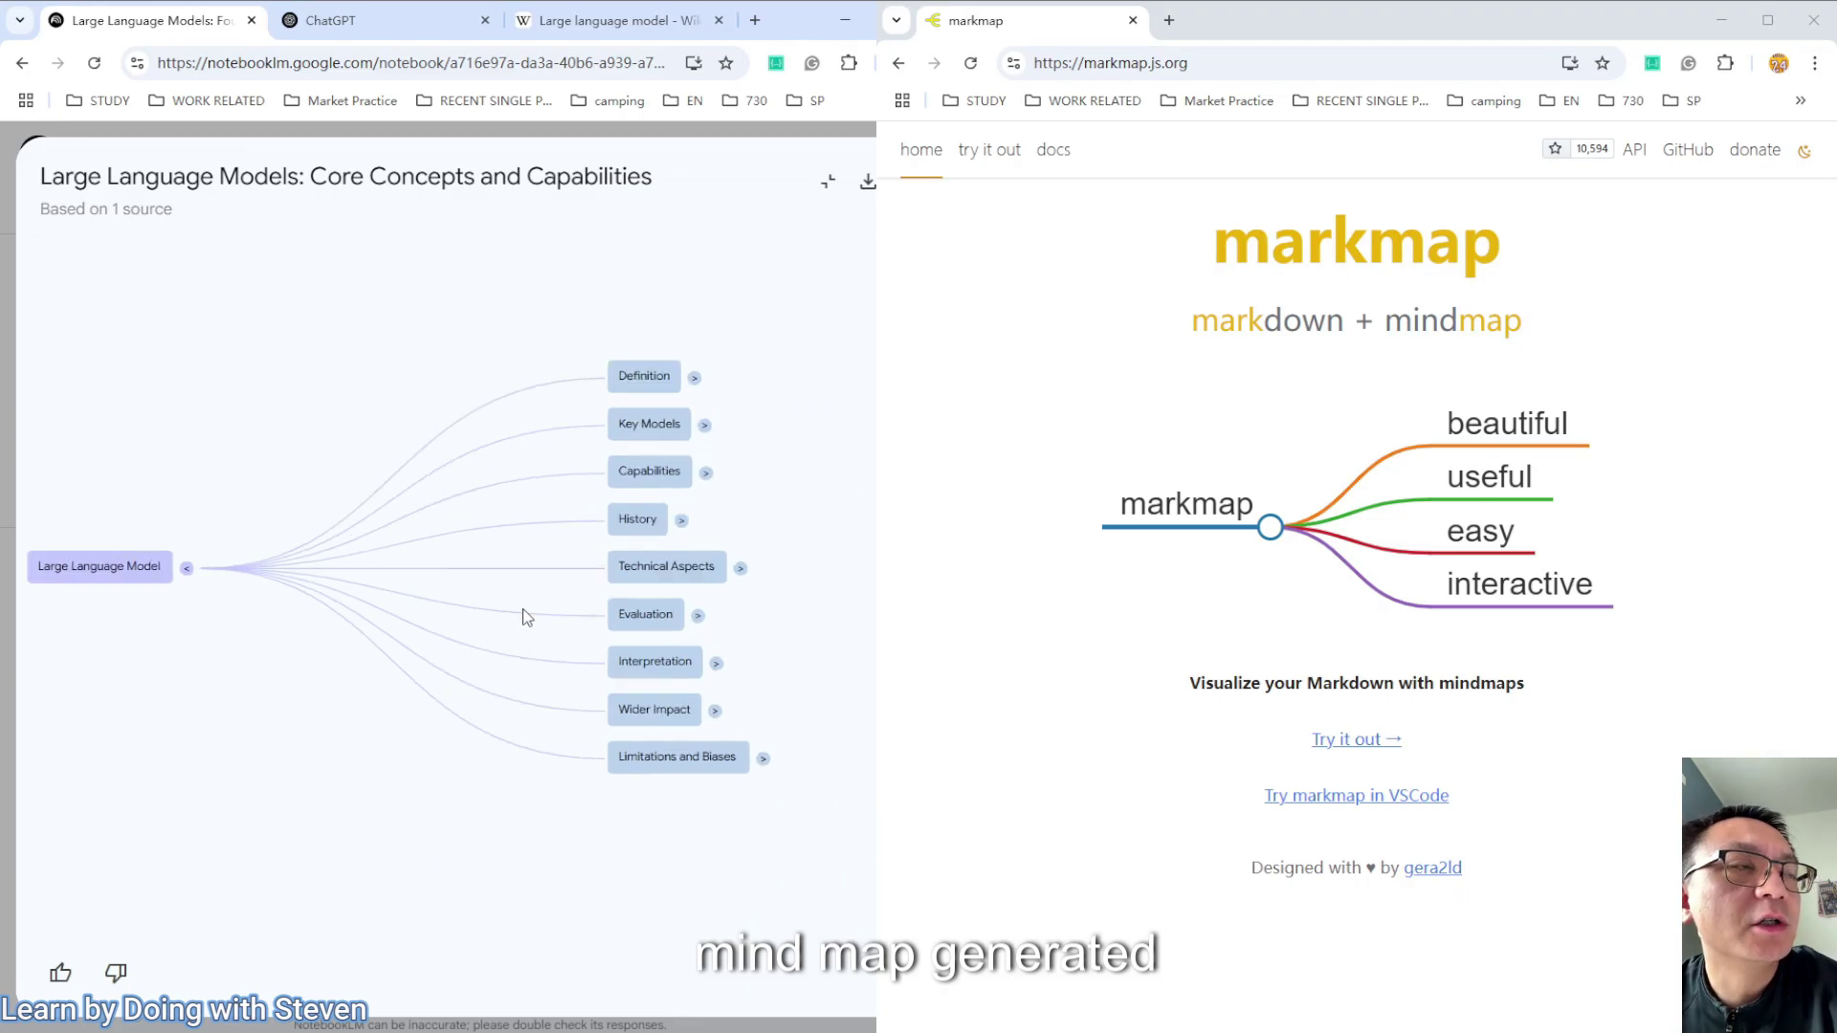
Collapse and re-expand the mind map's root node and expand the Definition branch
left_click(221, 586)
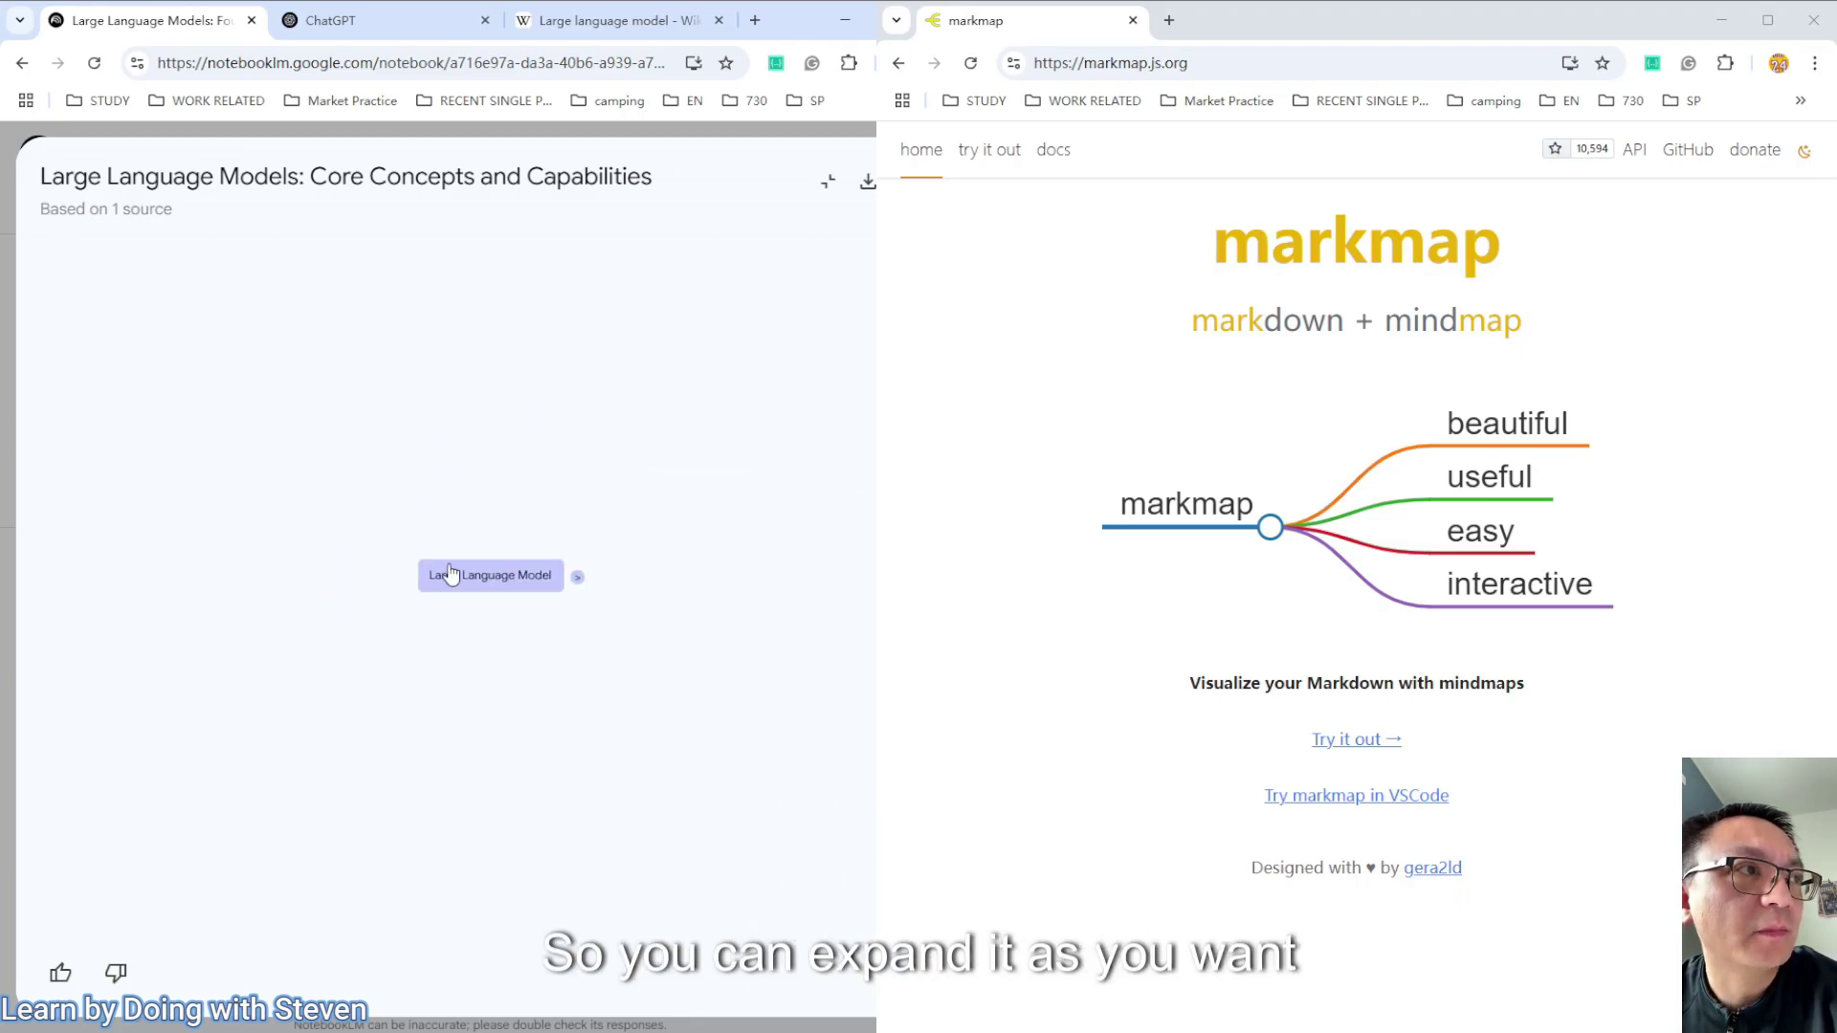
left_click(584, 584)
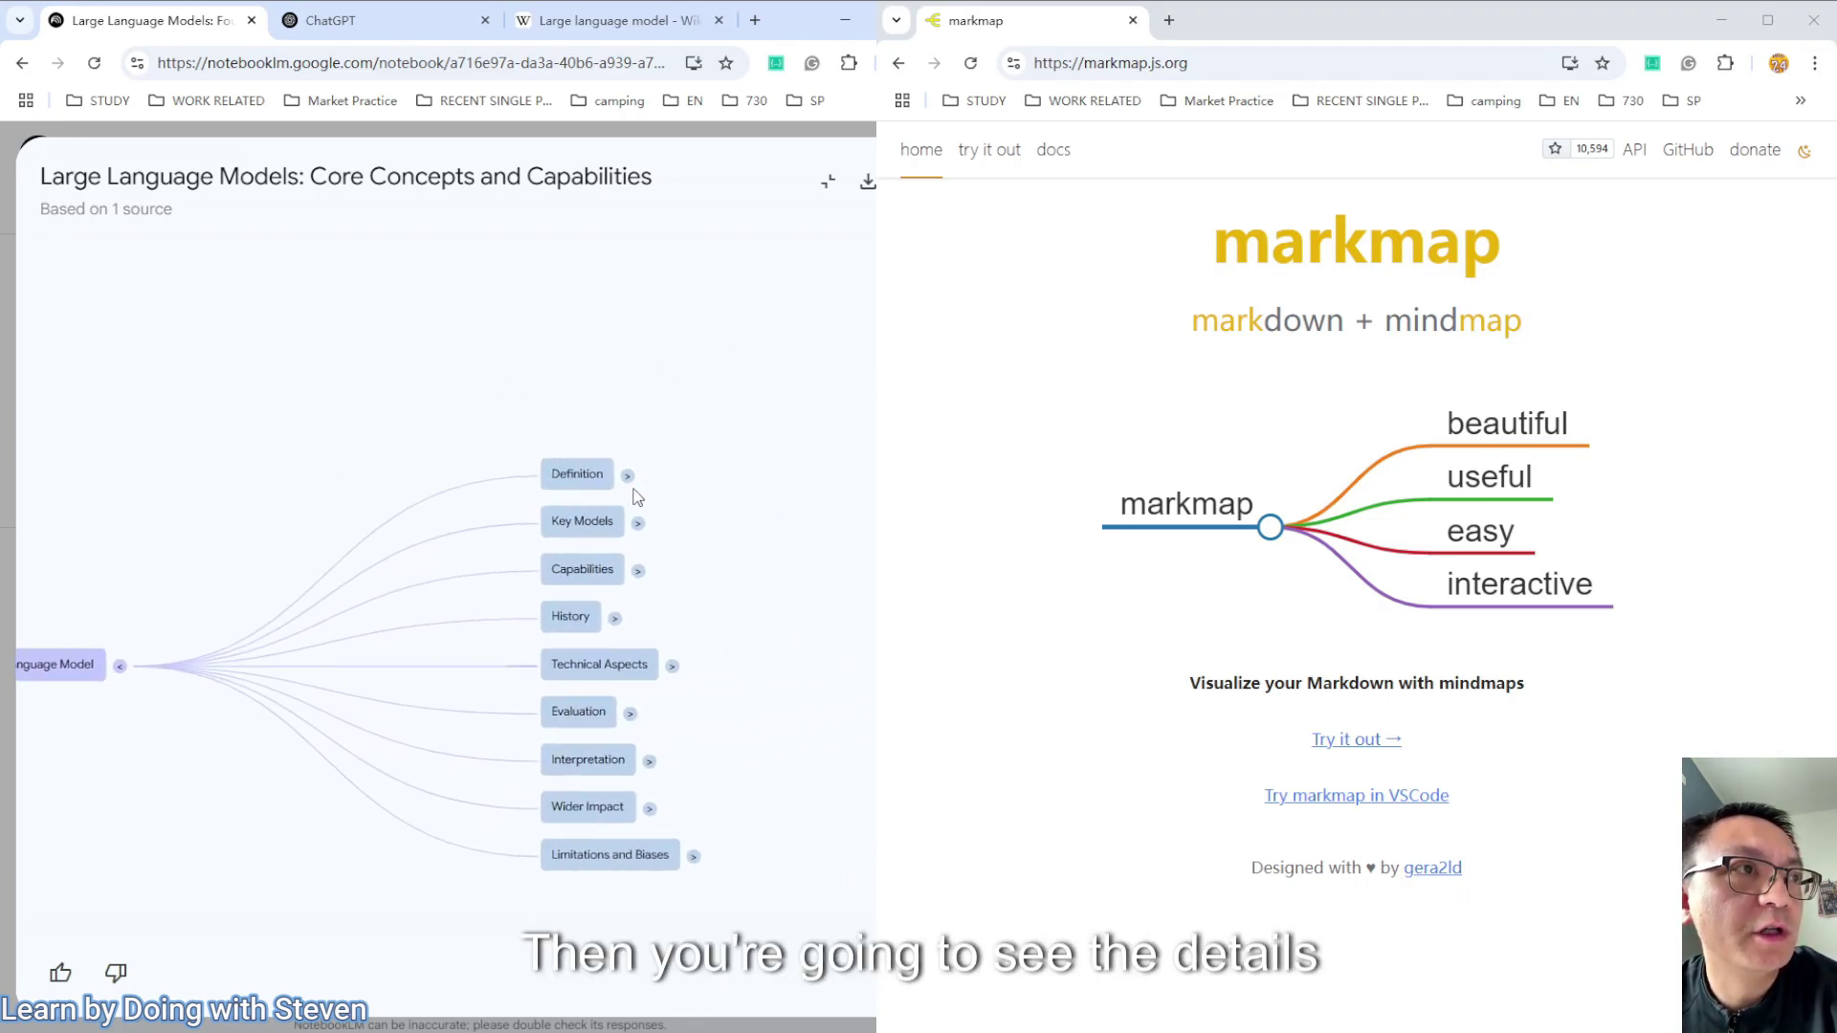
left_click(633, 481)
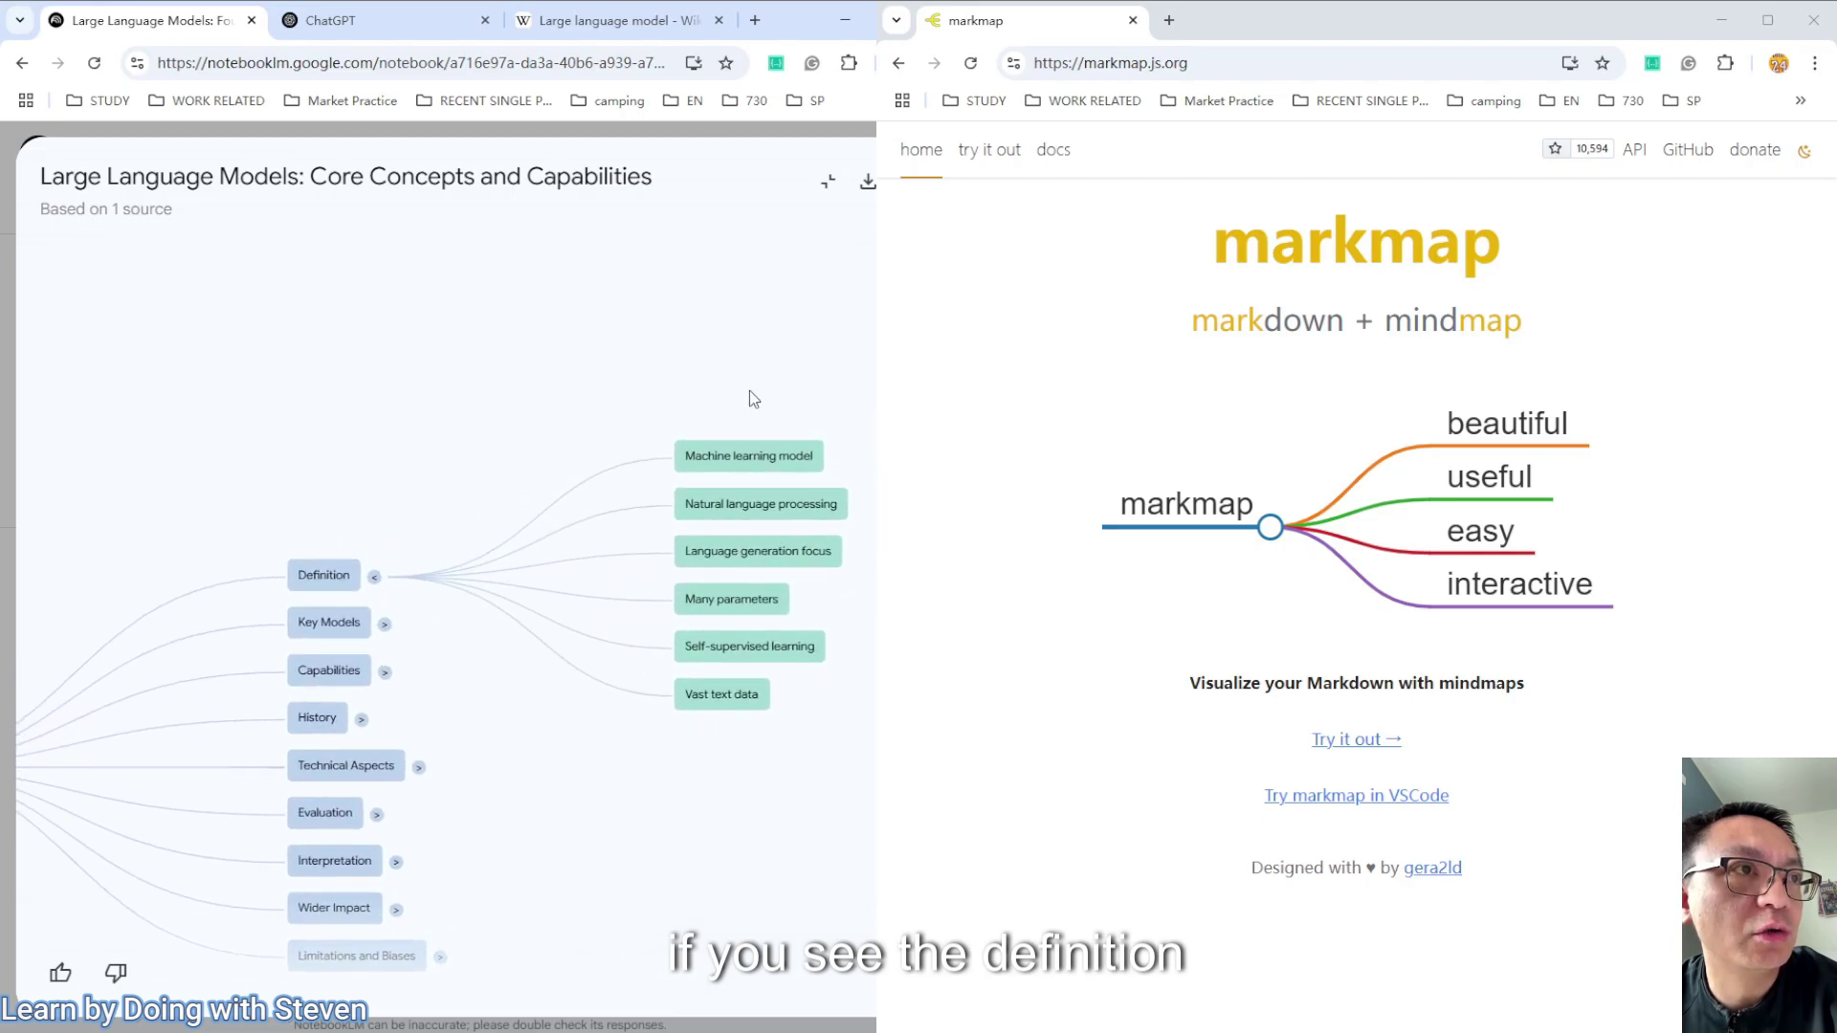
left_click_drag(613, 731, 622, 589)
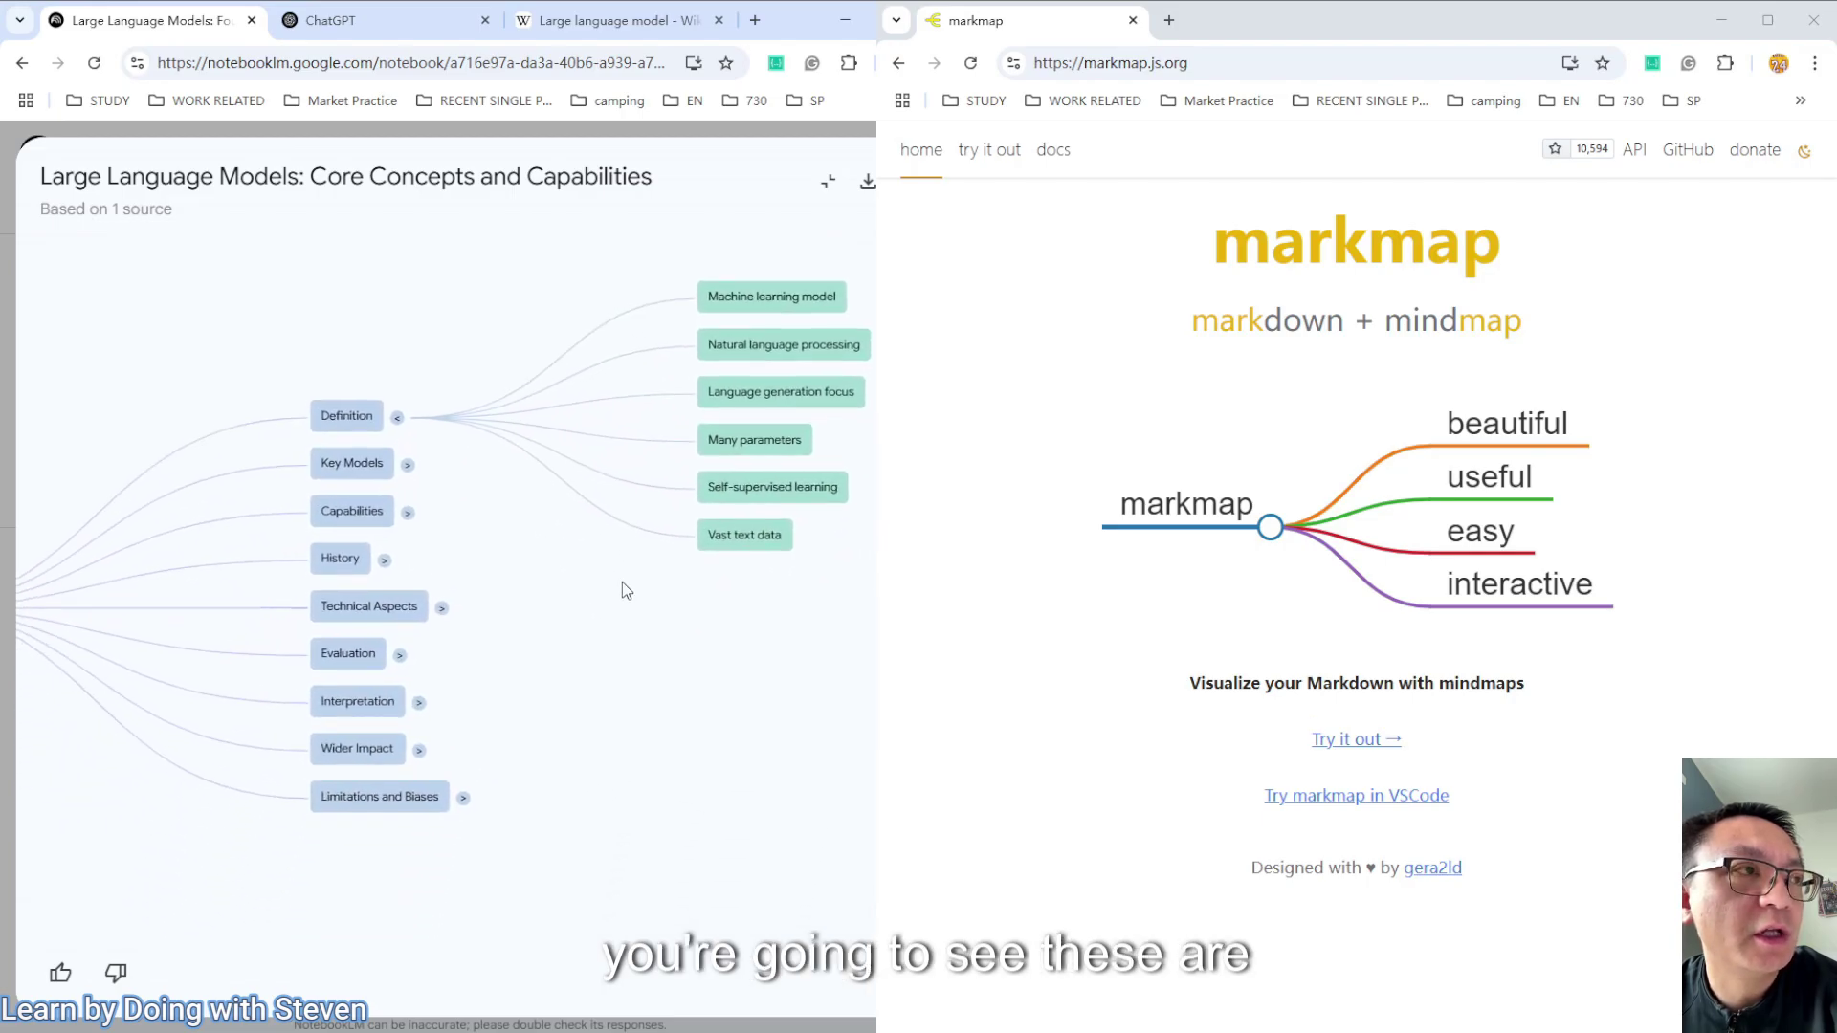
Expand the Key Models and Capabilities branches of the mind map and look over their child nodes
left_click(409, 465)
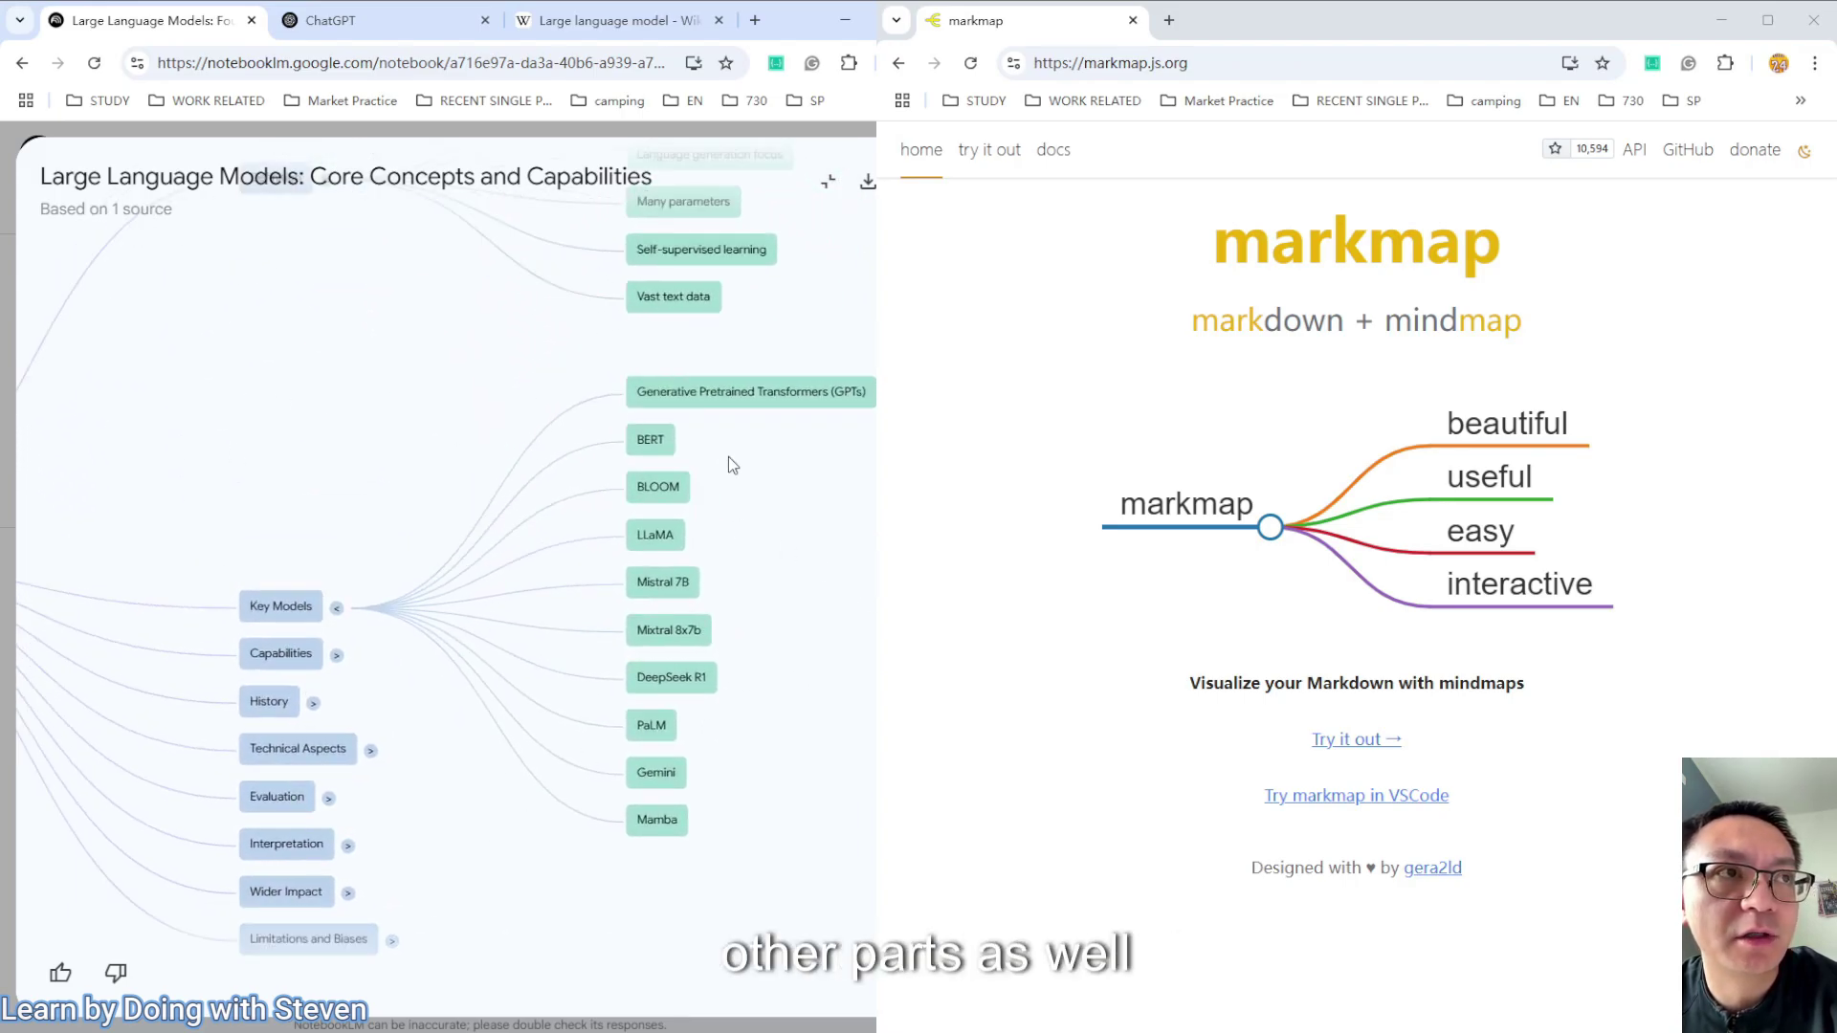
left_click(336, 656)
left_click_drag(559, 453, 558, 864)
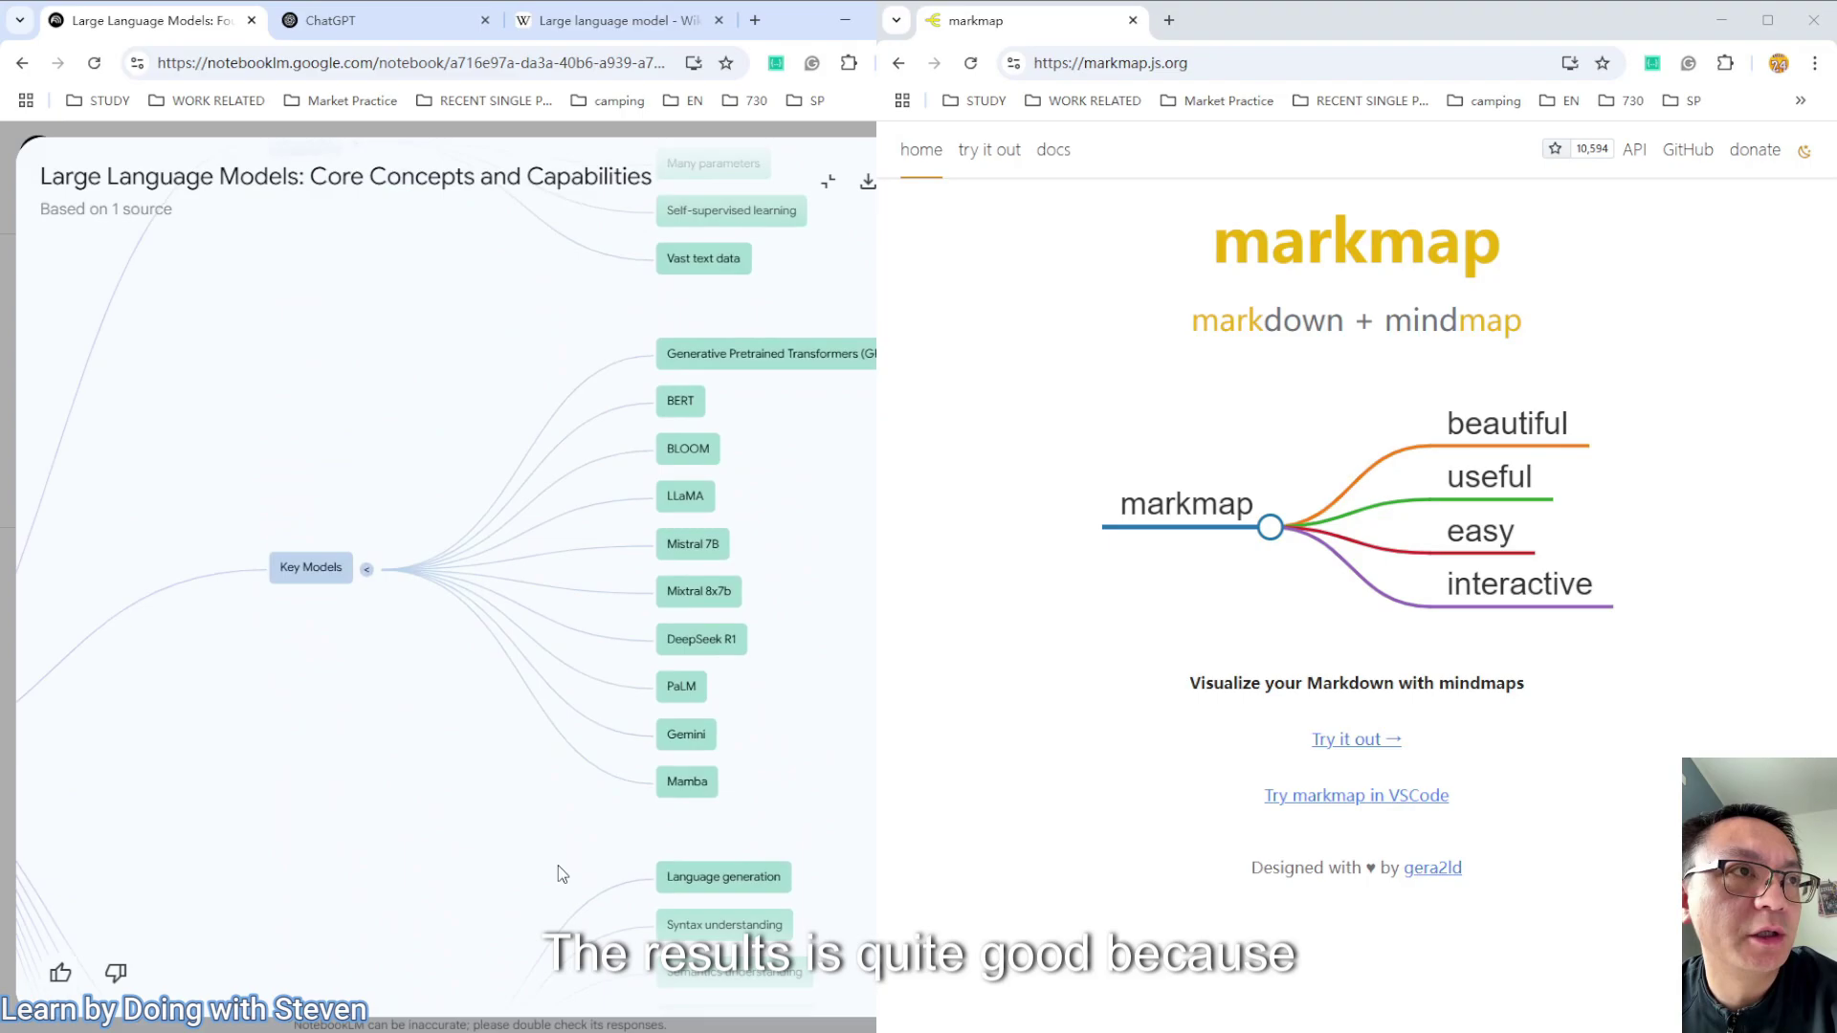
left_click_drag(437, 443, 476, 389)
left_click_drag(536, 812, 494, 383)
left_click_drag(466, 906, 480, 791)
left_click_drag(475, 651, 433, 732)
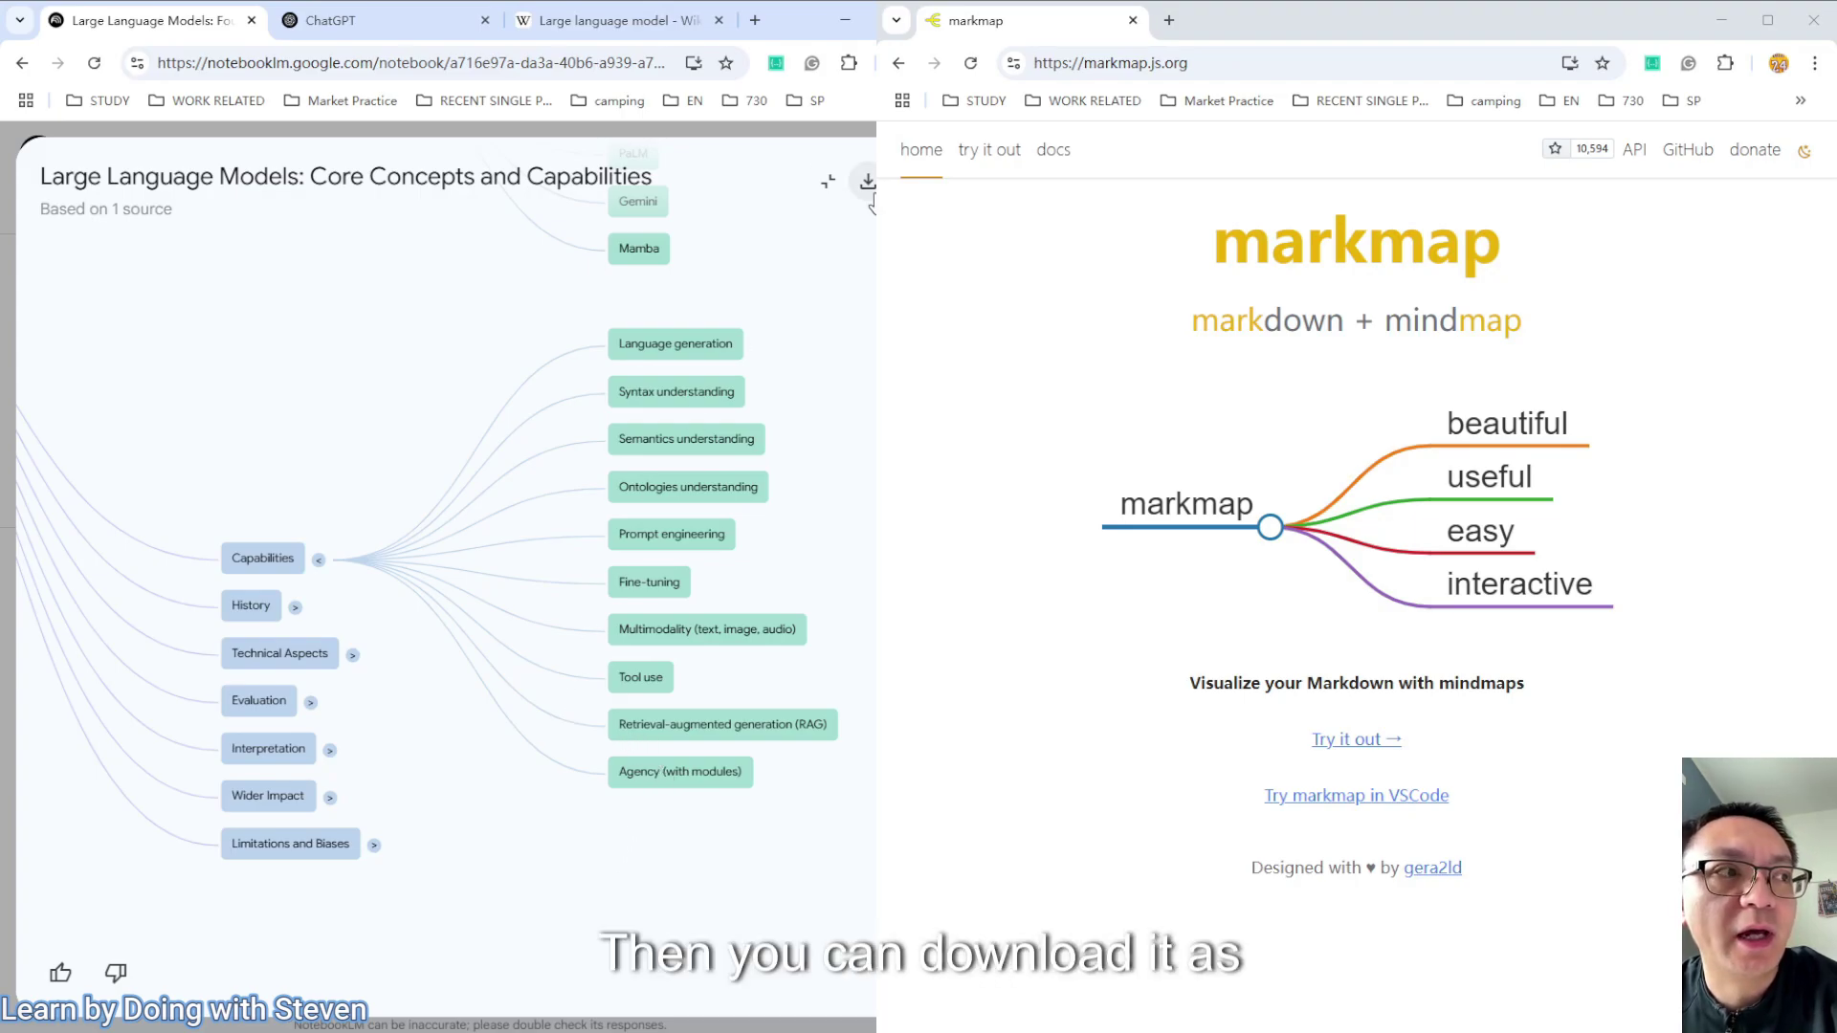
Download the mind map with the Definition, Key Models and Capabilities branches expanded
scroll(371, 392, "down", 1)
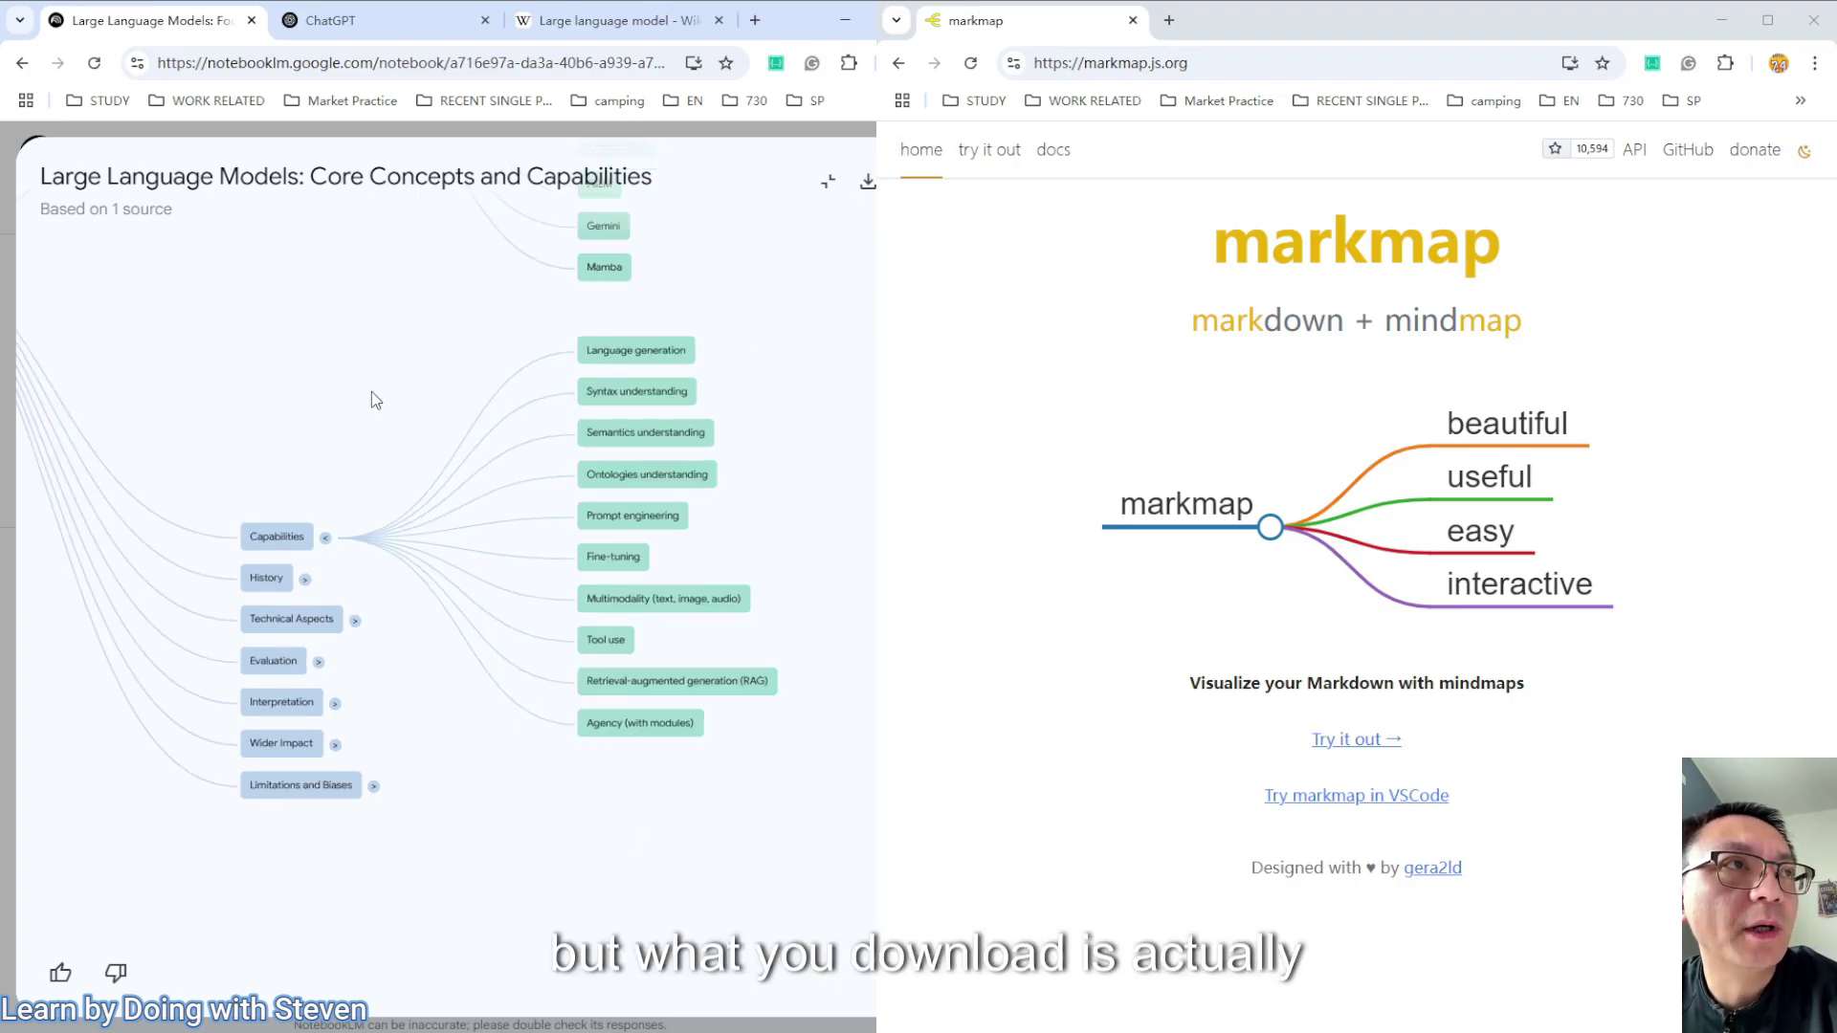
left_click_drag(371, 392, 435, 506)
scroll(432, 478, "down", 1)
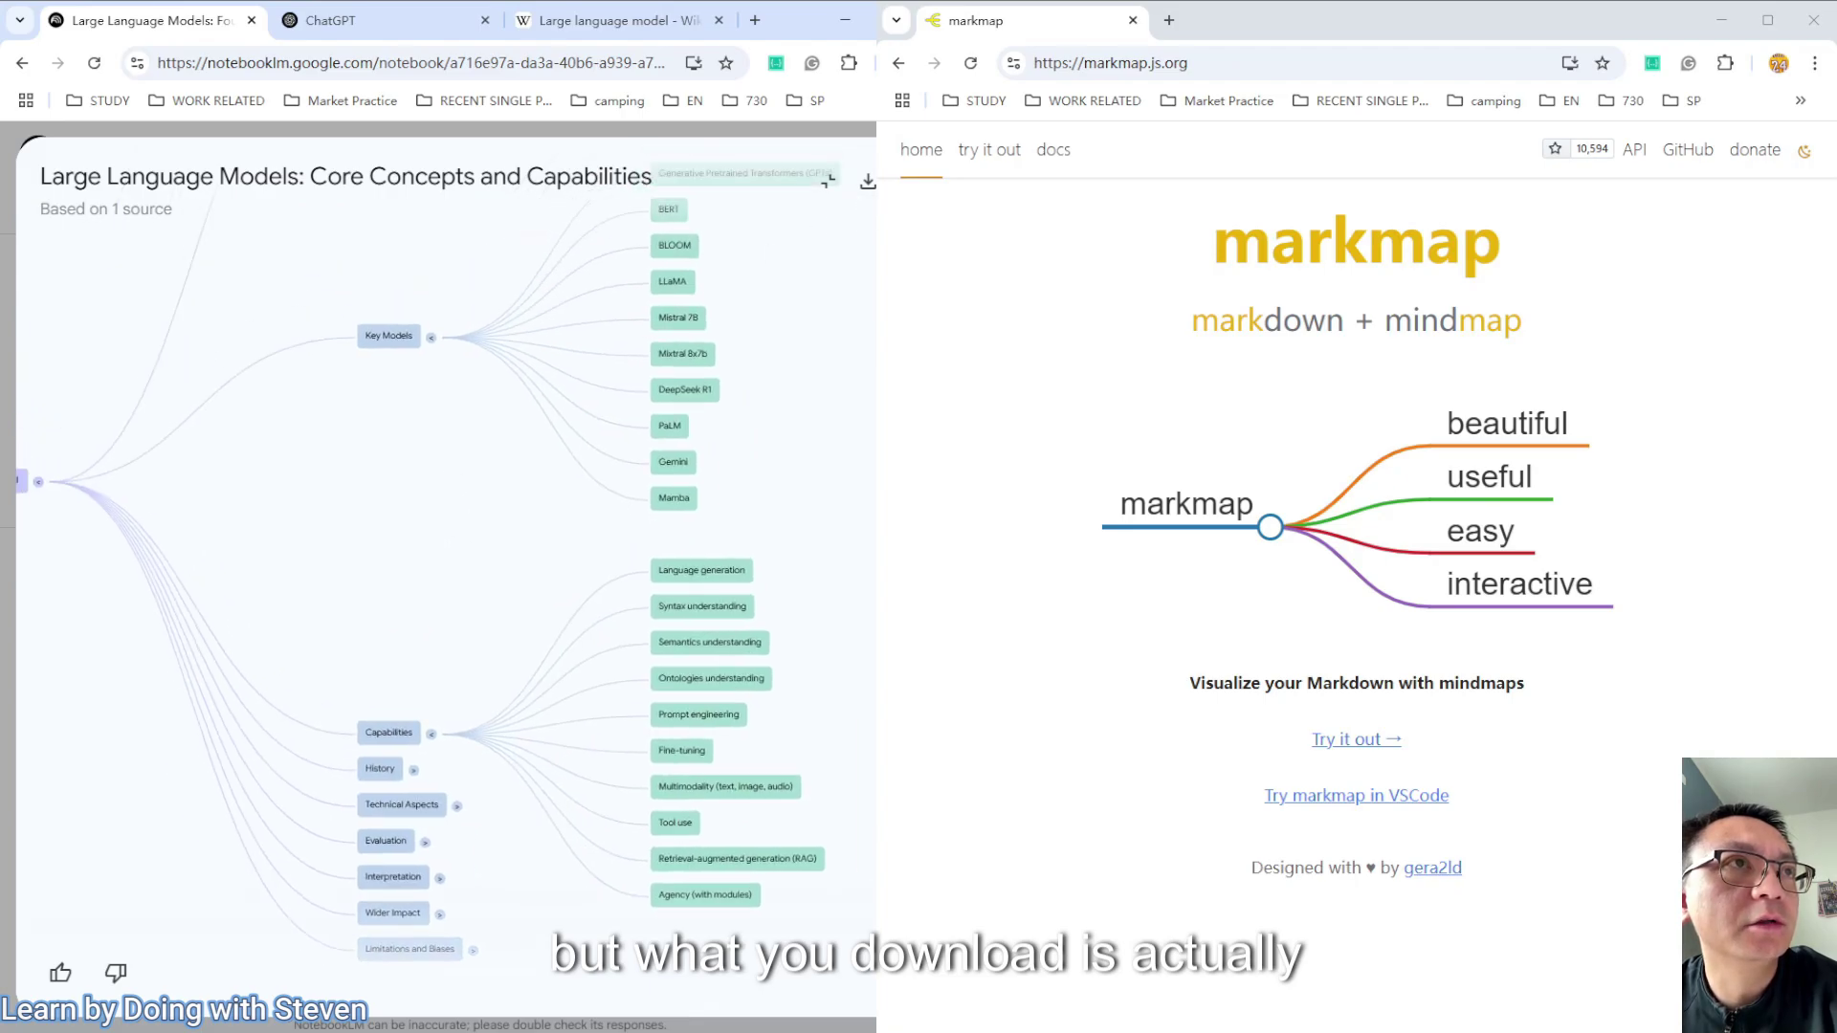
left_click(867, 188)
scroll(427, 518, "down", 1)
left_click_drag(426, 518, 431, 583)
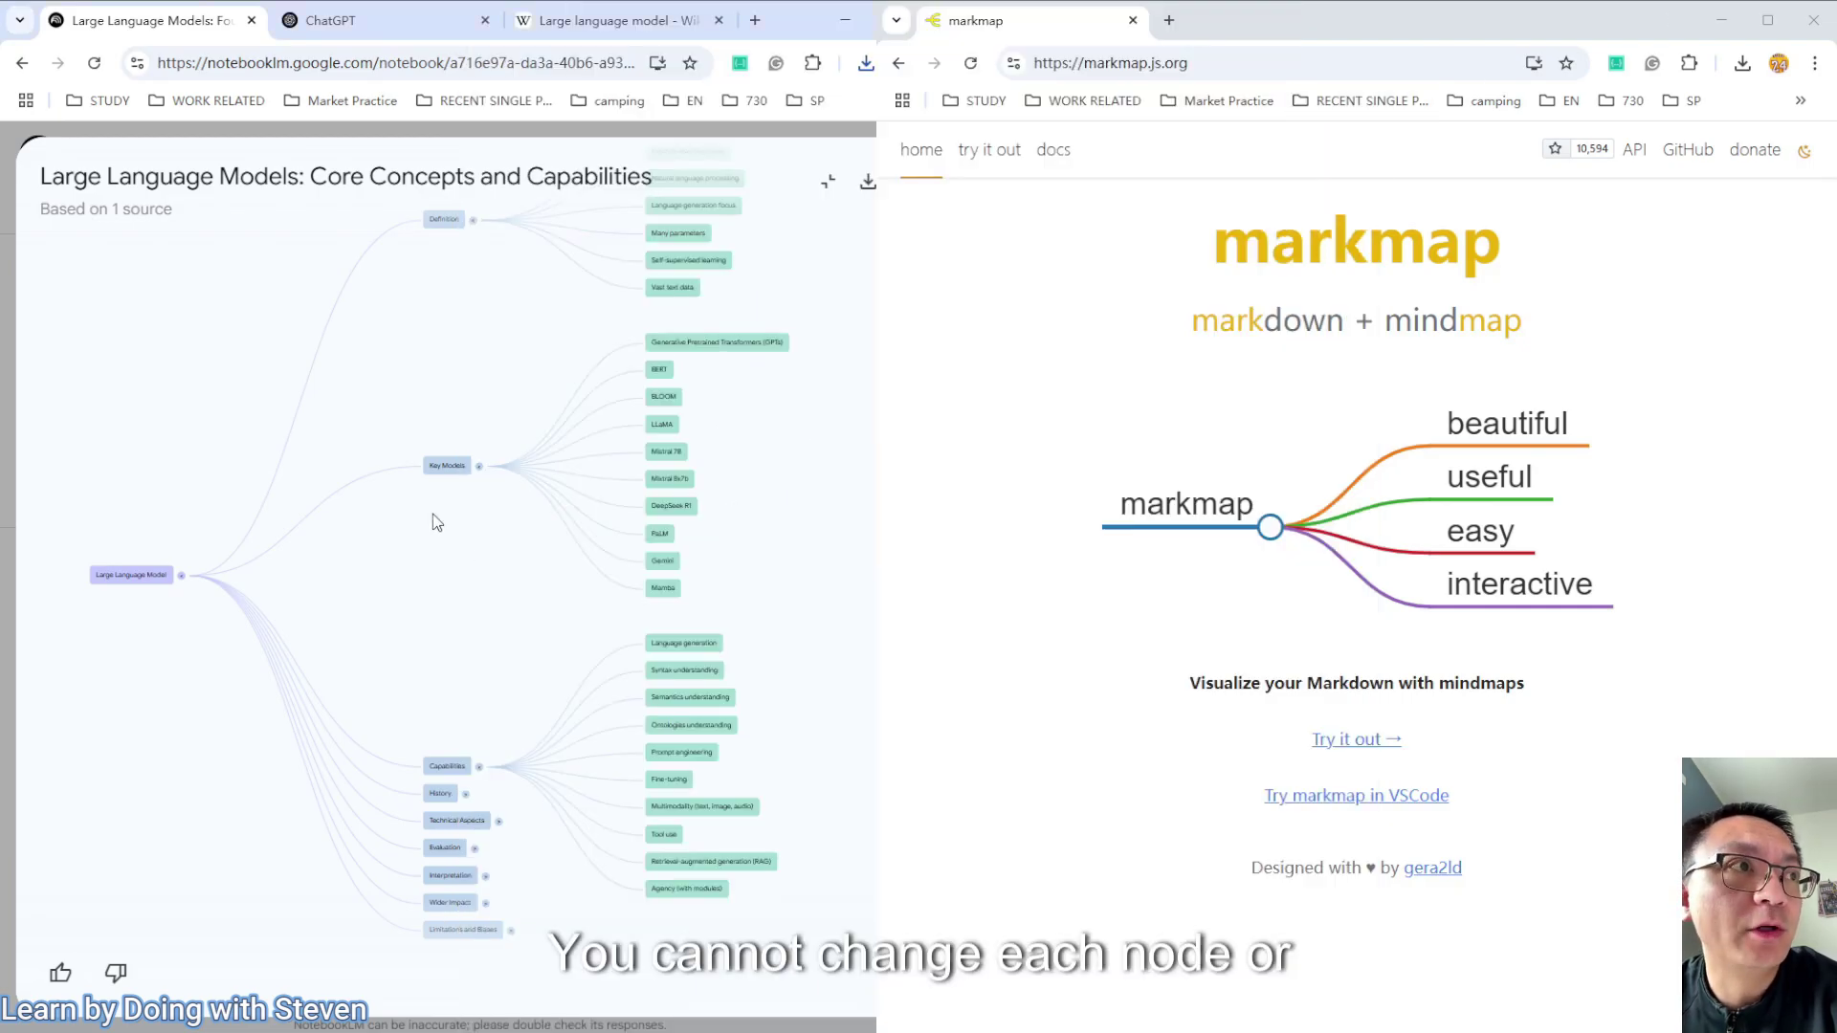
scroll(449, 526, "up", 5)
scroll(579, 576, "down", 5)
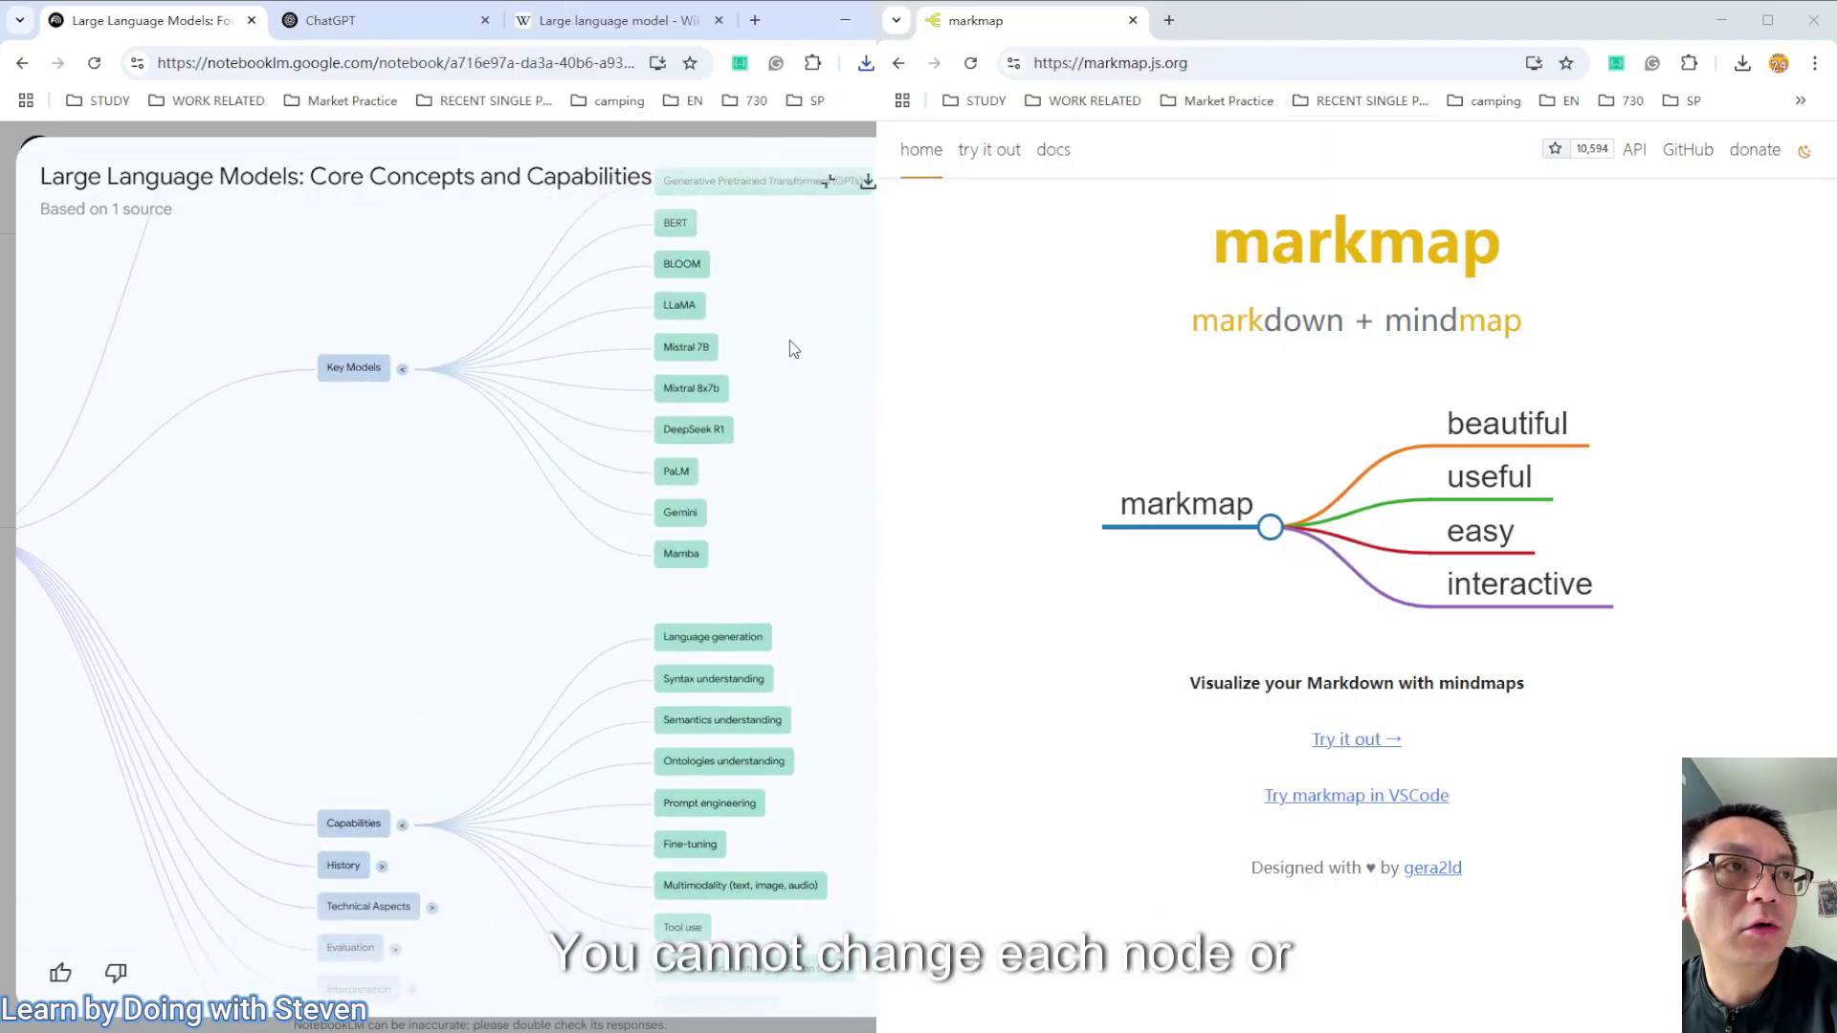
left_click_drag(550, 411, 599, 606)
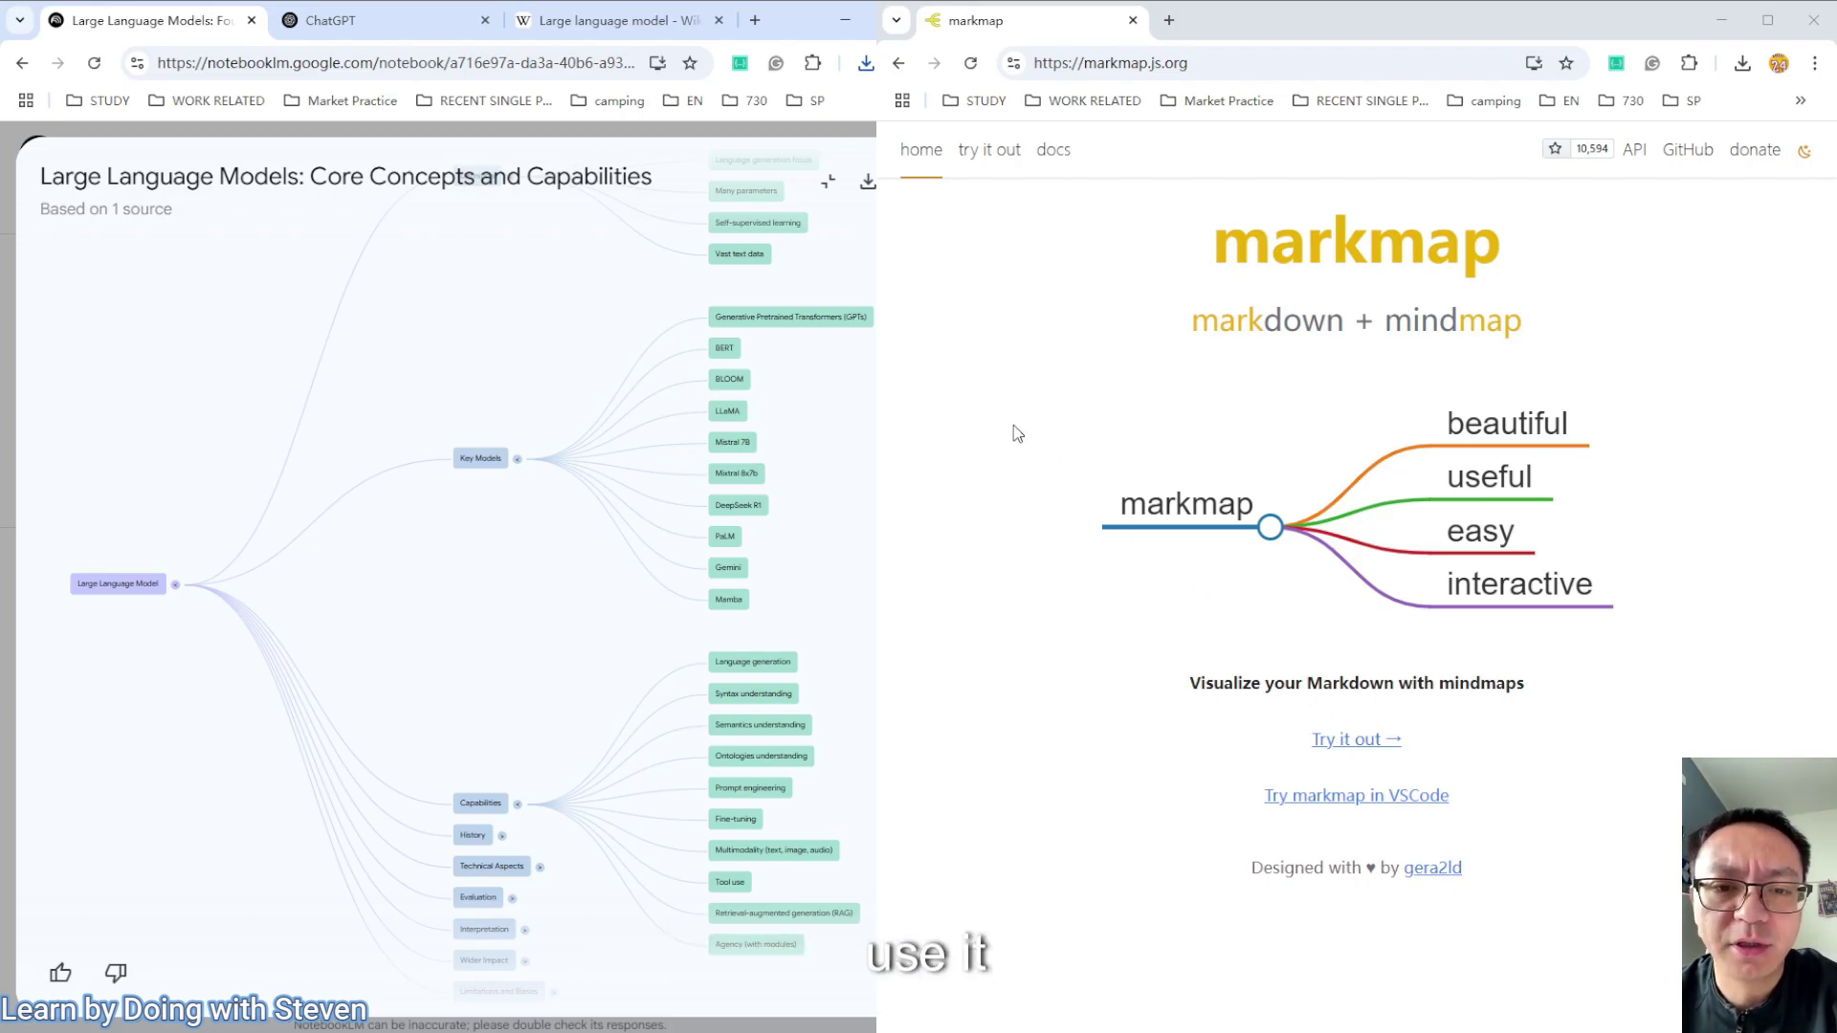
Open the markmap documentation in a separate browser tab and read through its overview and usage sections
left_click(1056, 150, "ctrl")
left_click(1244, 26)
scroll(1074, 463, "down", 2)
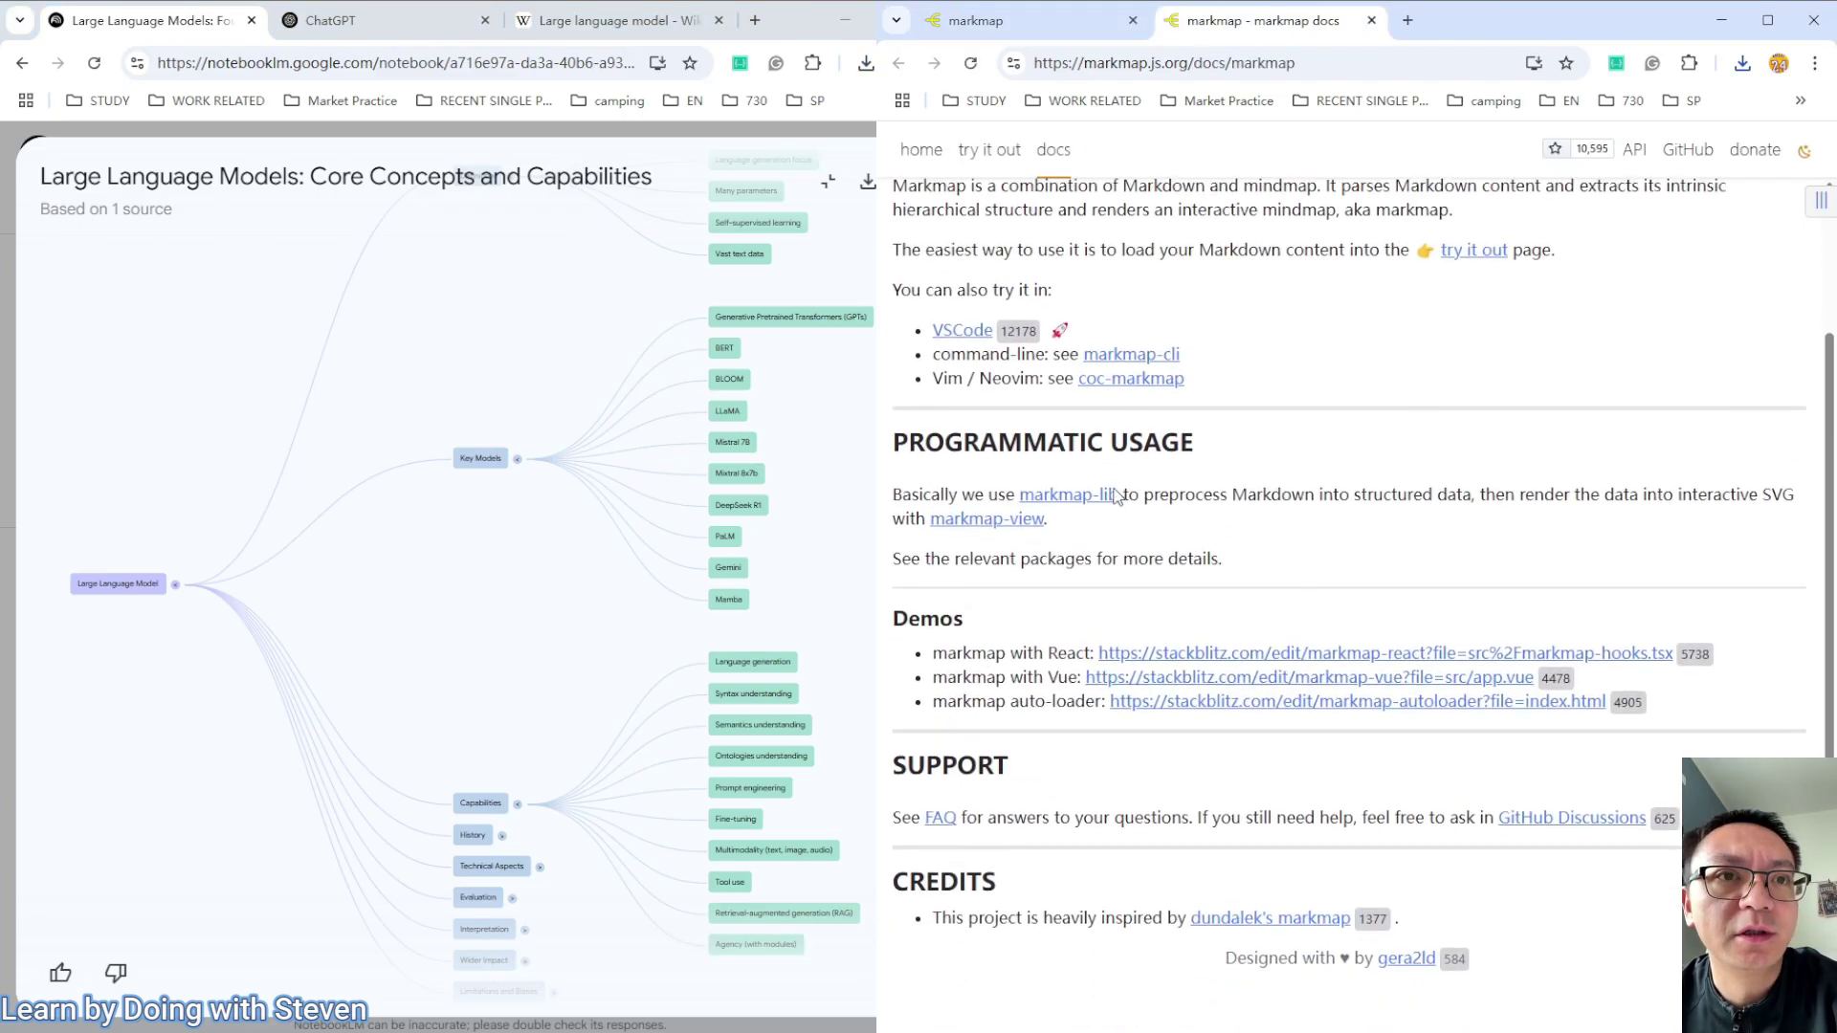
scroll(1074, 463, "up", 2)
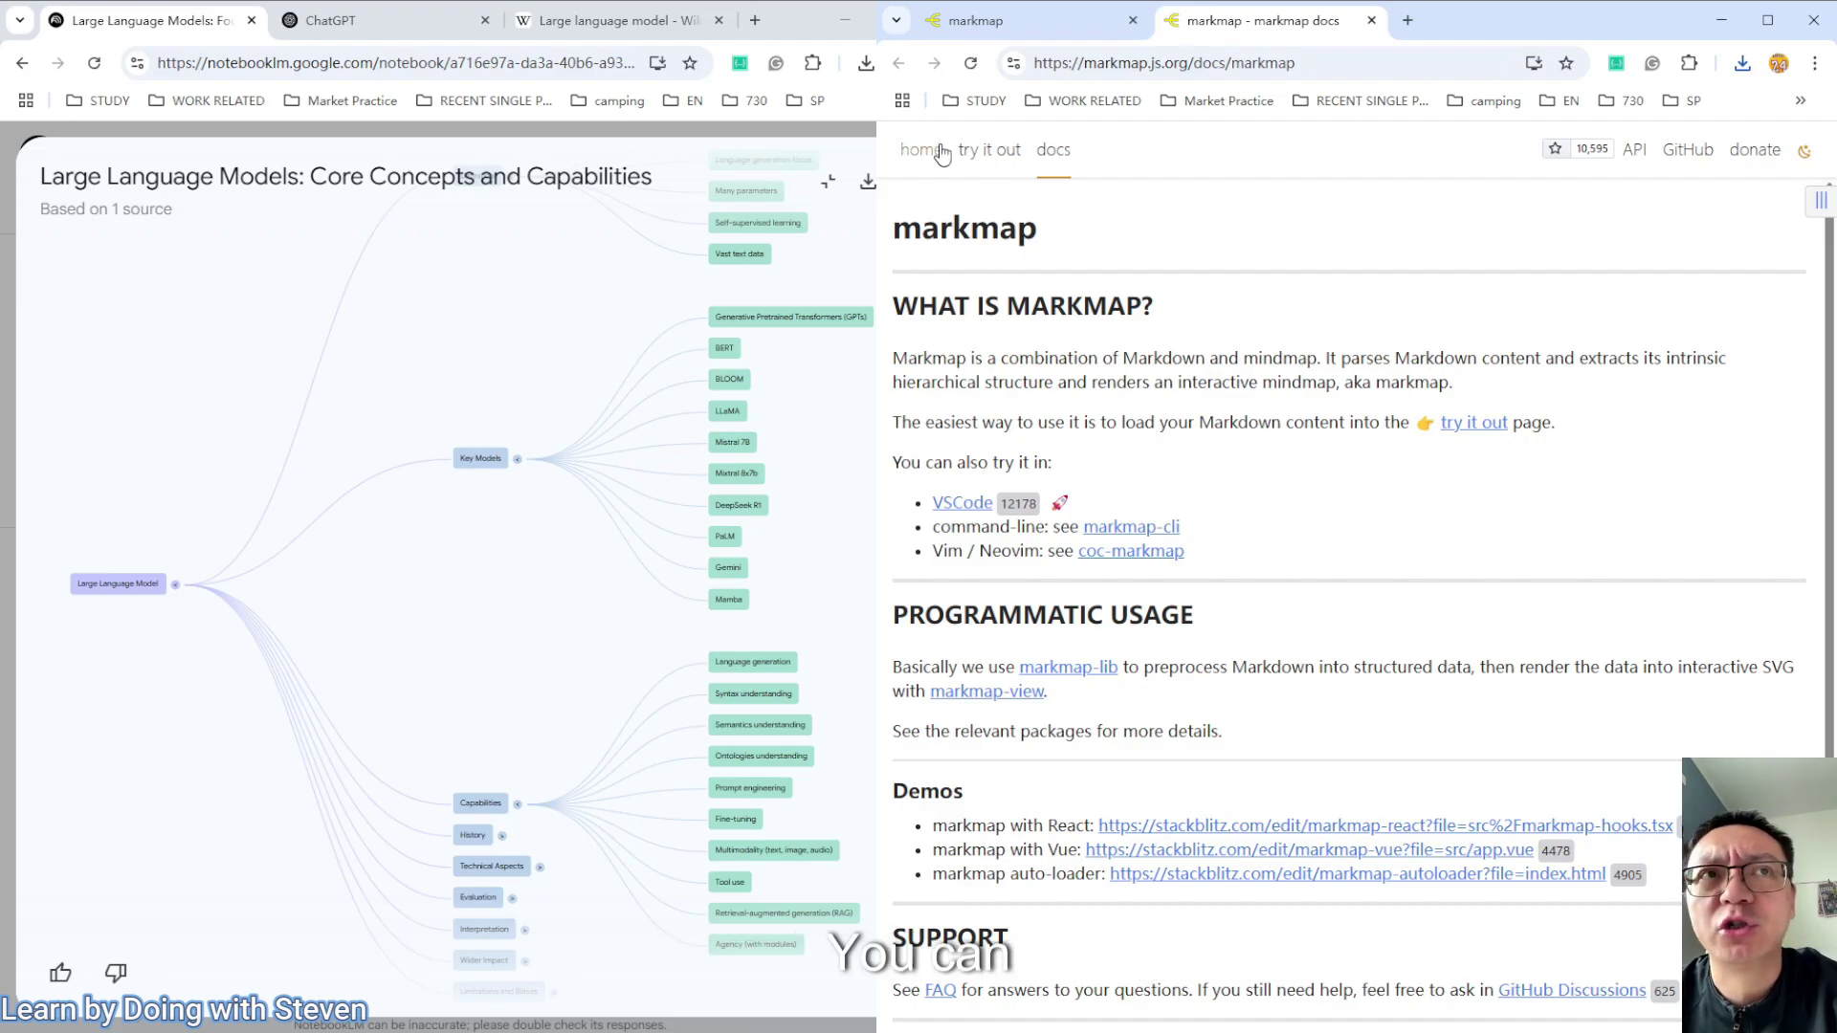
Open markmap's try-it-out editor and examine the sample Markdown together with its rendered mind map
left_click(992, 159)
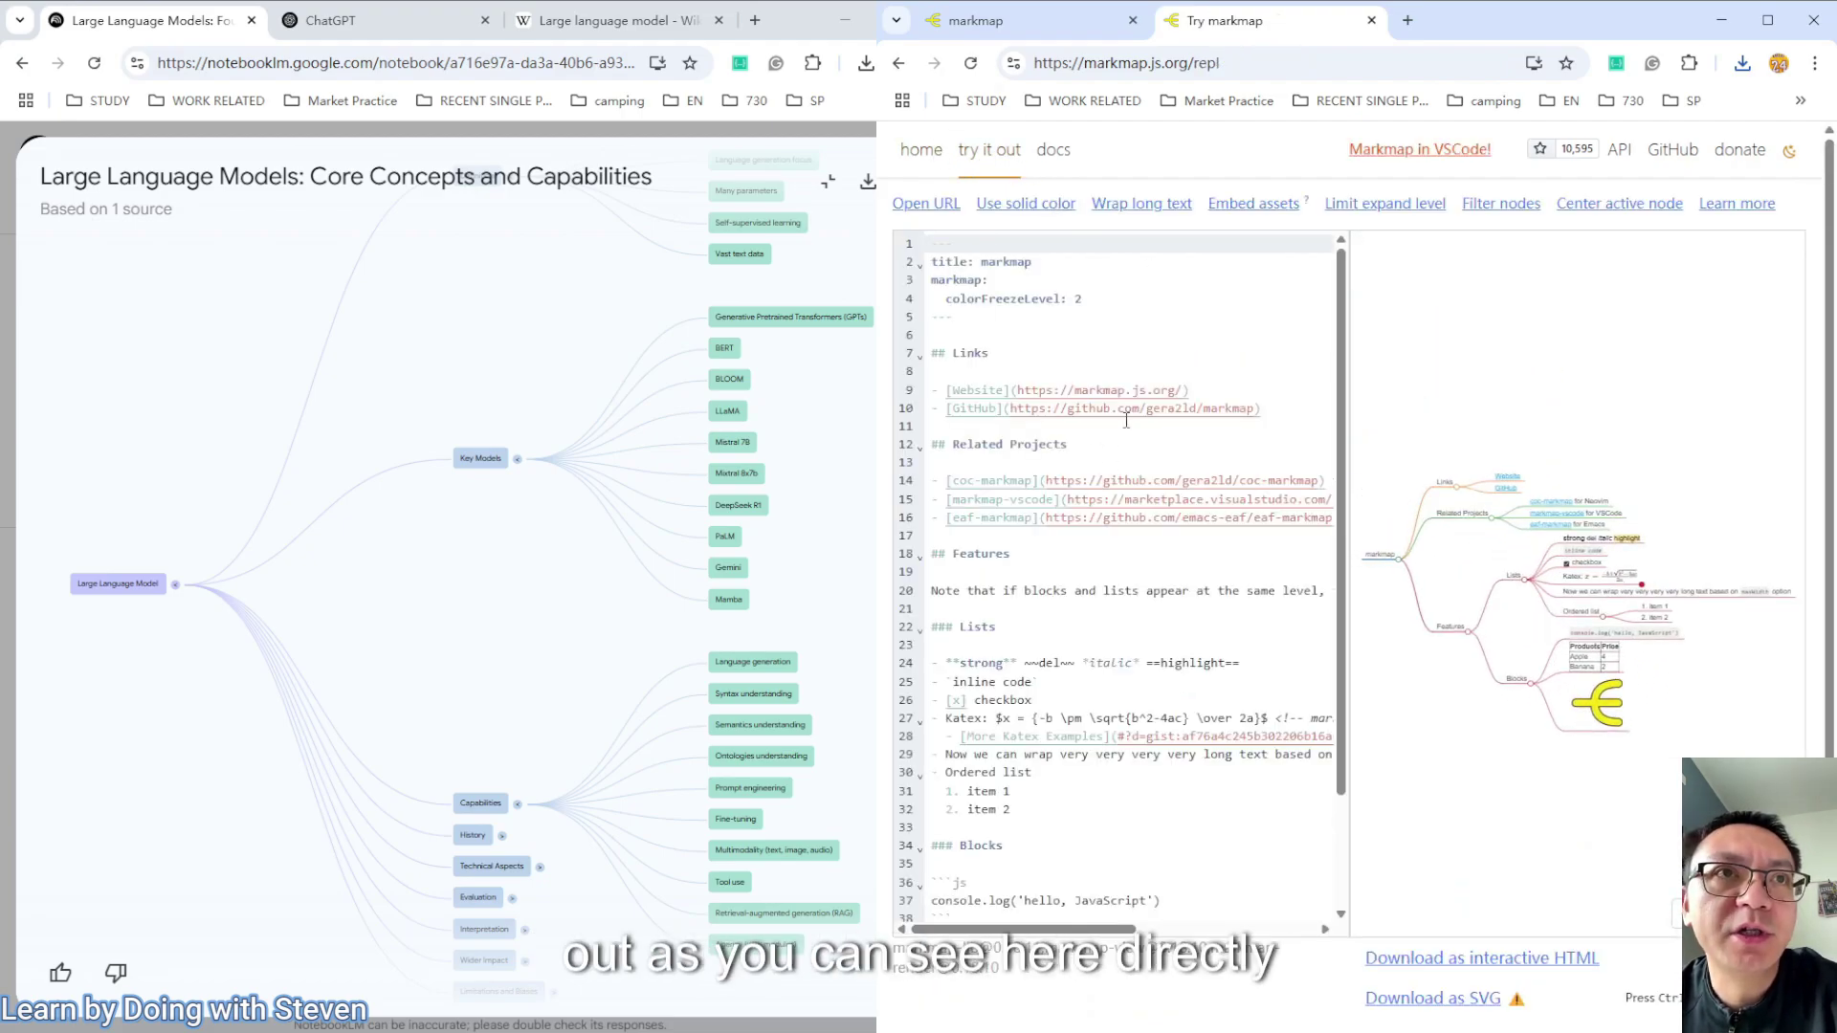
left_click(1023, 280)
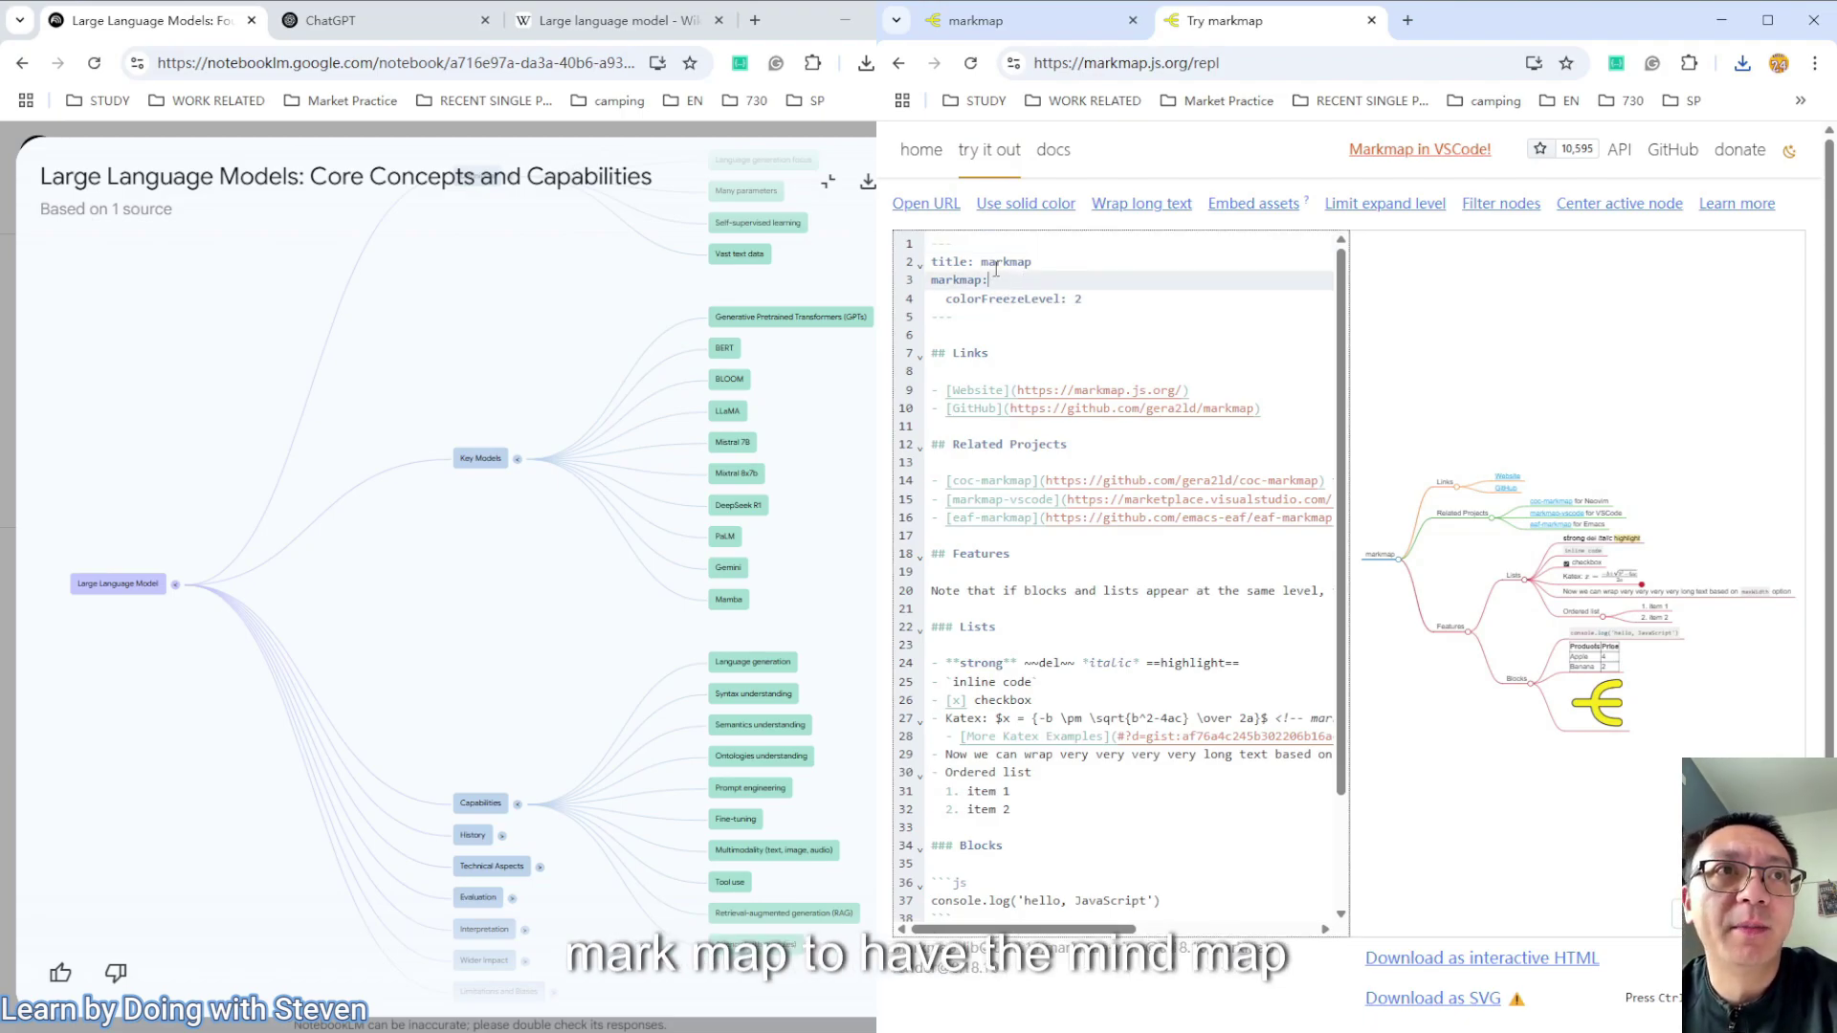
scroll(1537, 598, "up", 4)
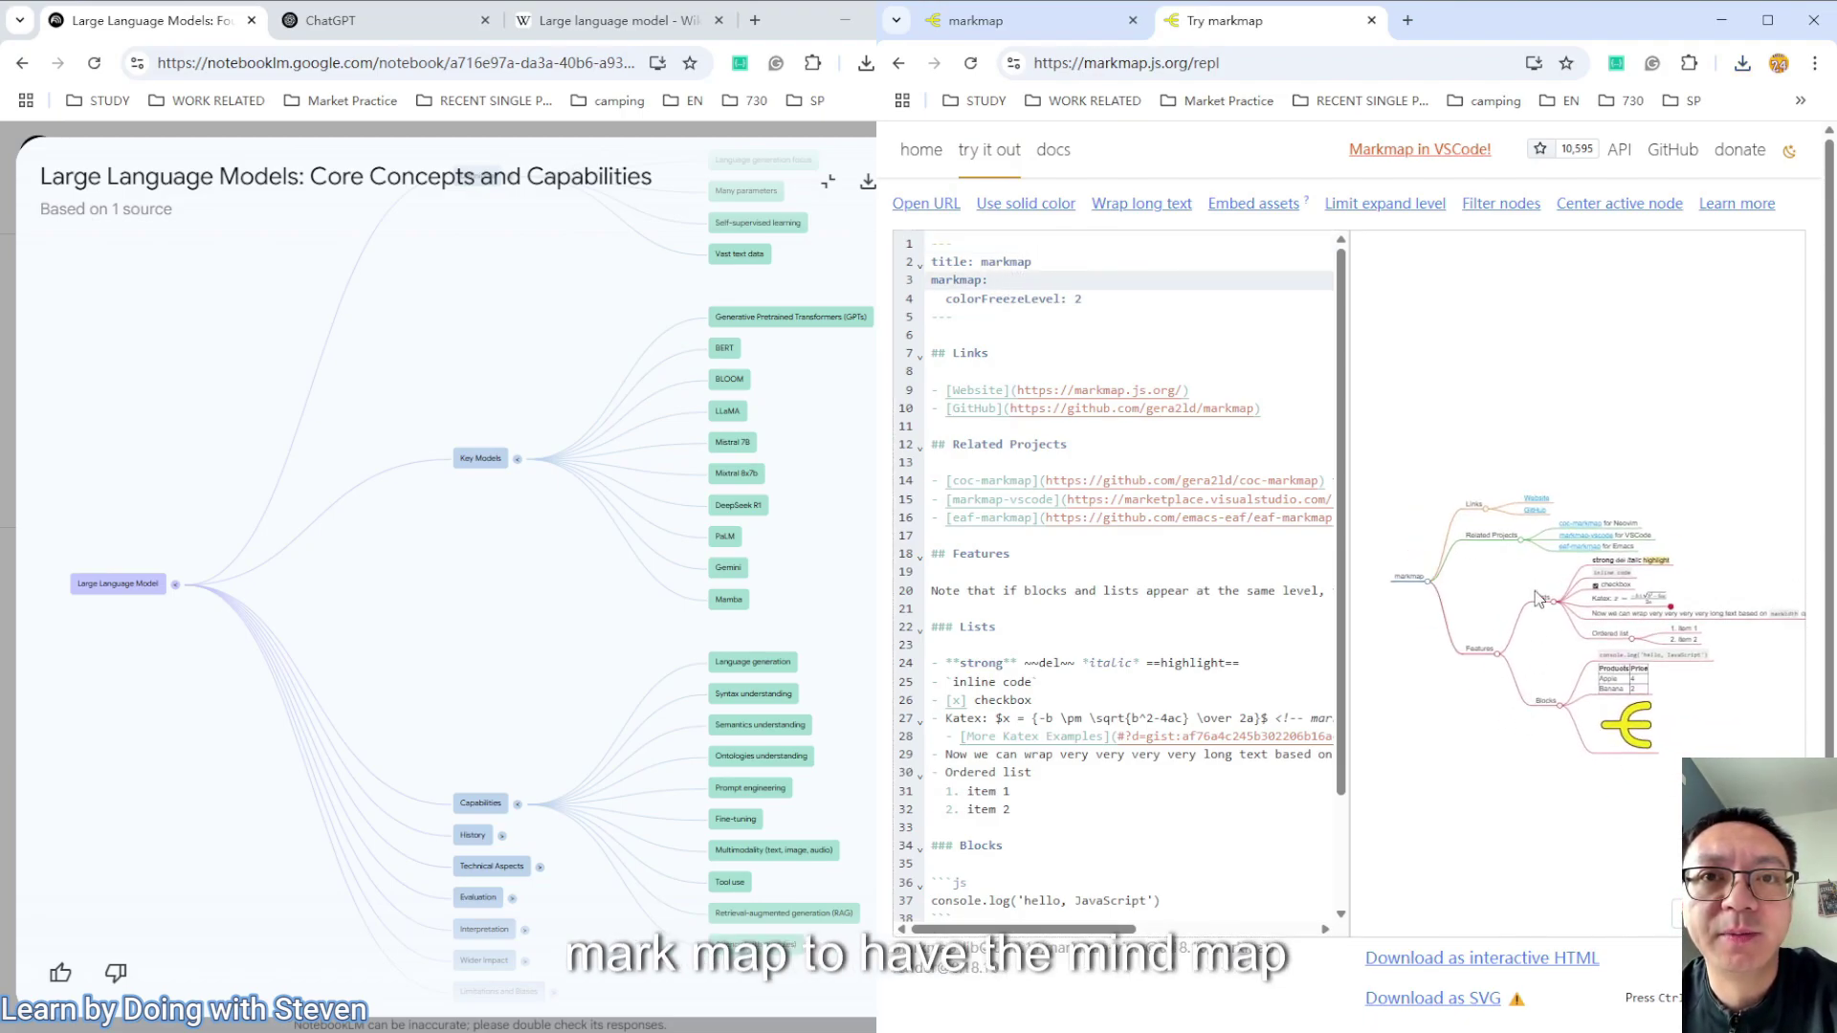
scroll(1538, 598, "down", 4)
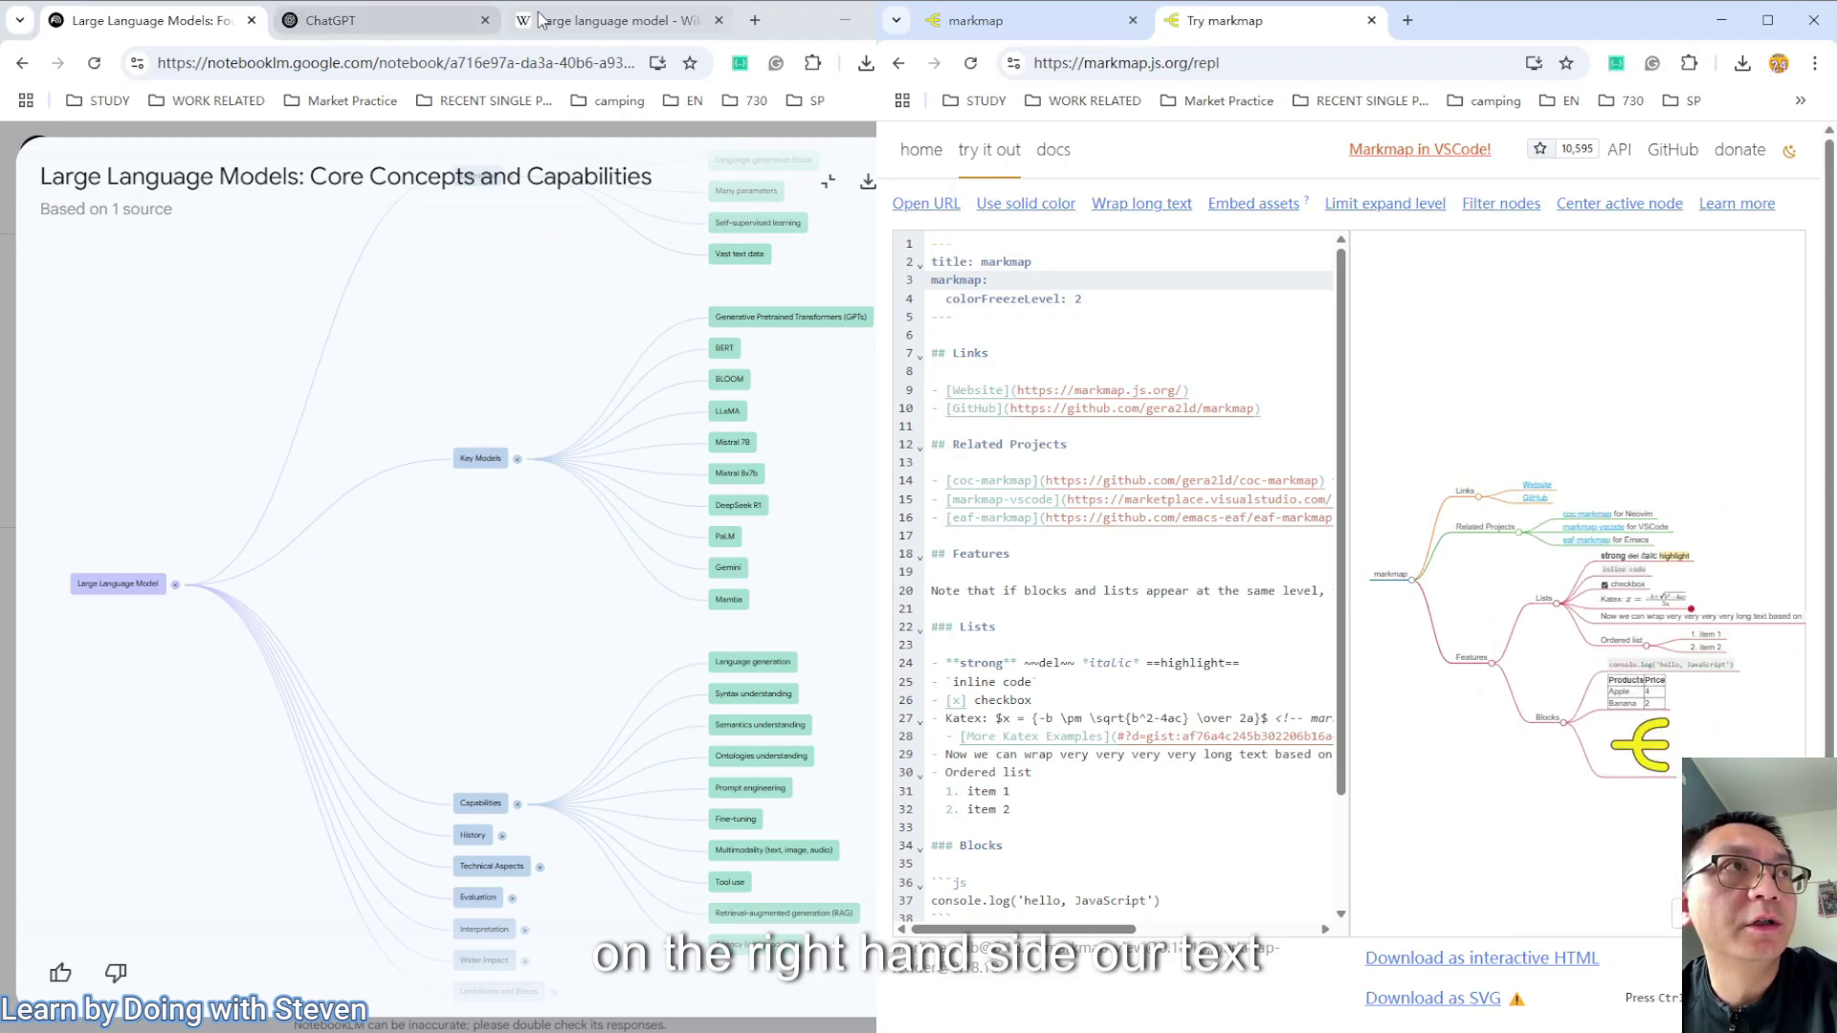
Revisit the Wikipedia article on large language models and switch to ChatGPT for a new prompt
left_click(577, 16)
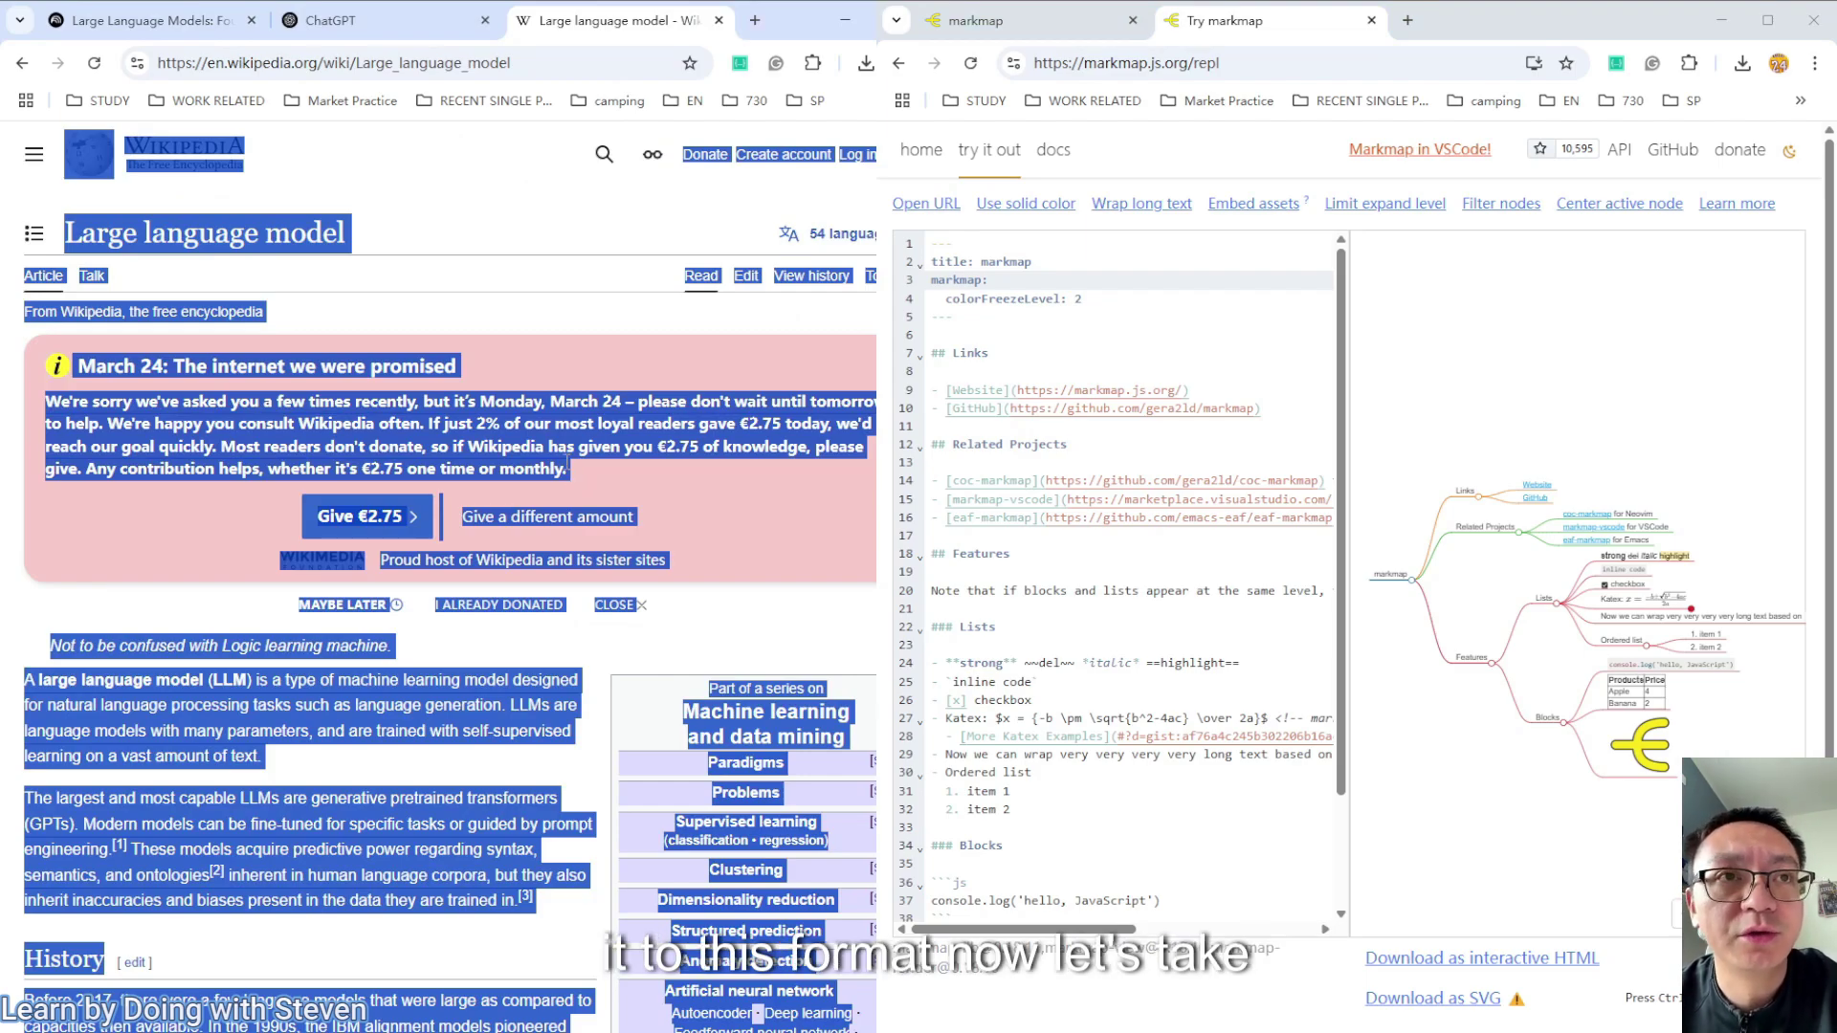
left_click(368, 21)
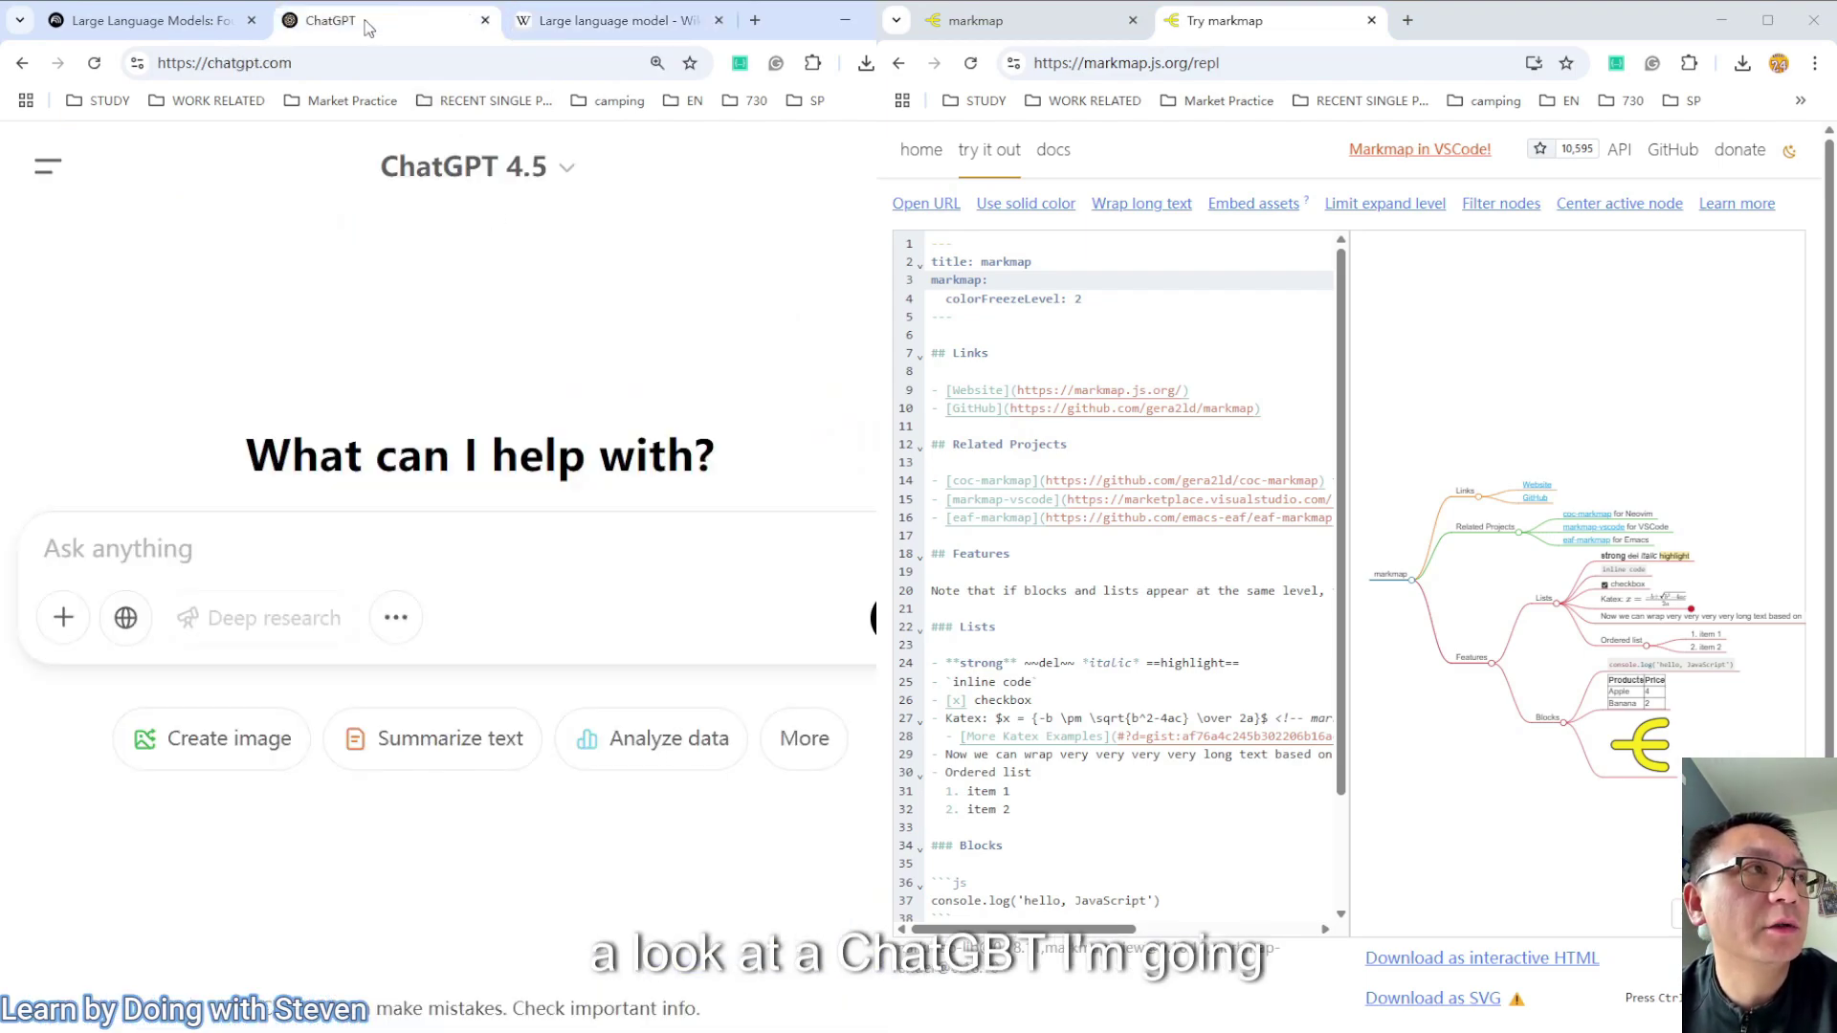
left_click(578, 23)
left_click(330, 20)
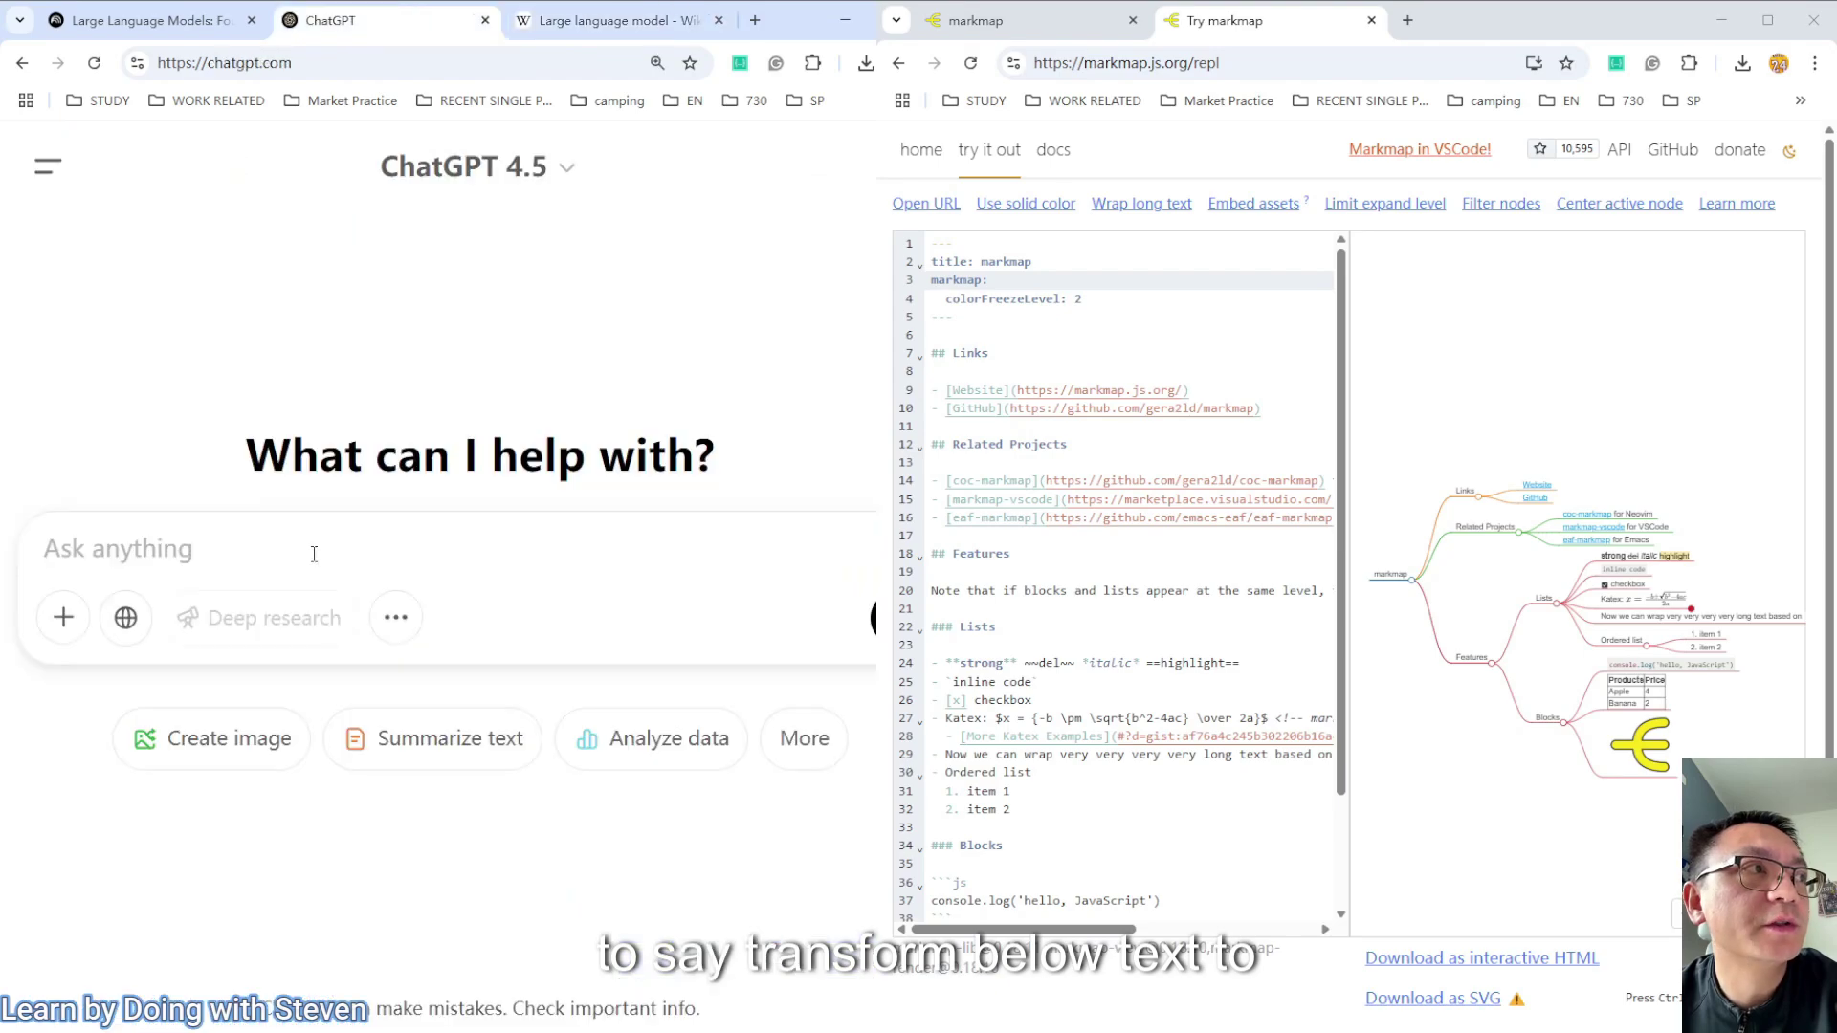
type("transfo")
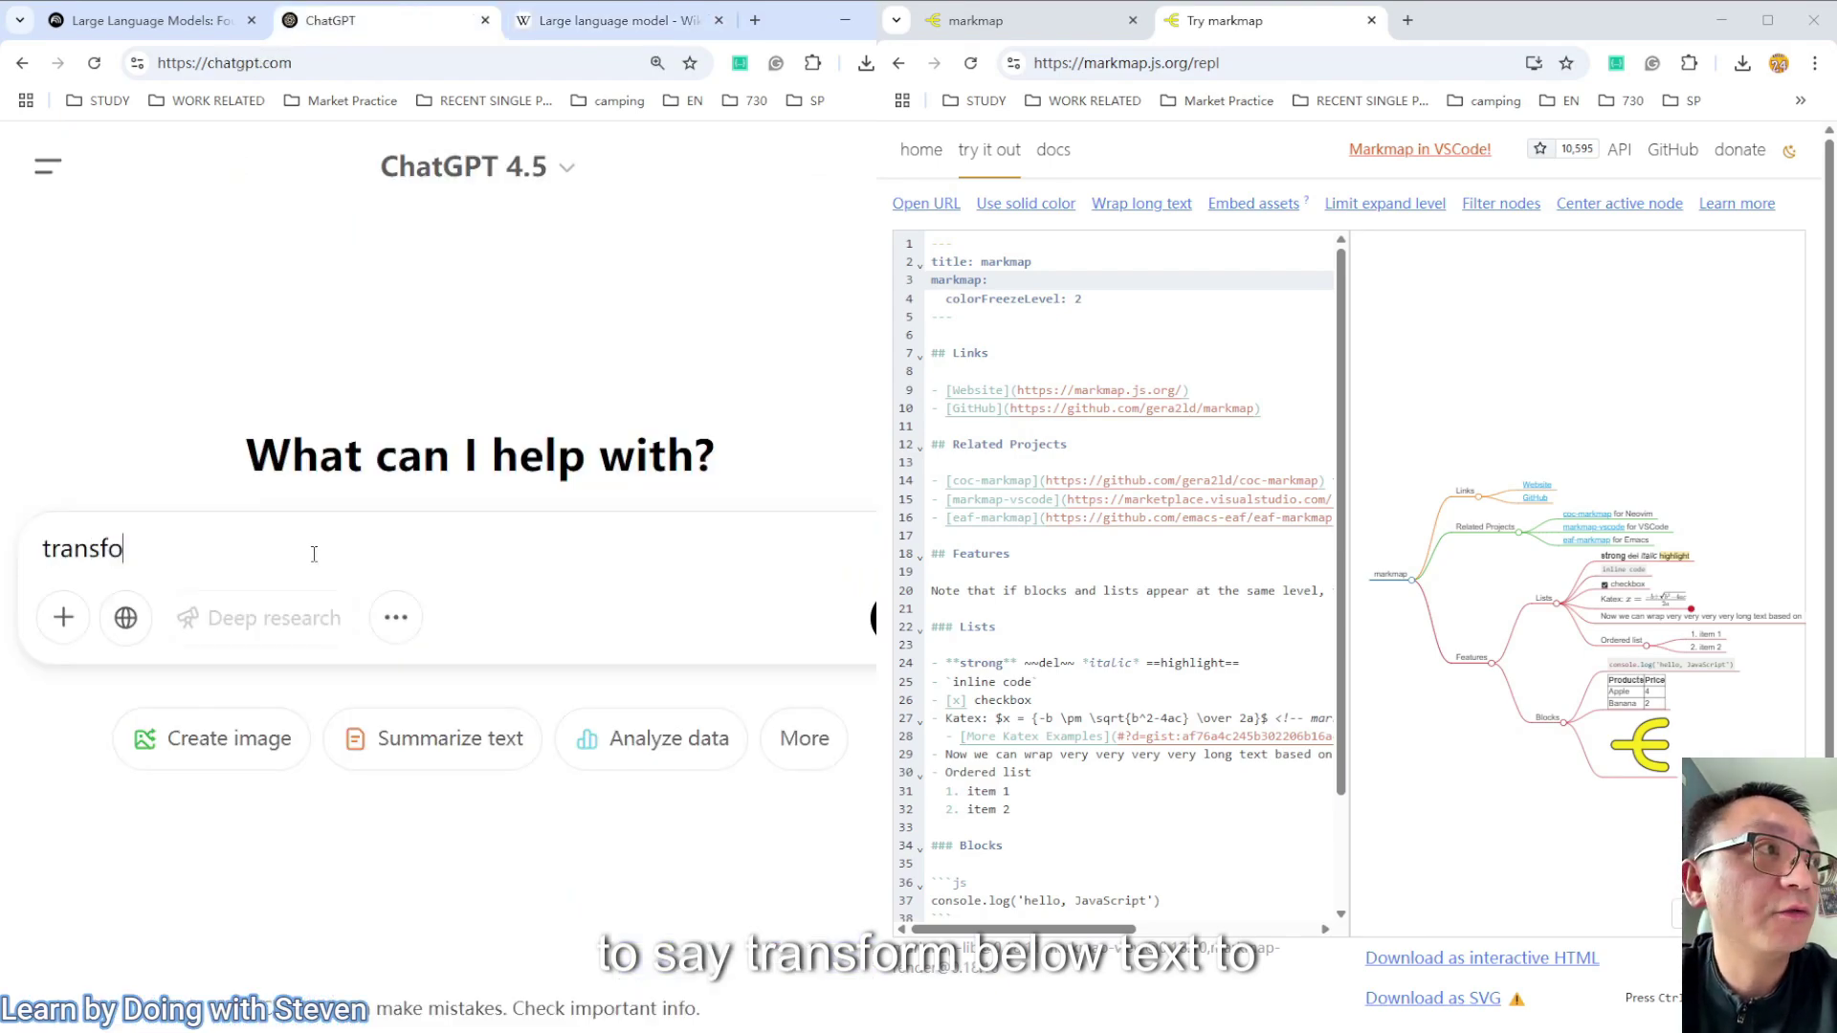
type("rm below tex")
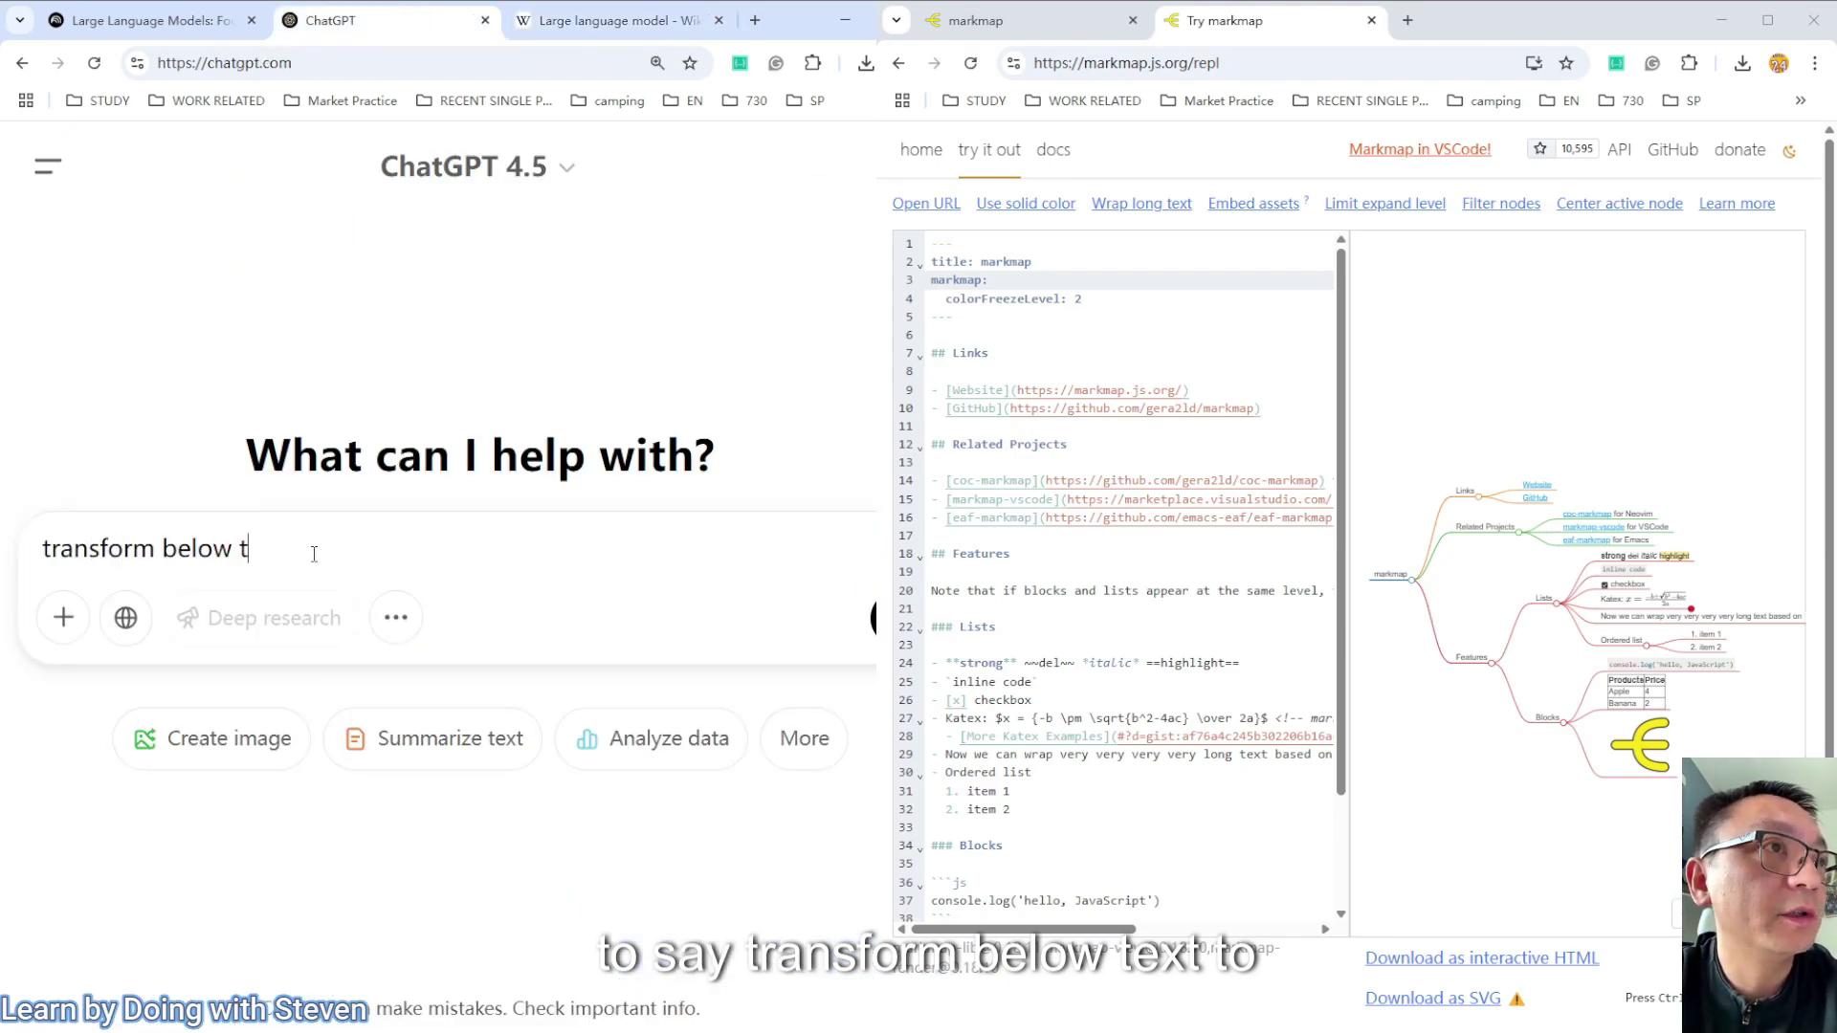
type("t to markmap format")
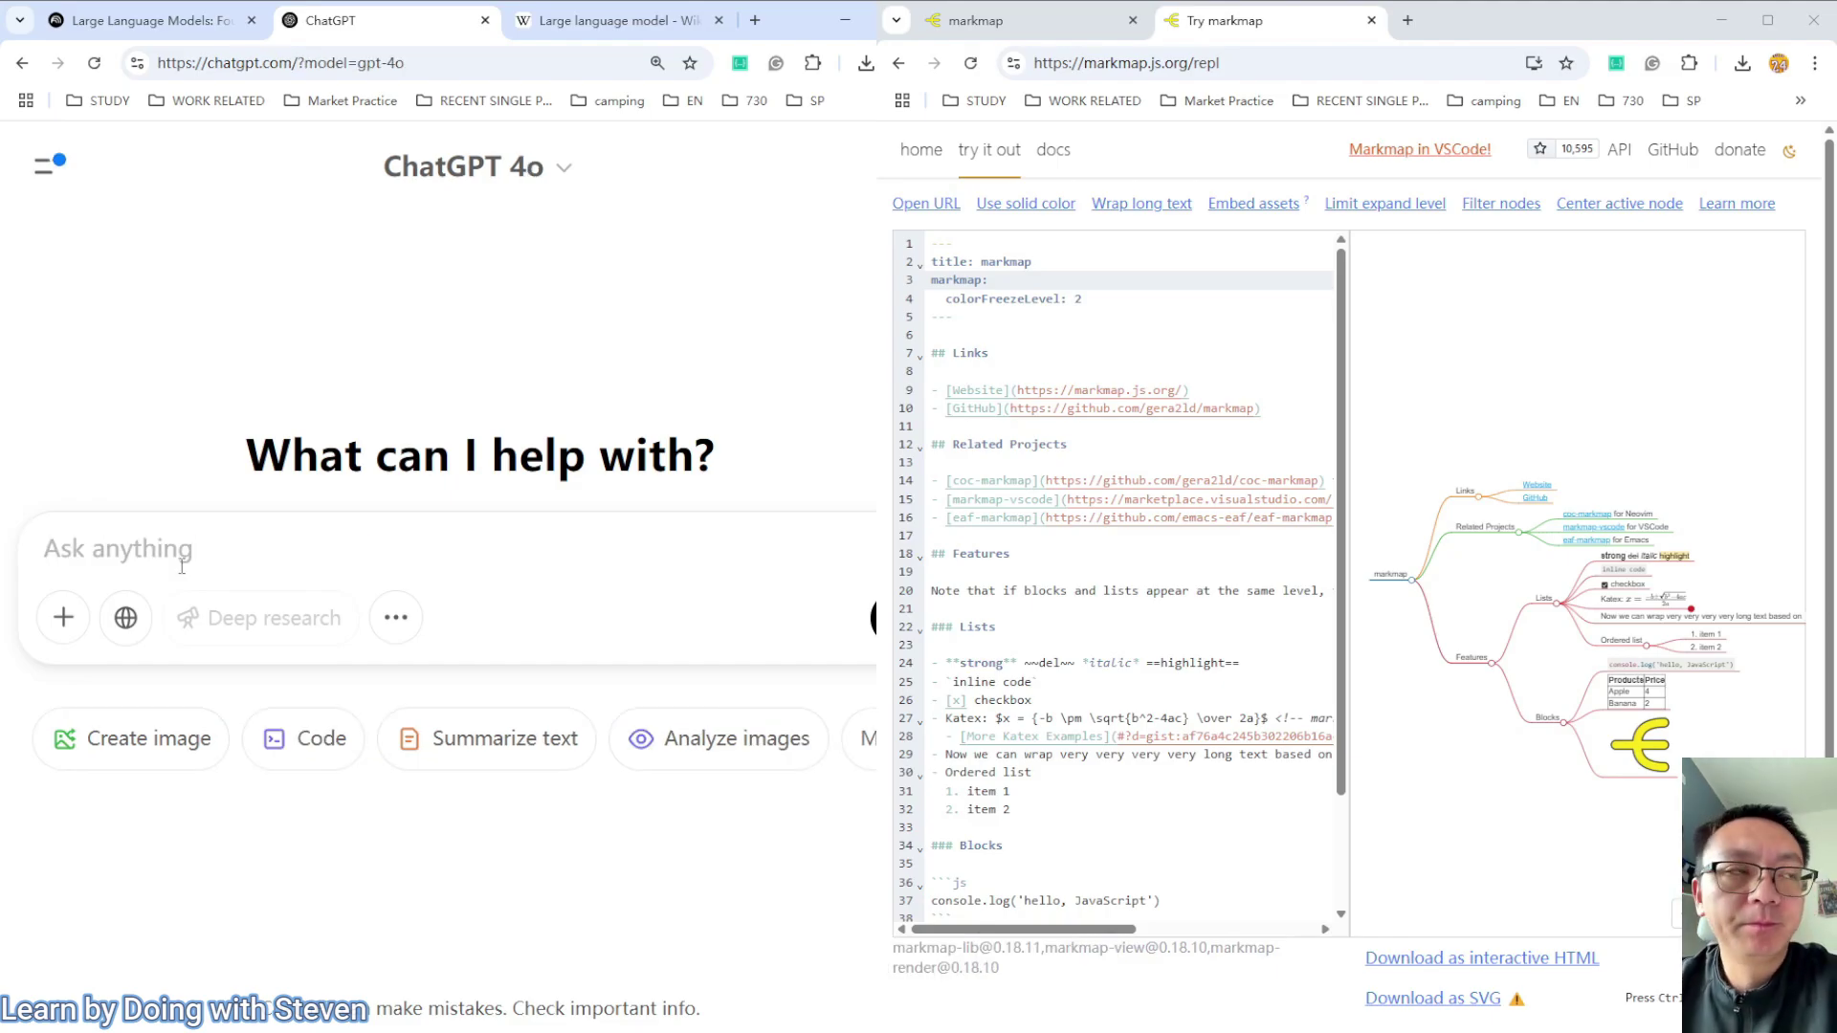
Submit the prompt "transform below text to markmap format." to ChatGPT, followed by the full text of the Wikipedia article
key("ctrl+v")
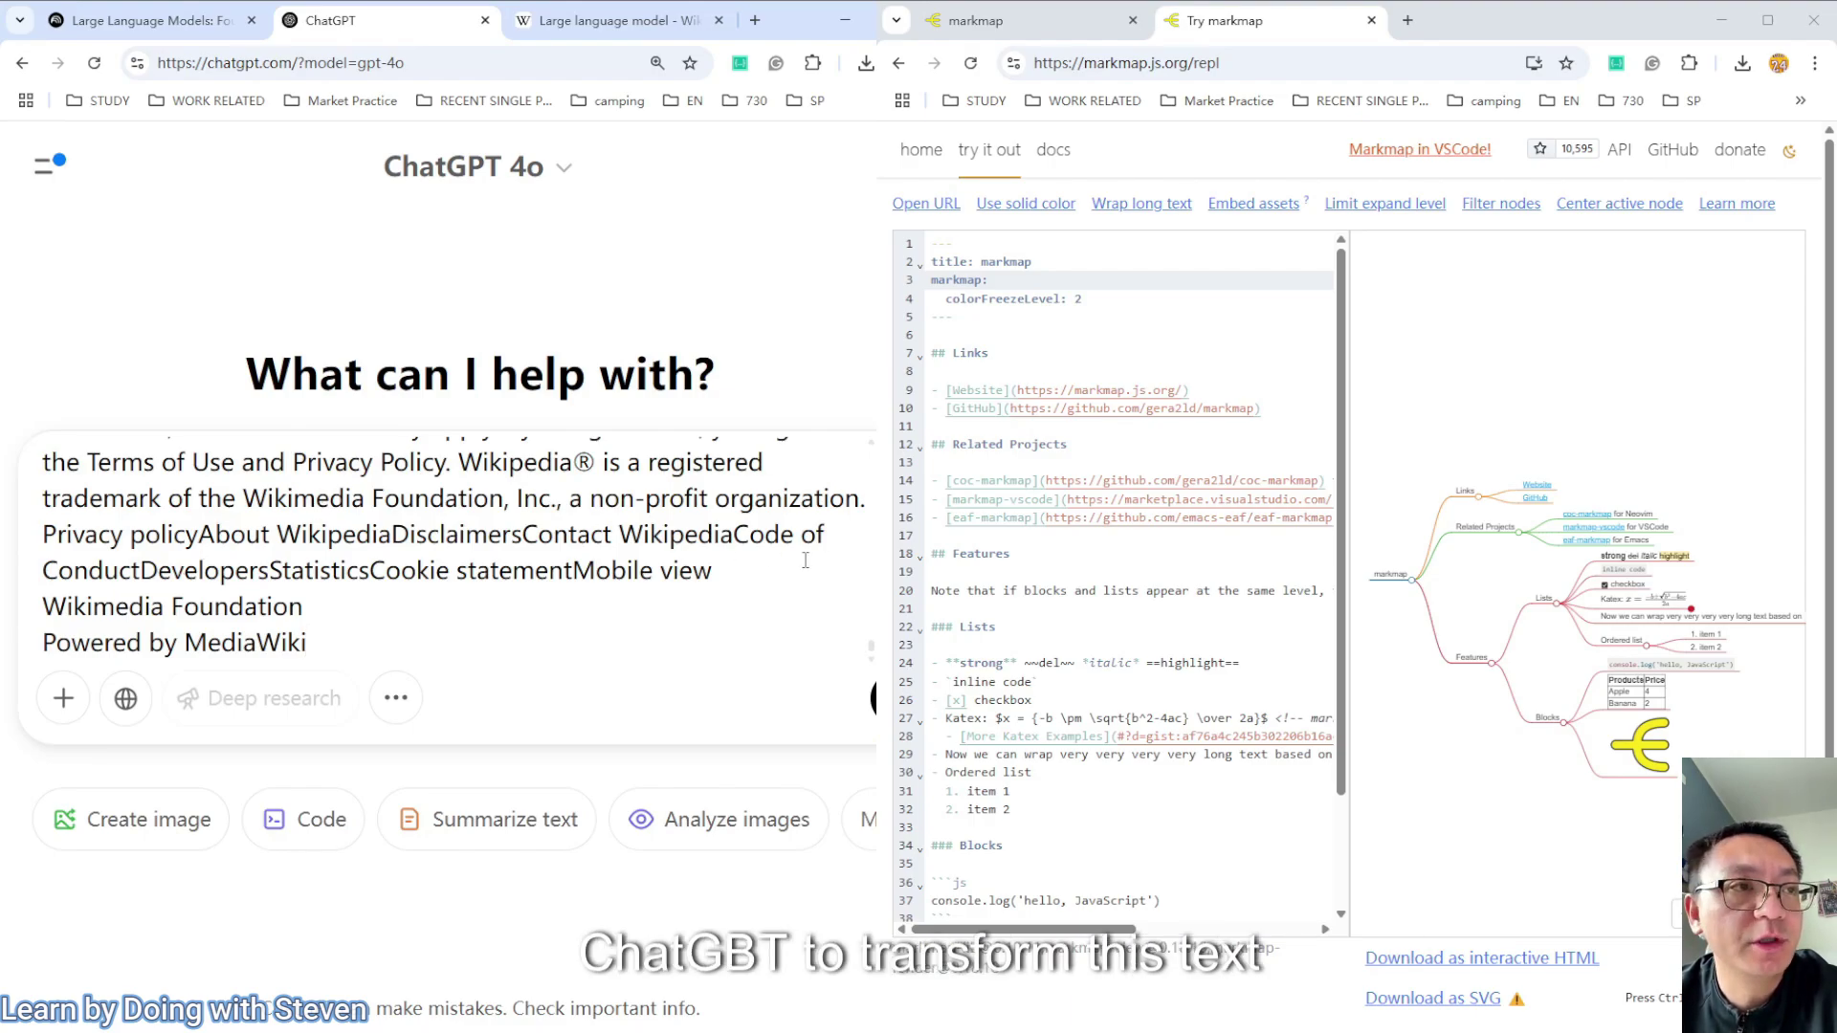
scroll(576, 461, "up", 20)
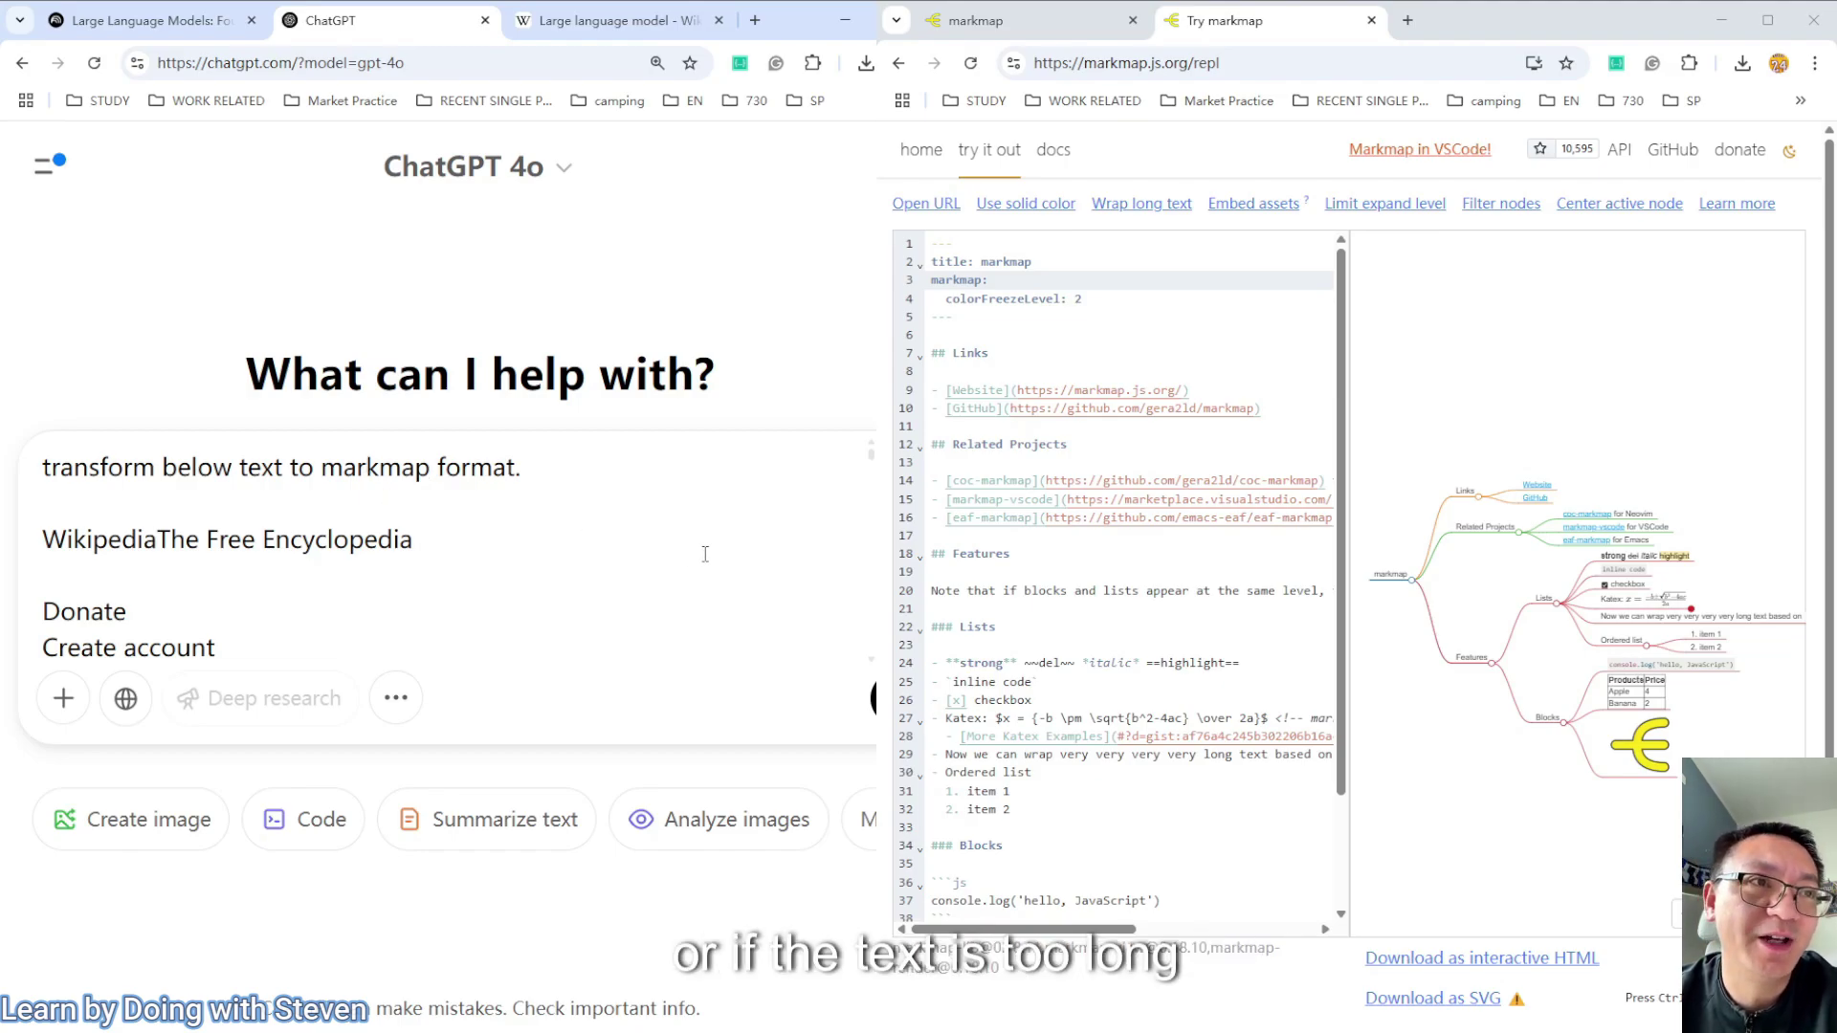
scroll(689, 536, "down", 3)
scroll(684, 534, "up", 4)
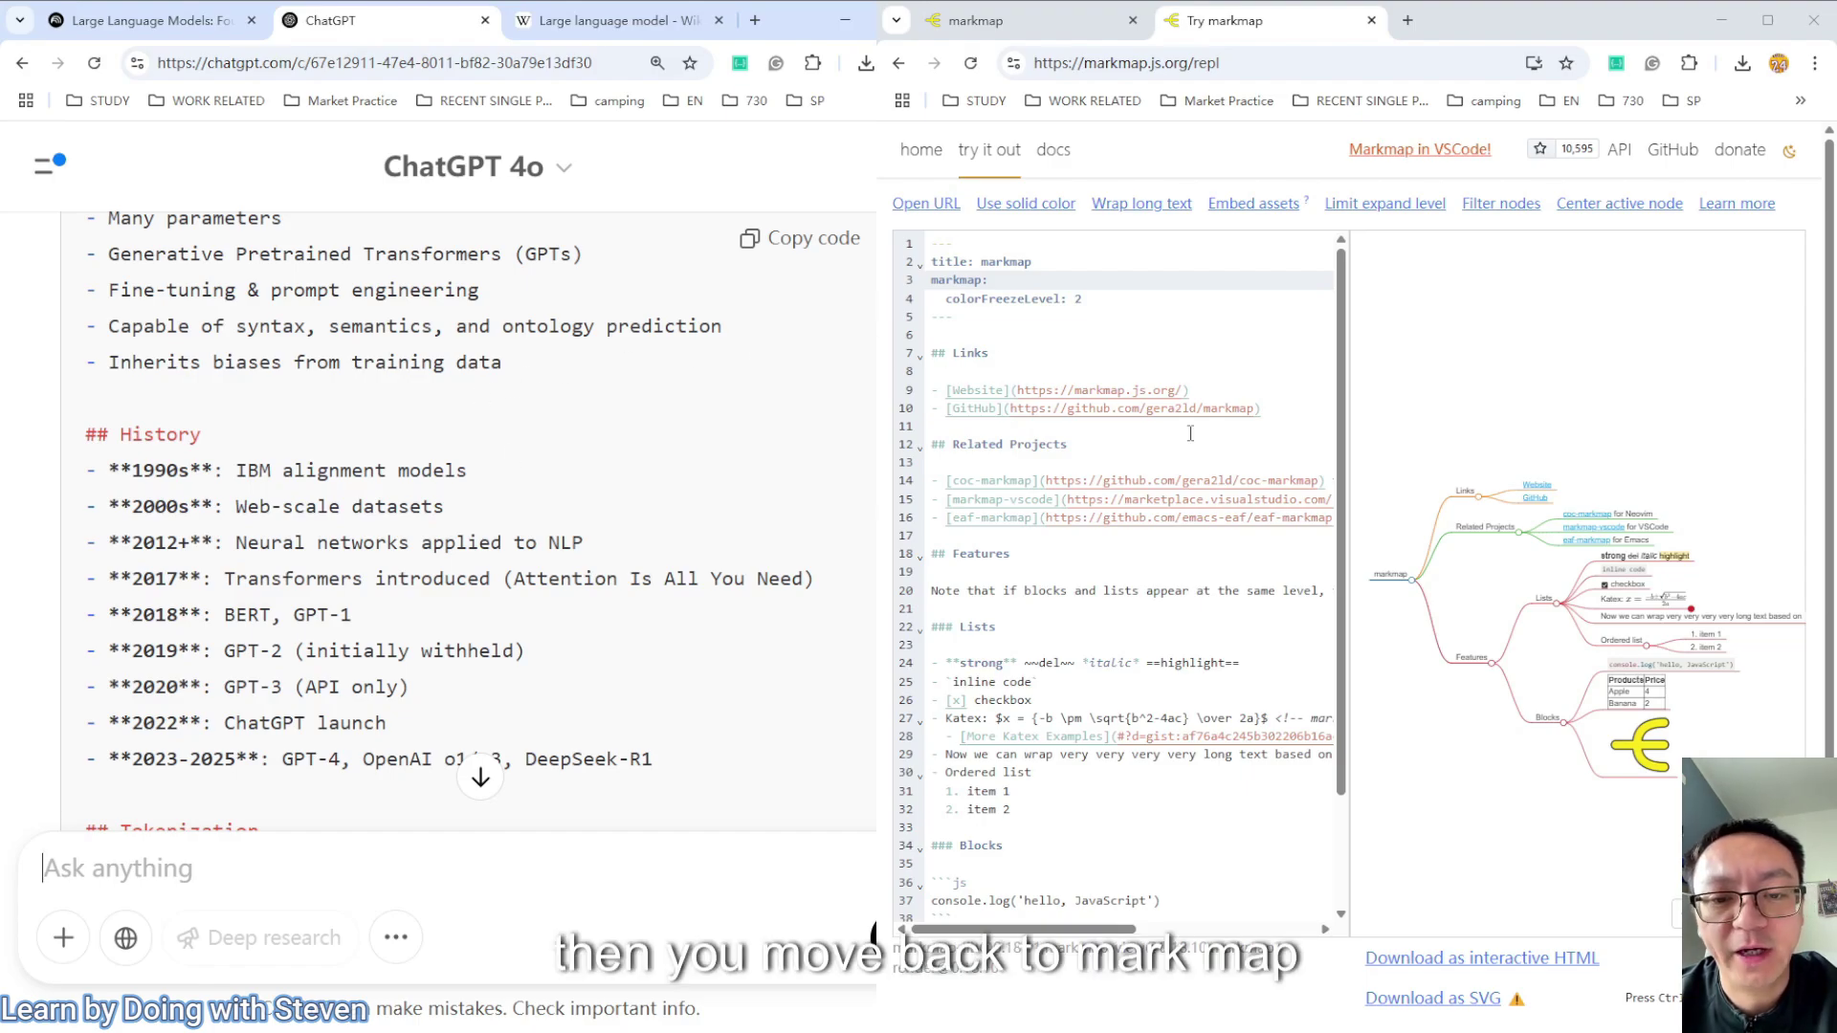
left_click(480, 777)
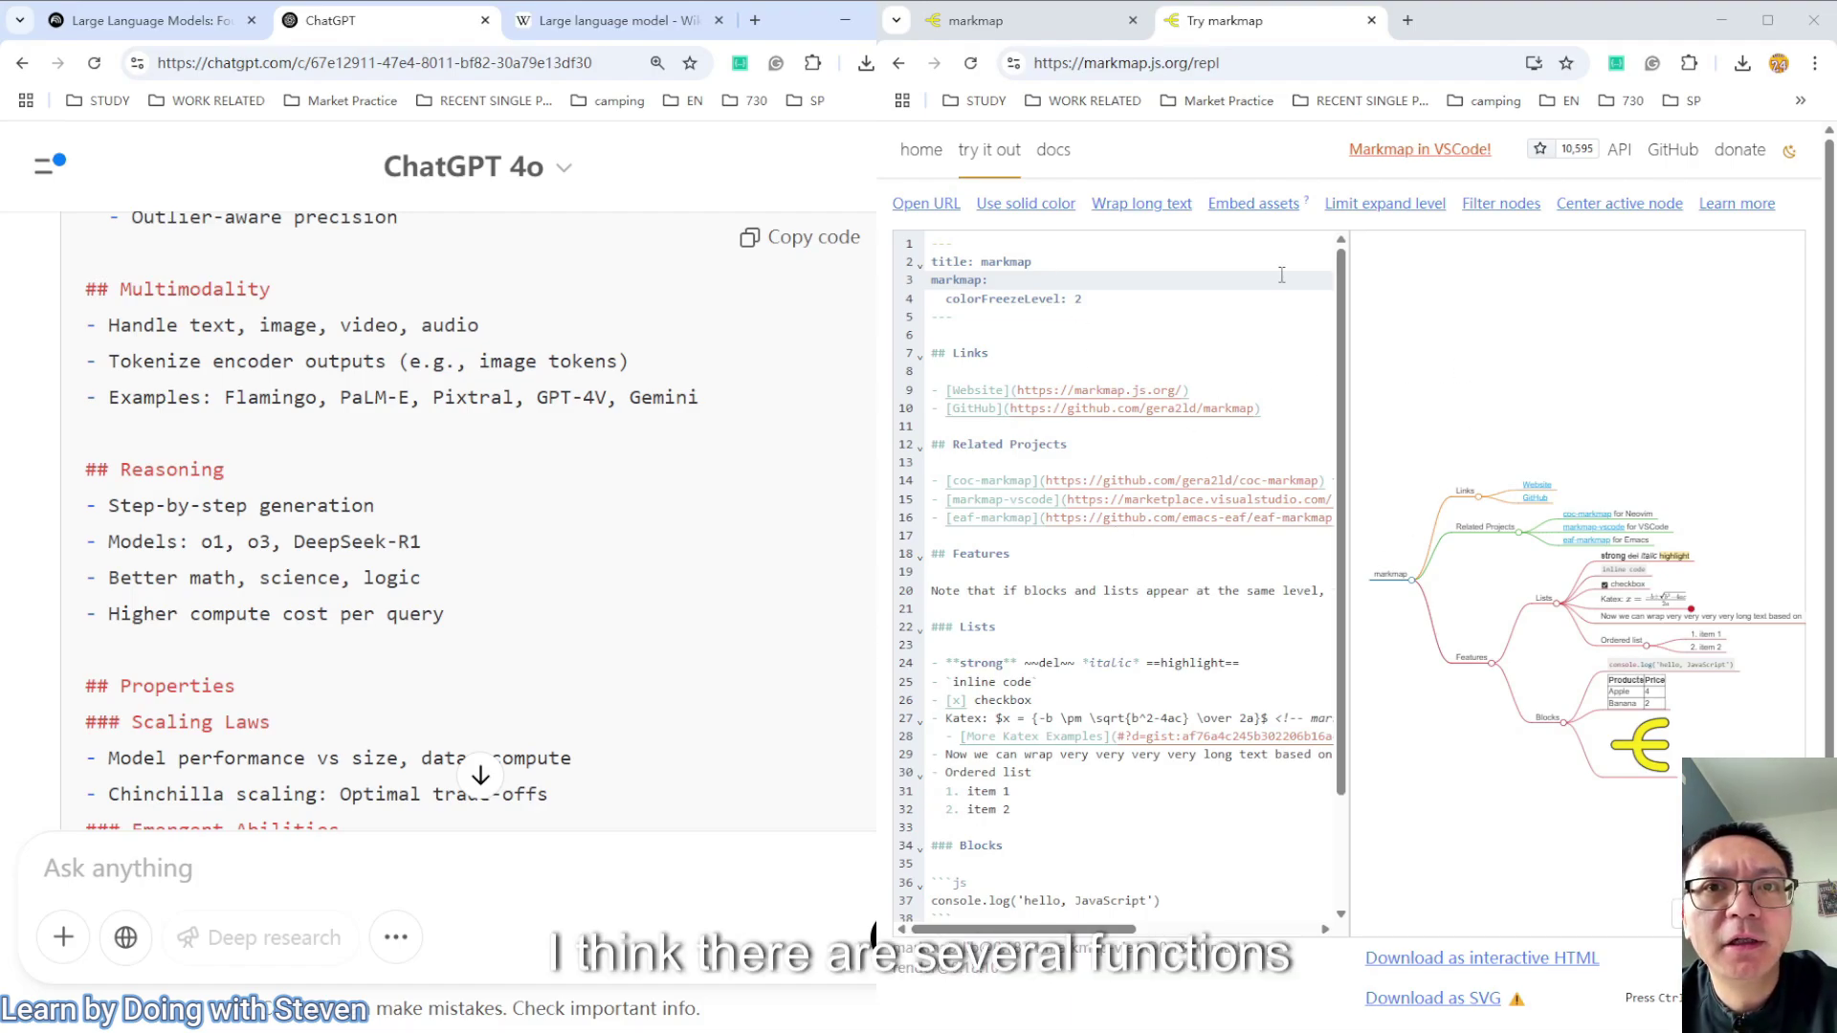
Compare the products and prices table and the JavaScript code block in markmap's sample Markdown with their rendered nodes
scroll(1040, 746, "down", 3)
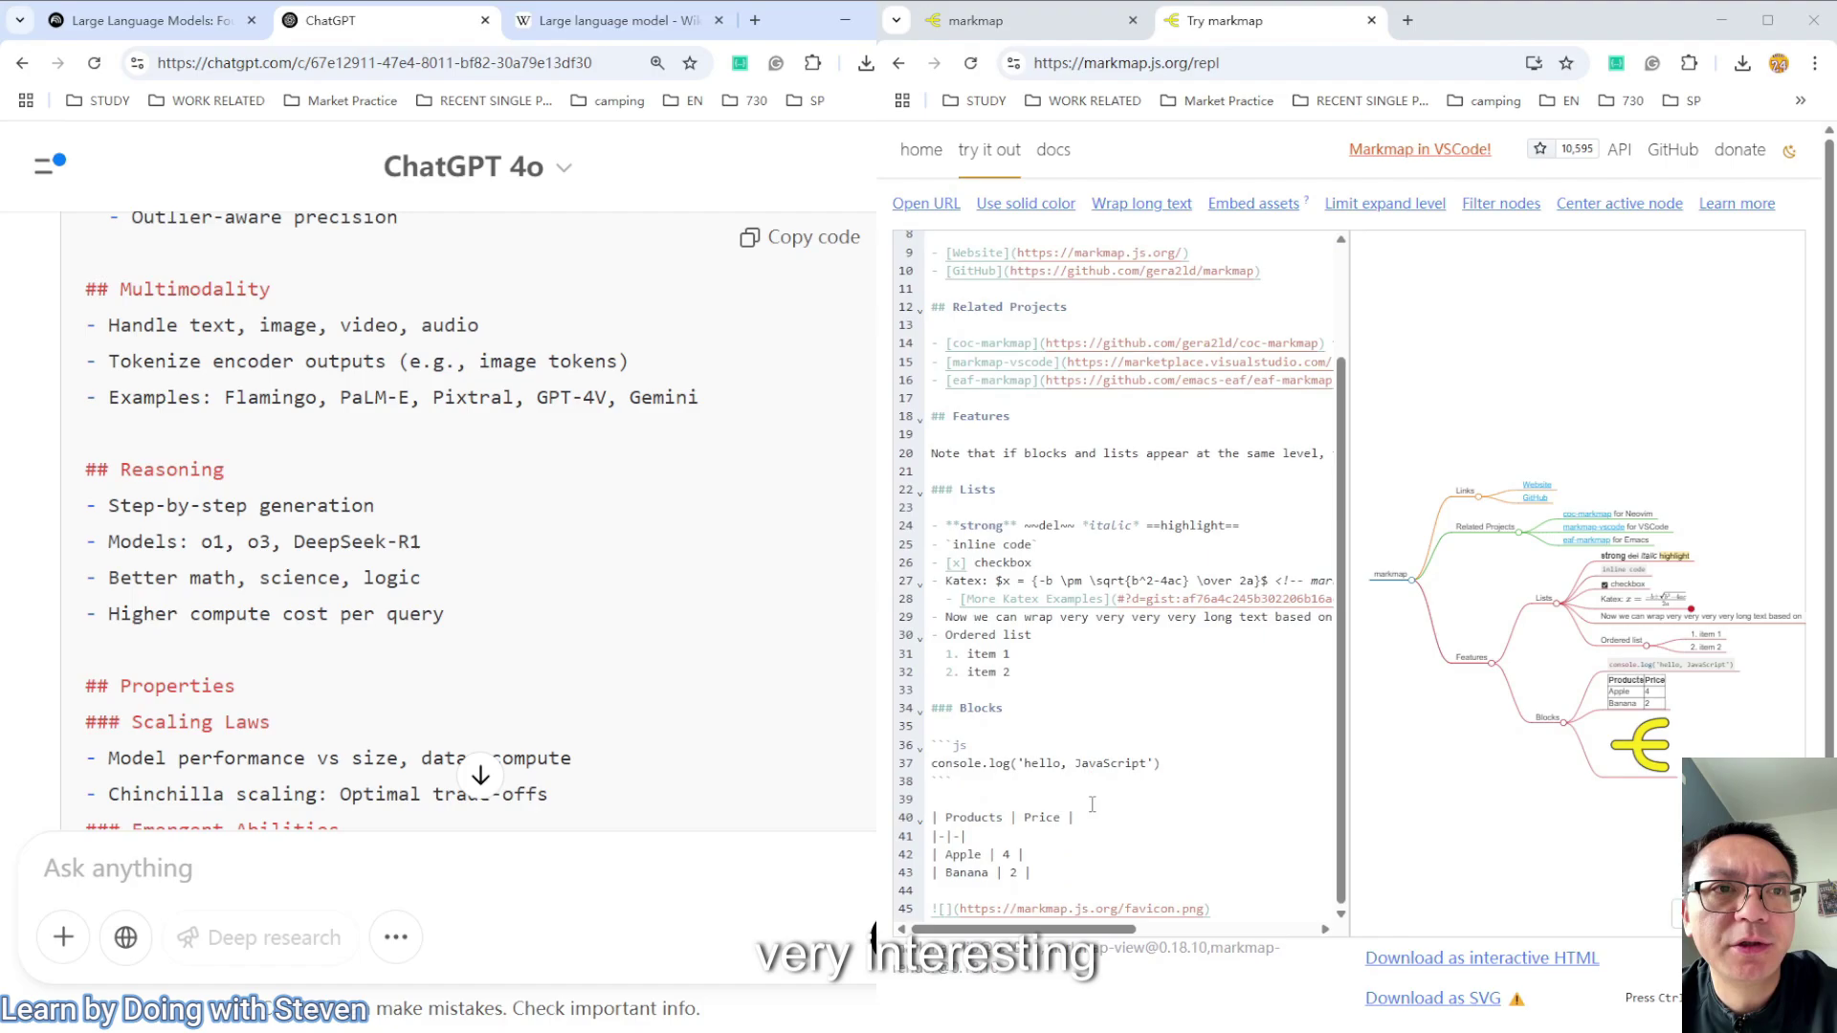
left_click_drag(1063, 874, 901, 804)
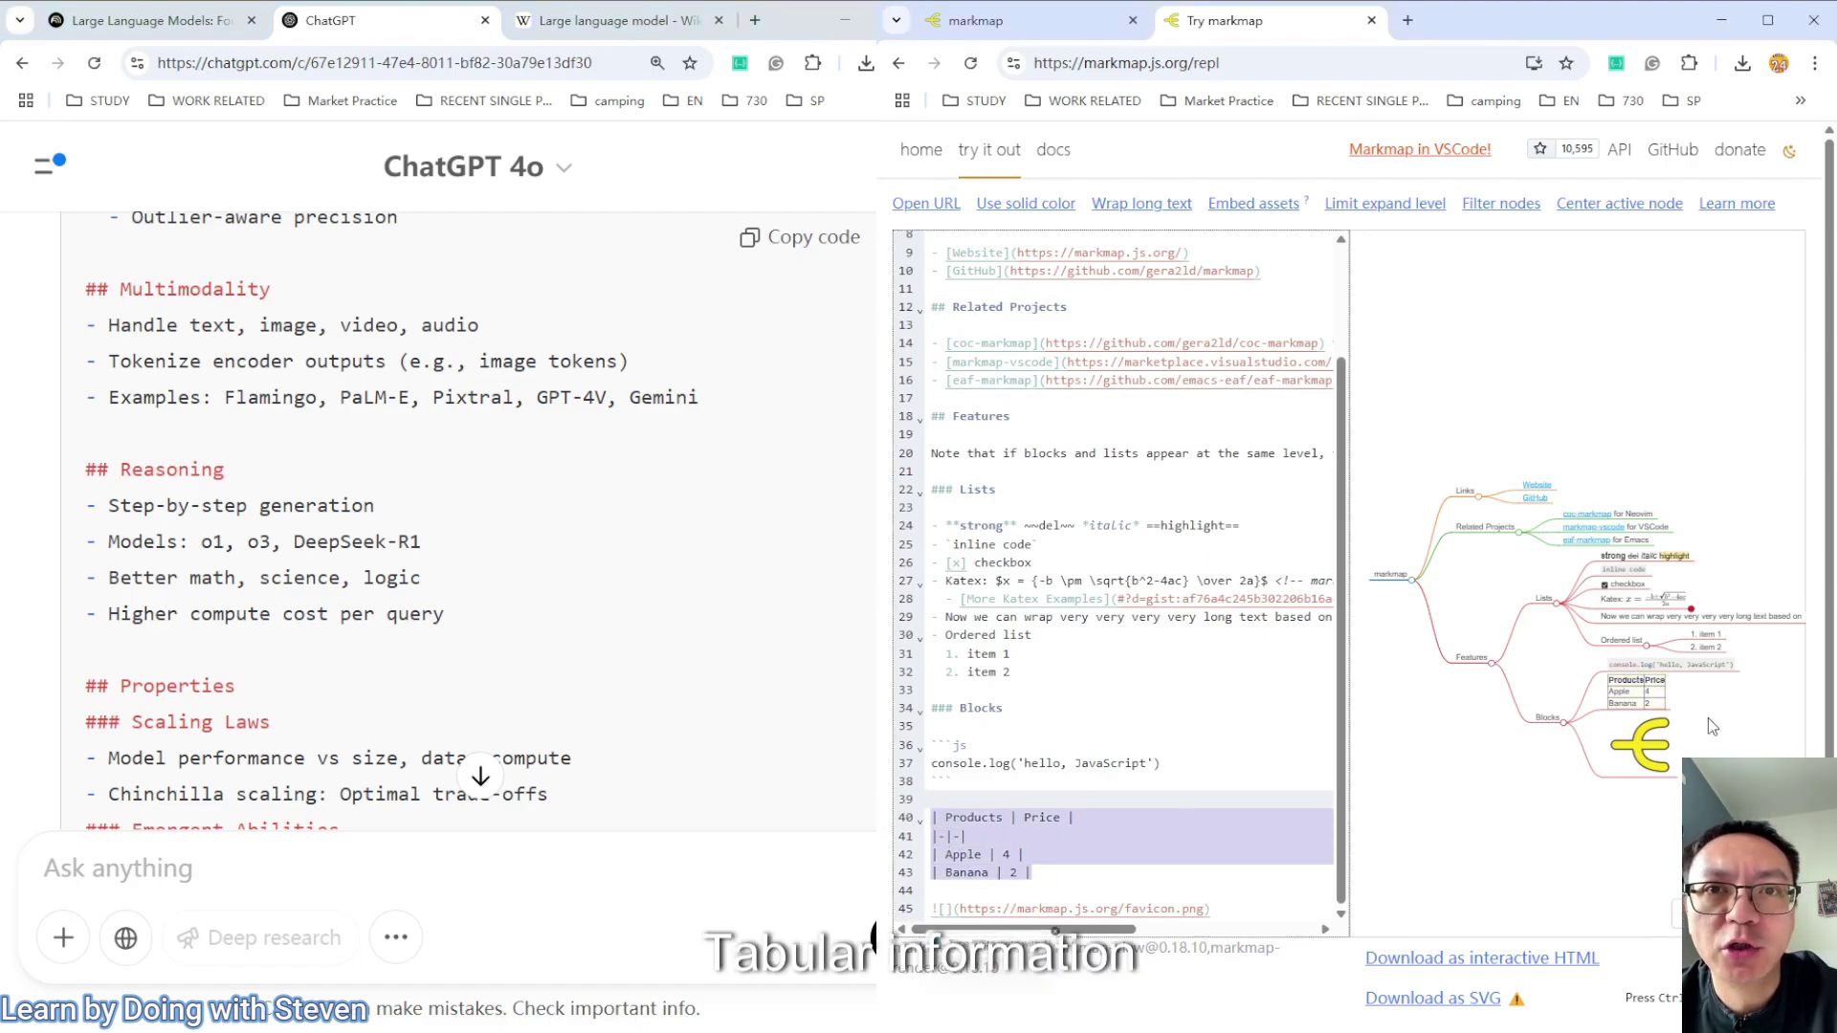
scroll(1709, 706, "up", 4)
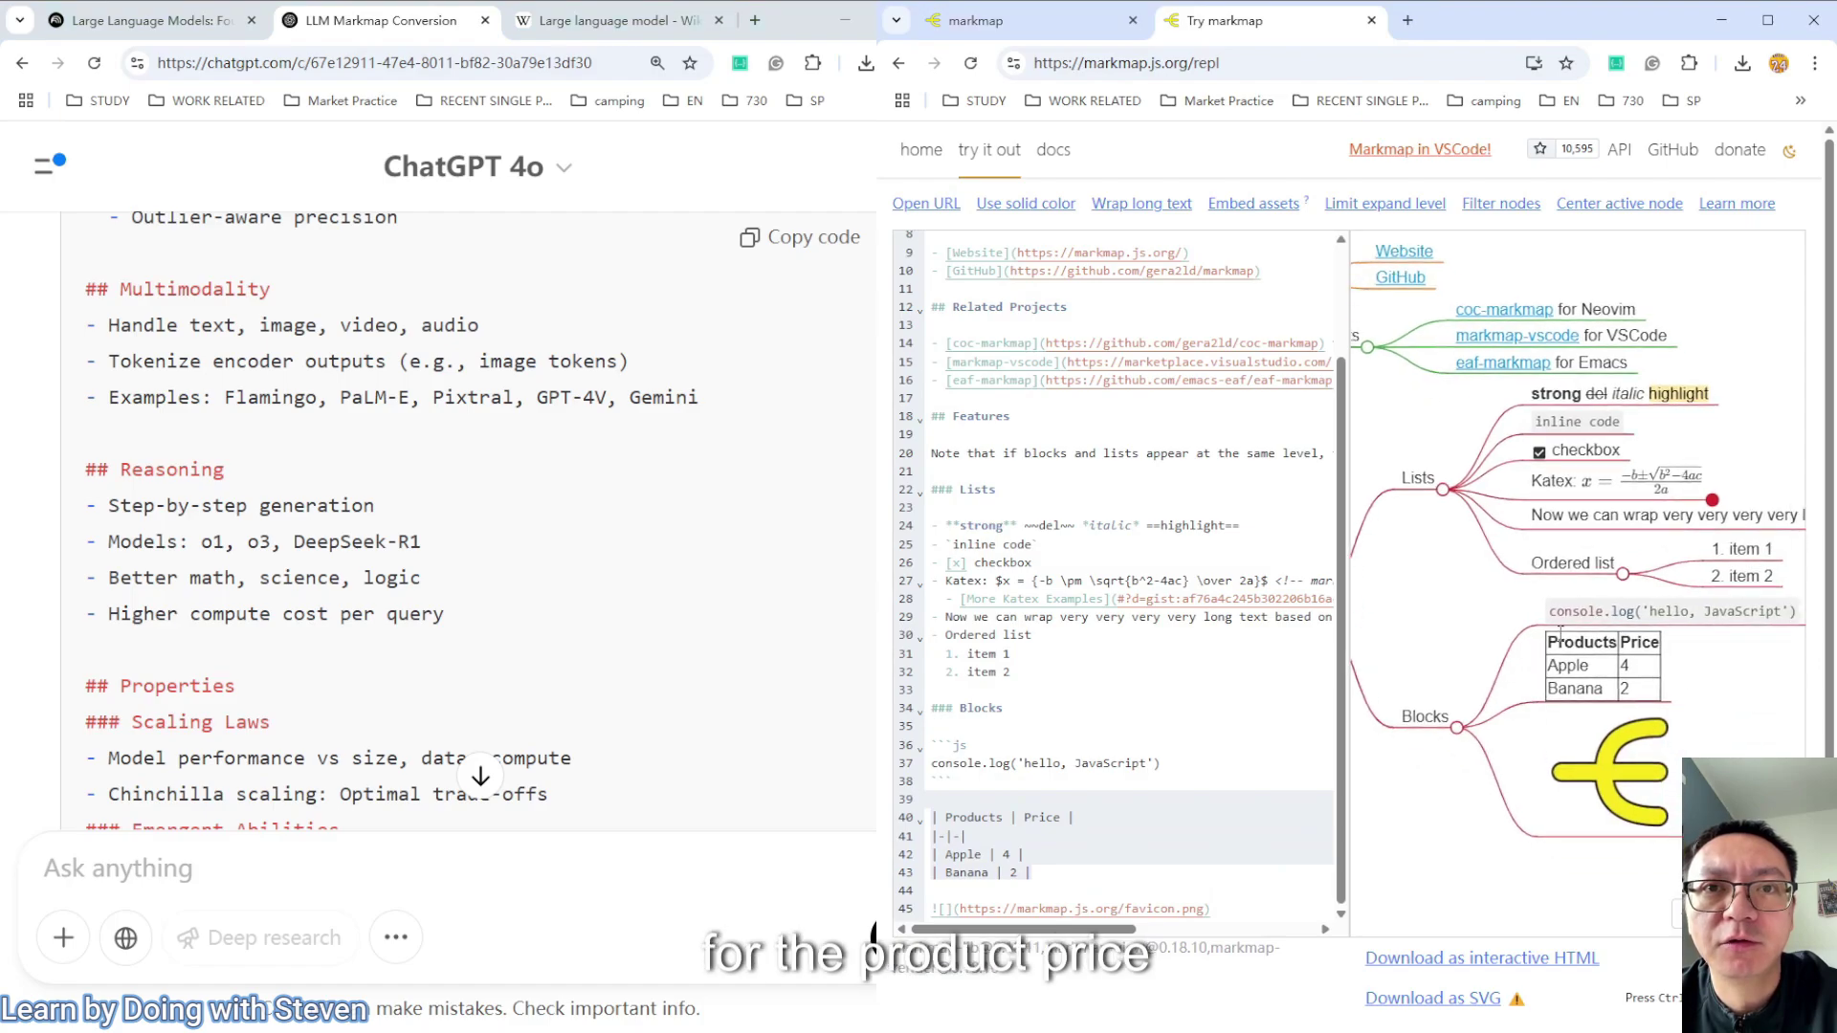
left_click_drag(1058, 874, 896, 817)
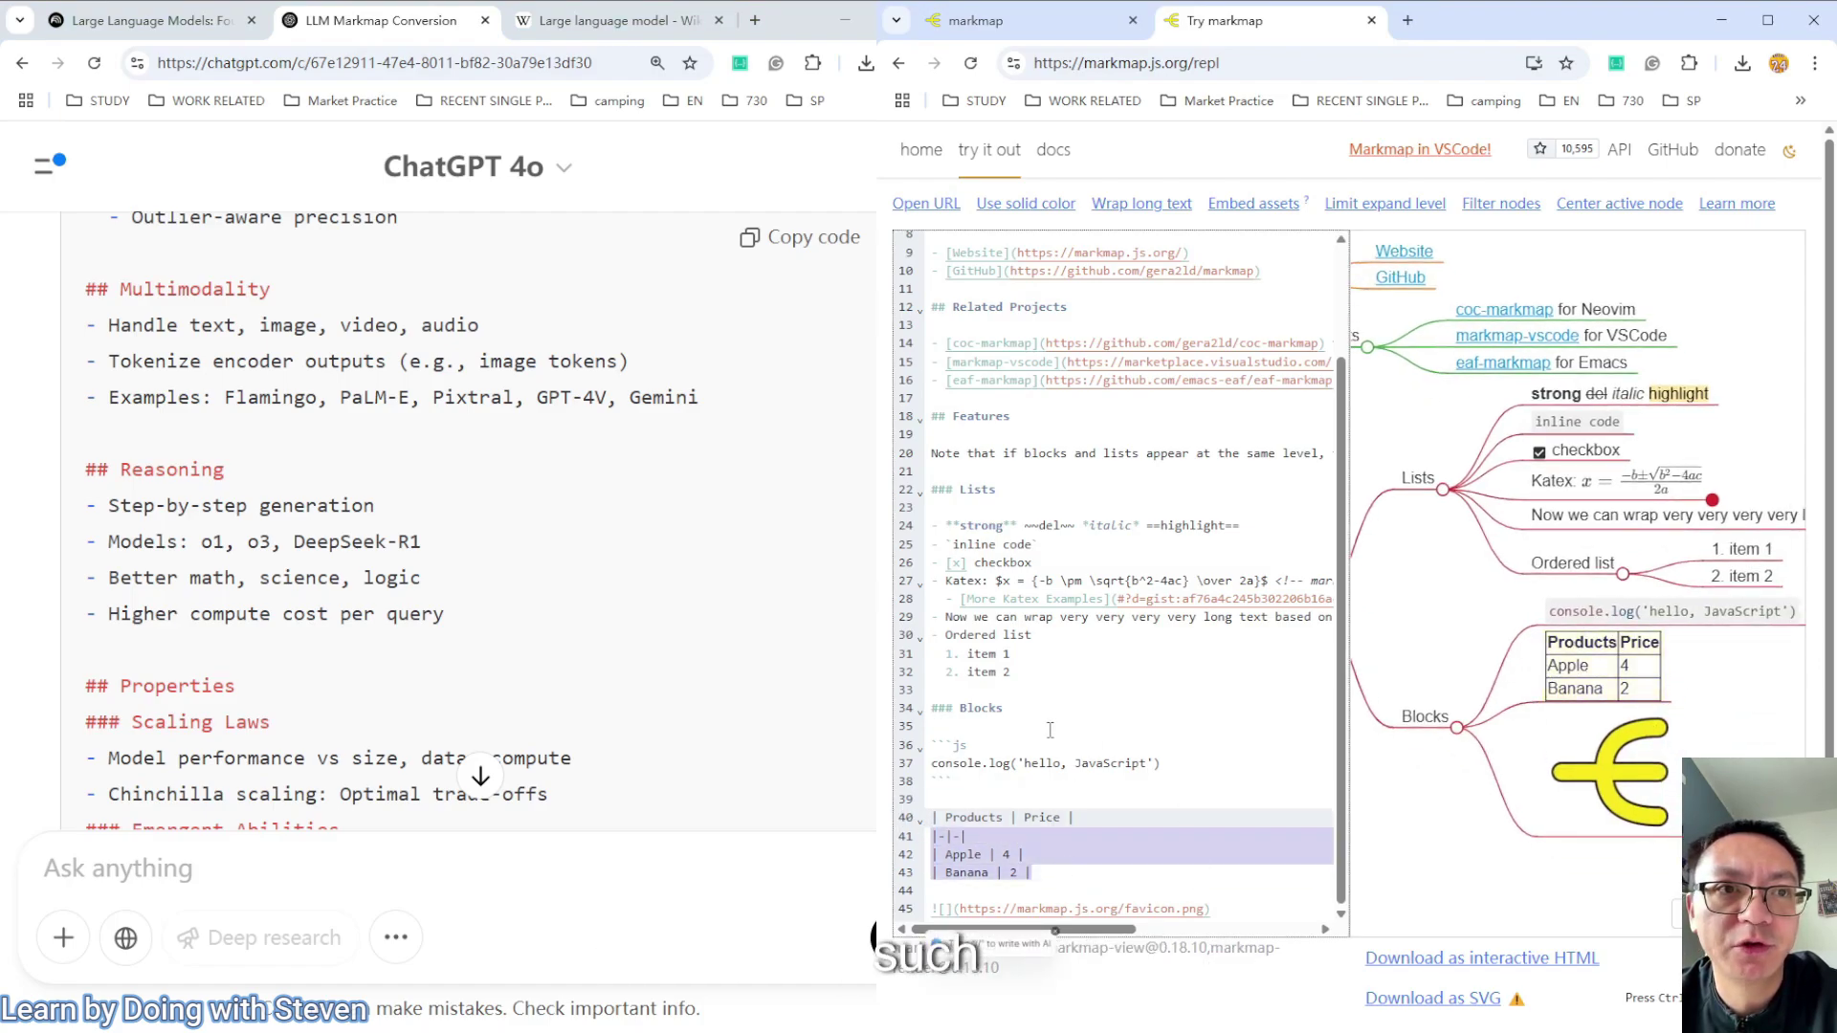
left_click(961, 801)
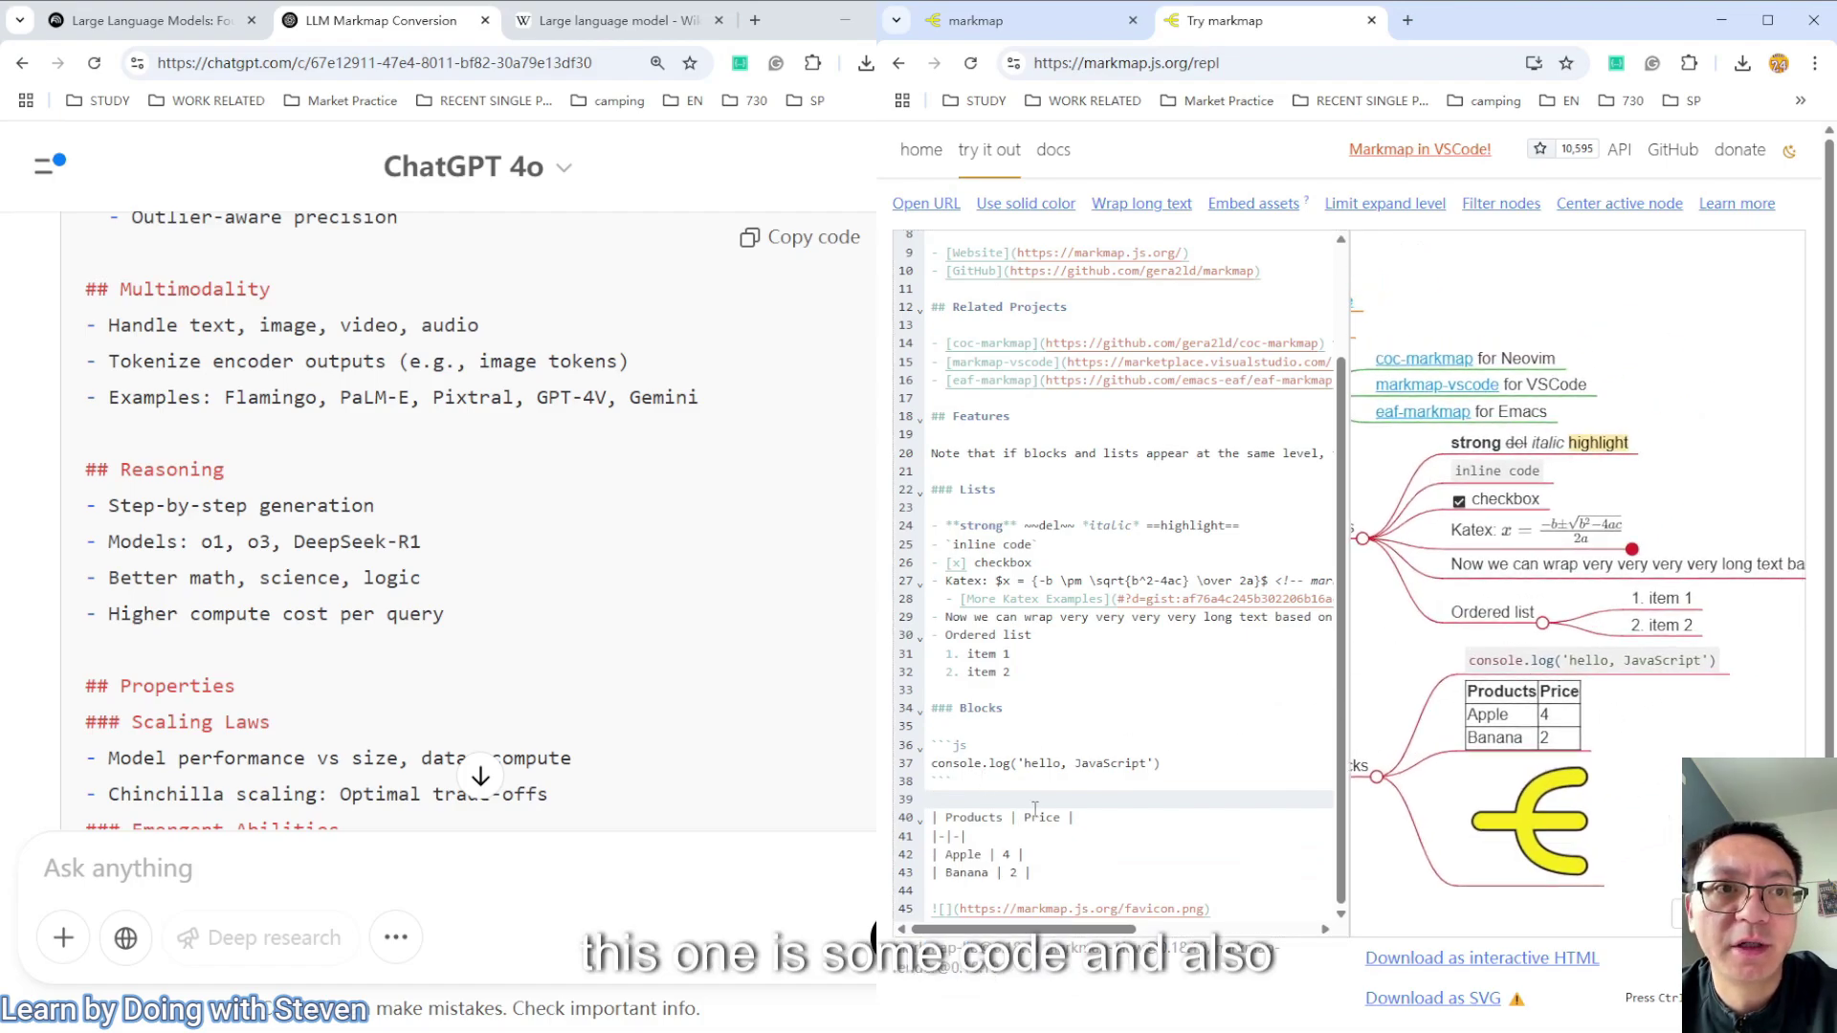
left_click(1165, 764)
Examine how the sample's Katex formula, checkbox and text formatting lines are rendered in the mind map
scroll(1106, 612, "down", 1)
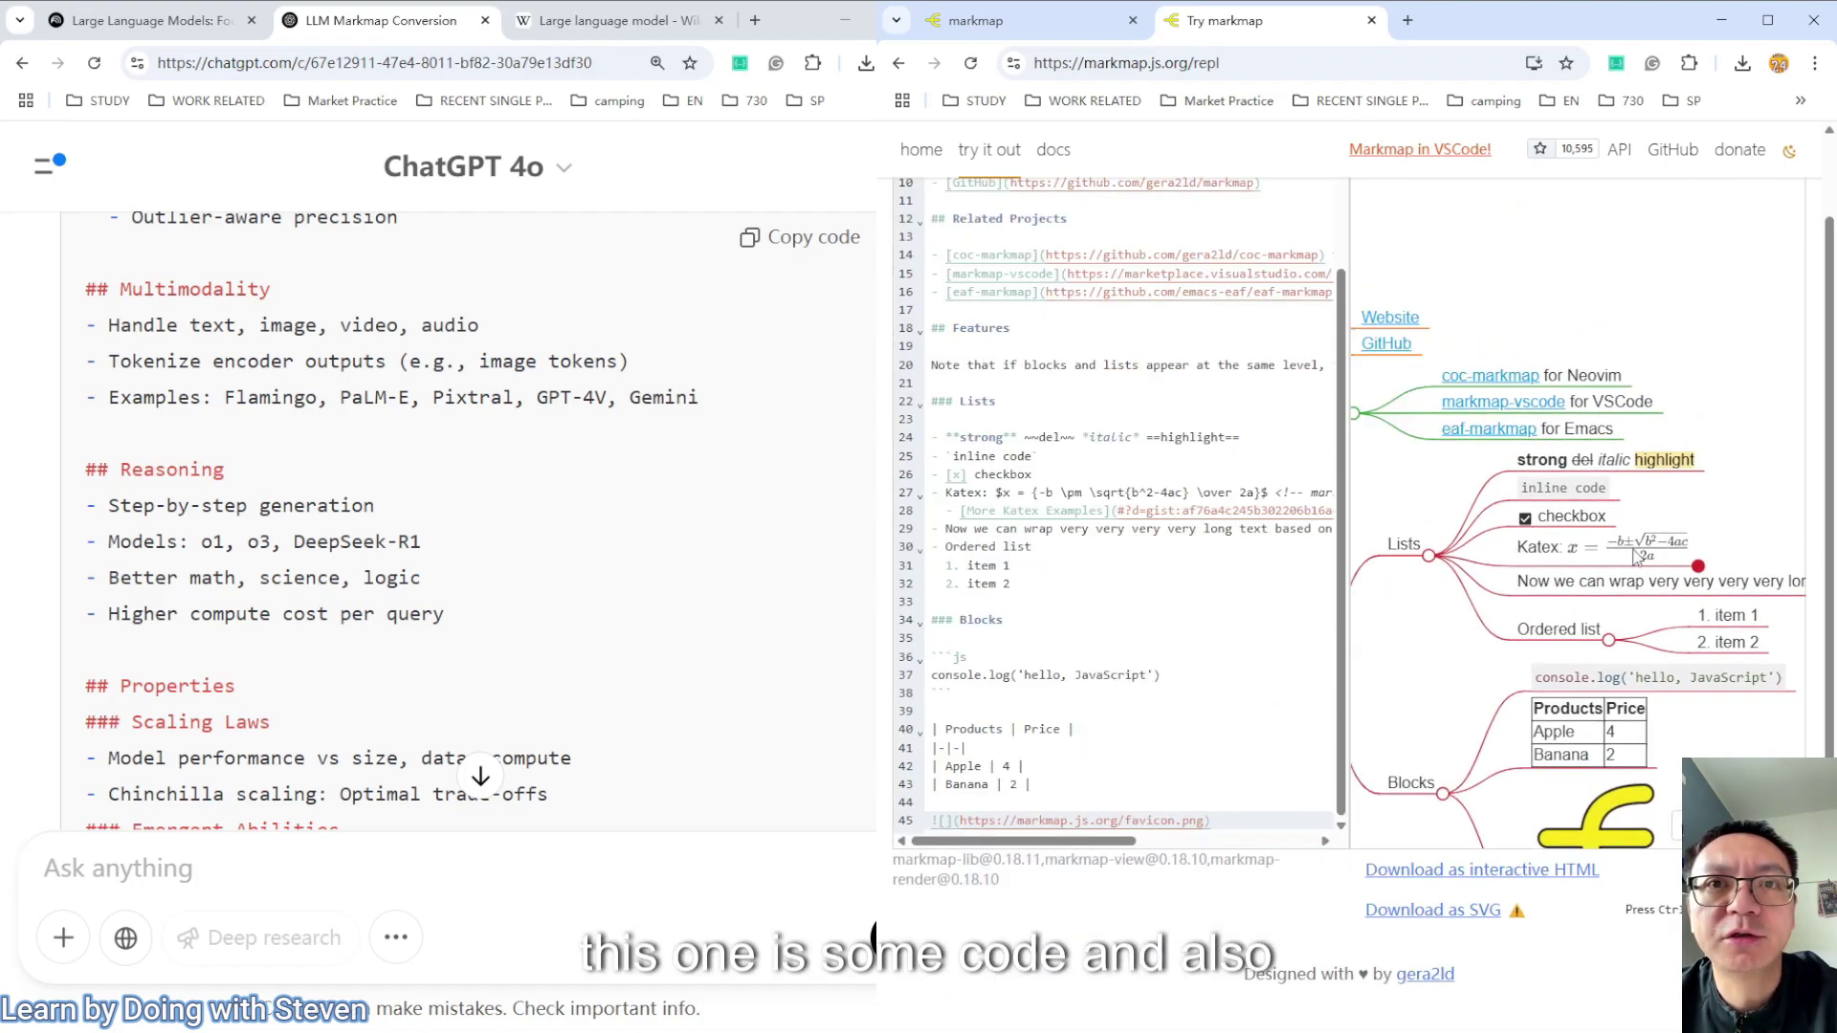
scroll(1106, 612, "up", 2)
left_click(1187, 575)
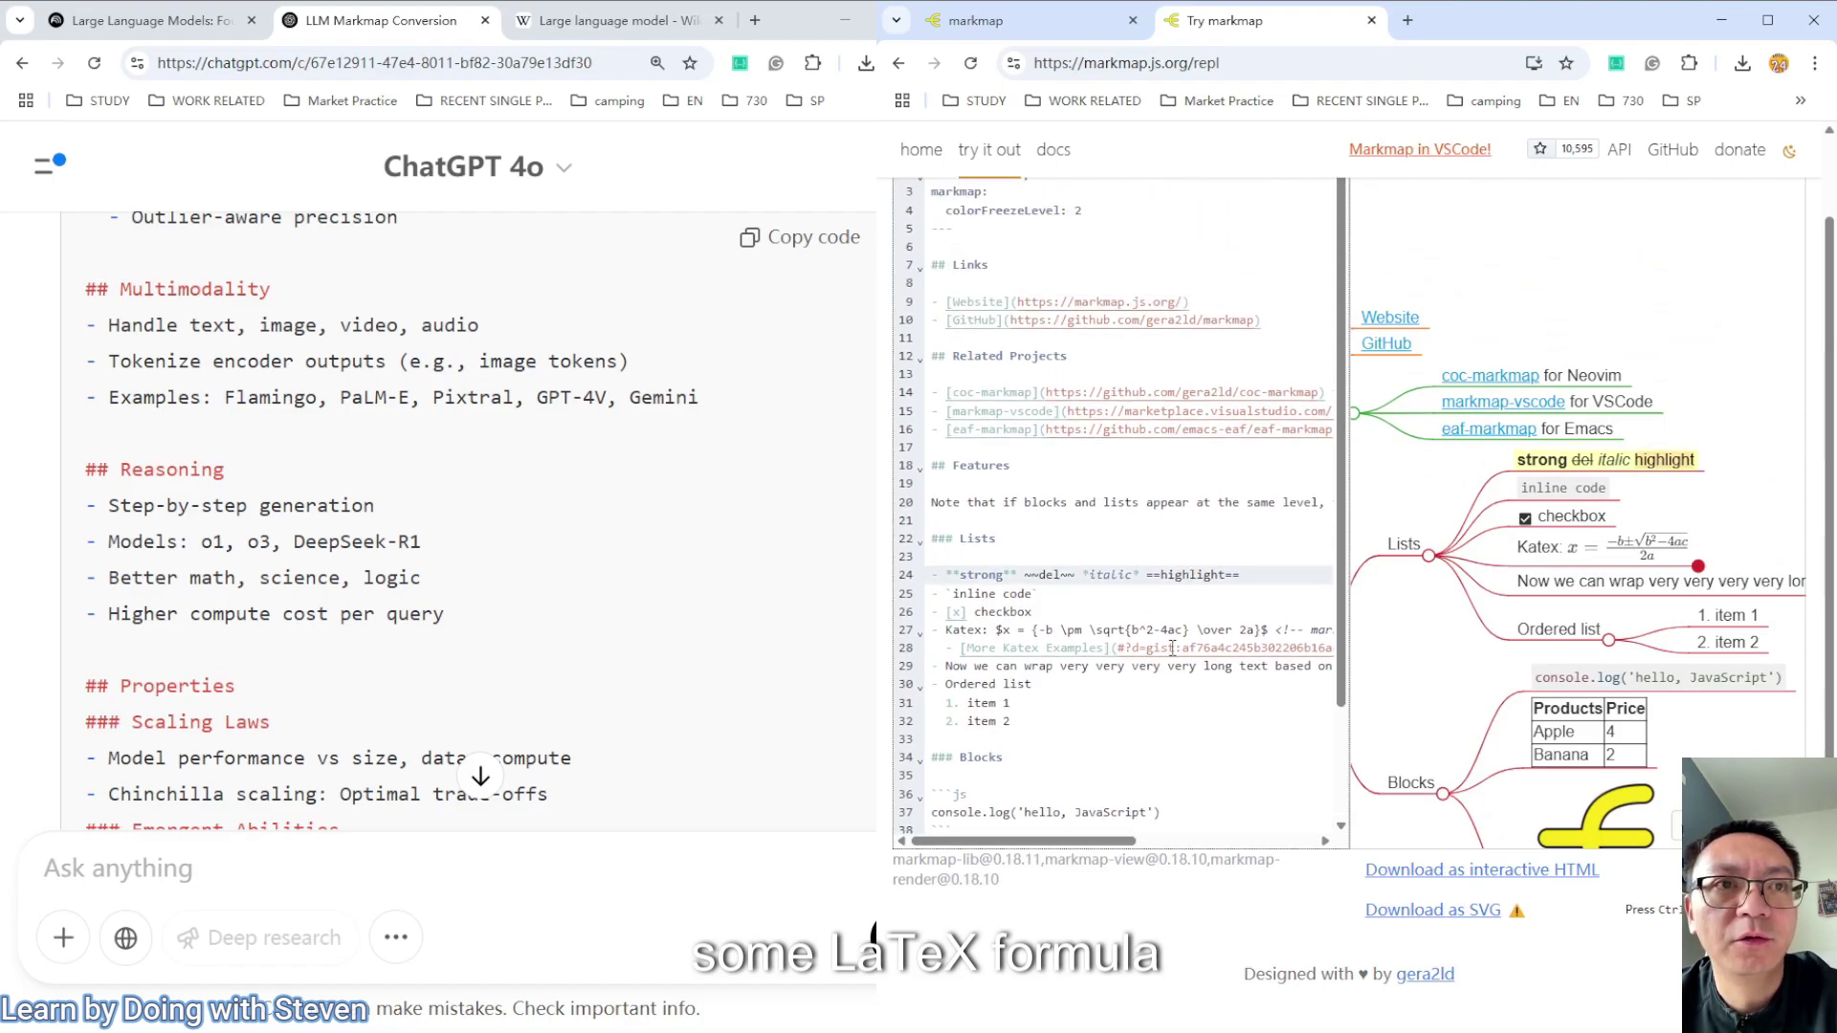
left_click(955, 632)
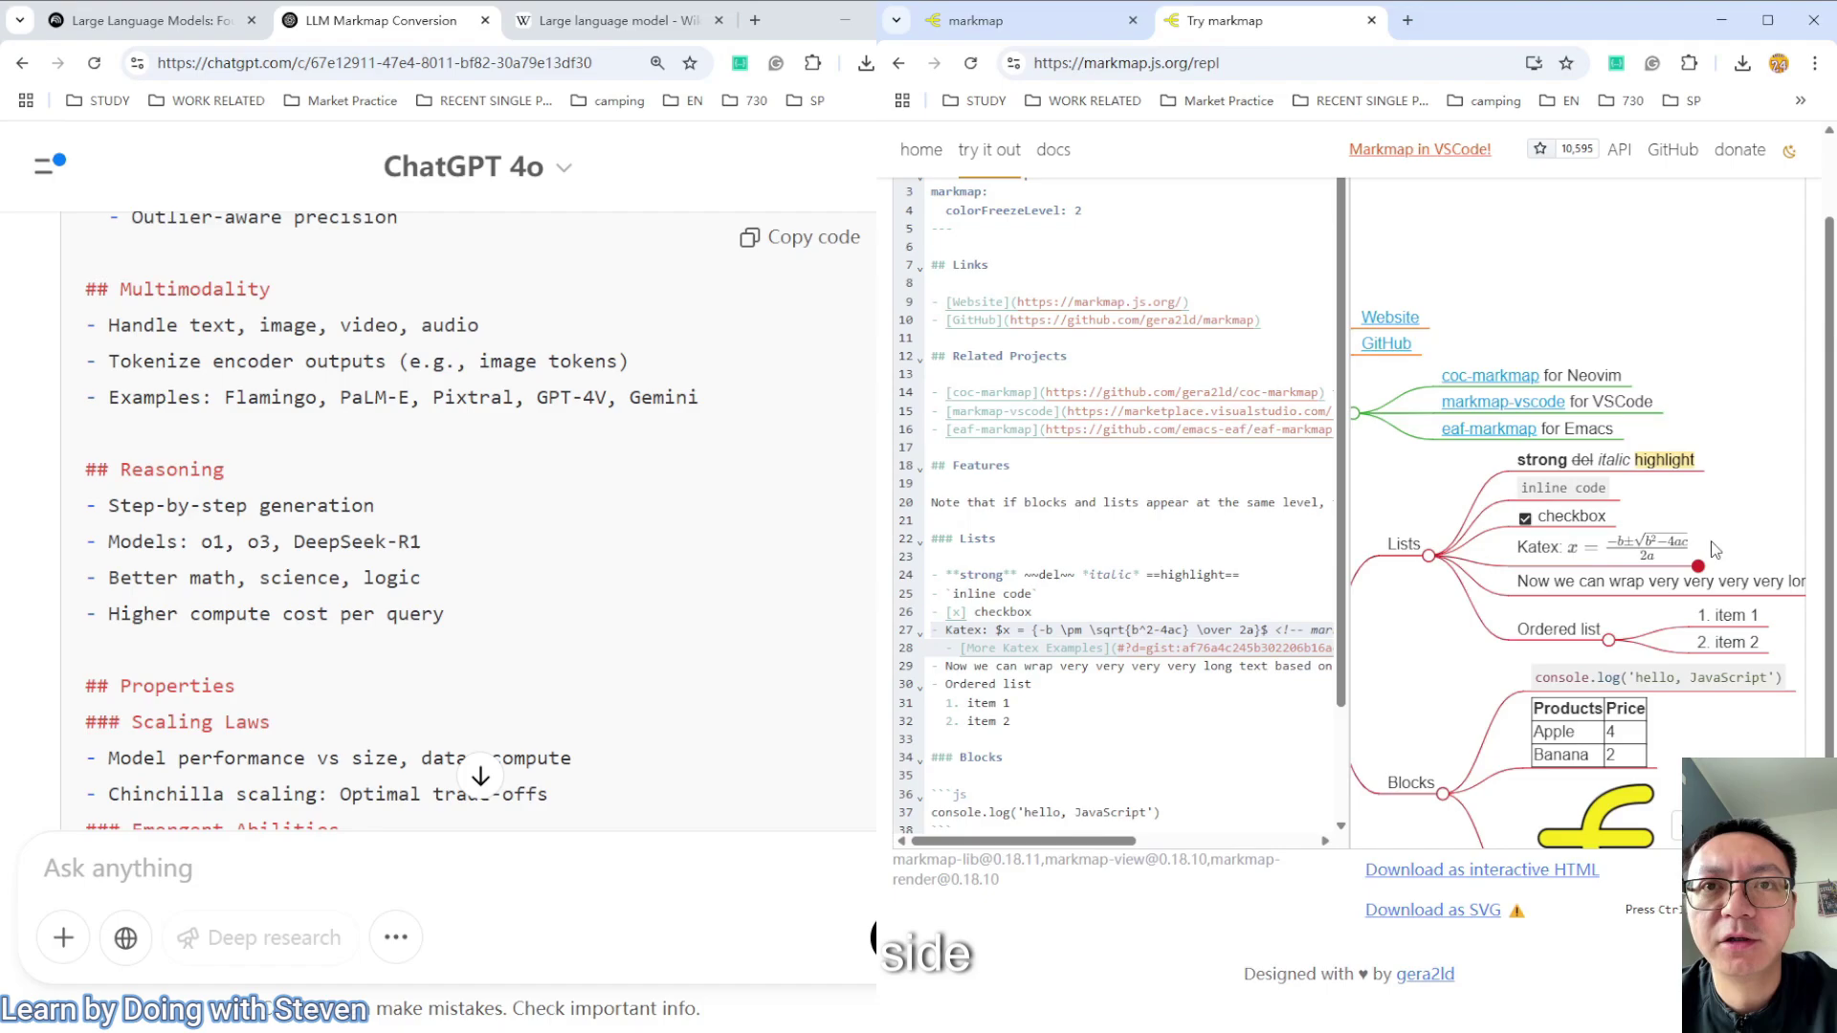
left_click_drag(1465, 499, 1532, 552)
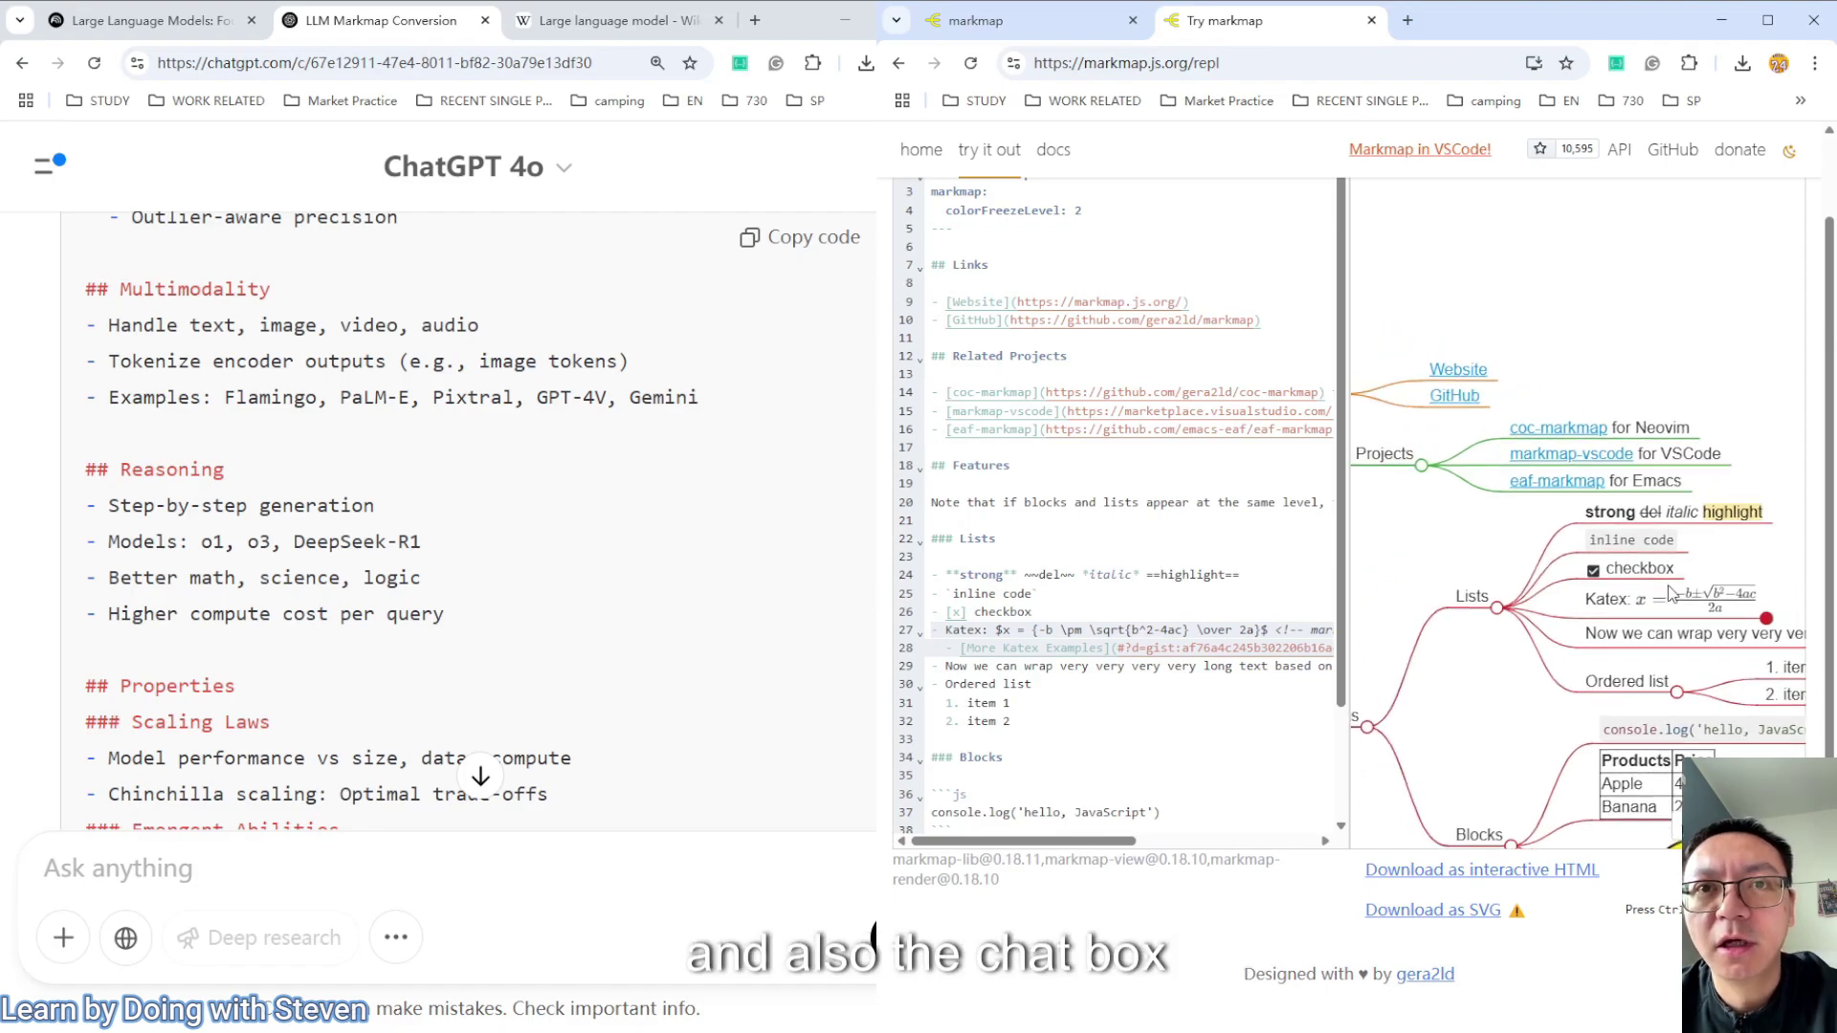
left_click(1596, 577)
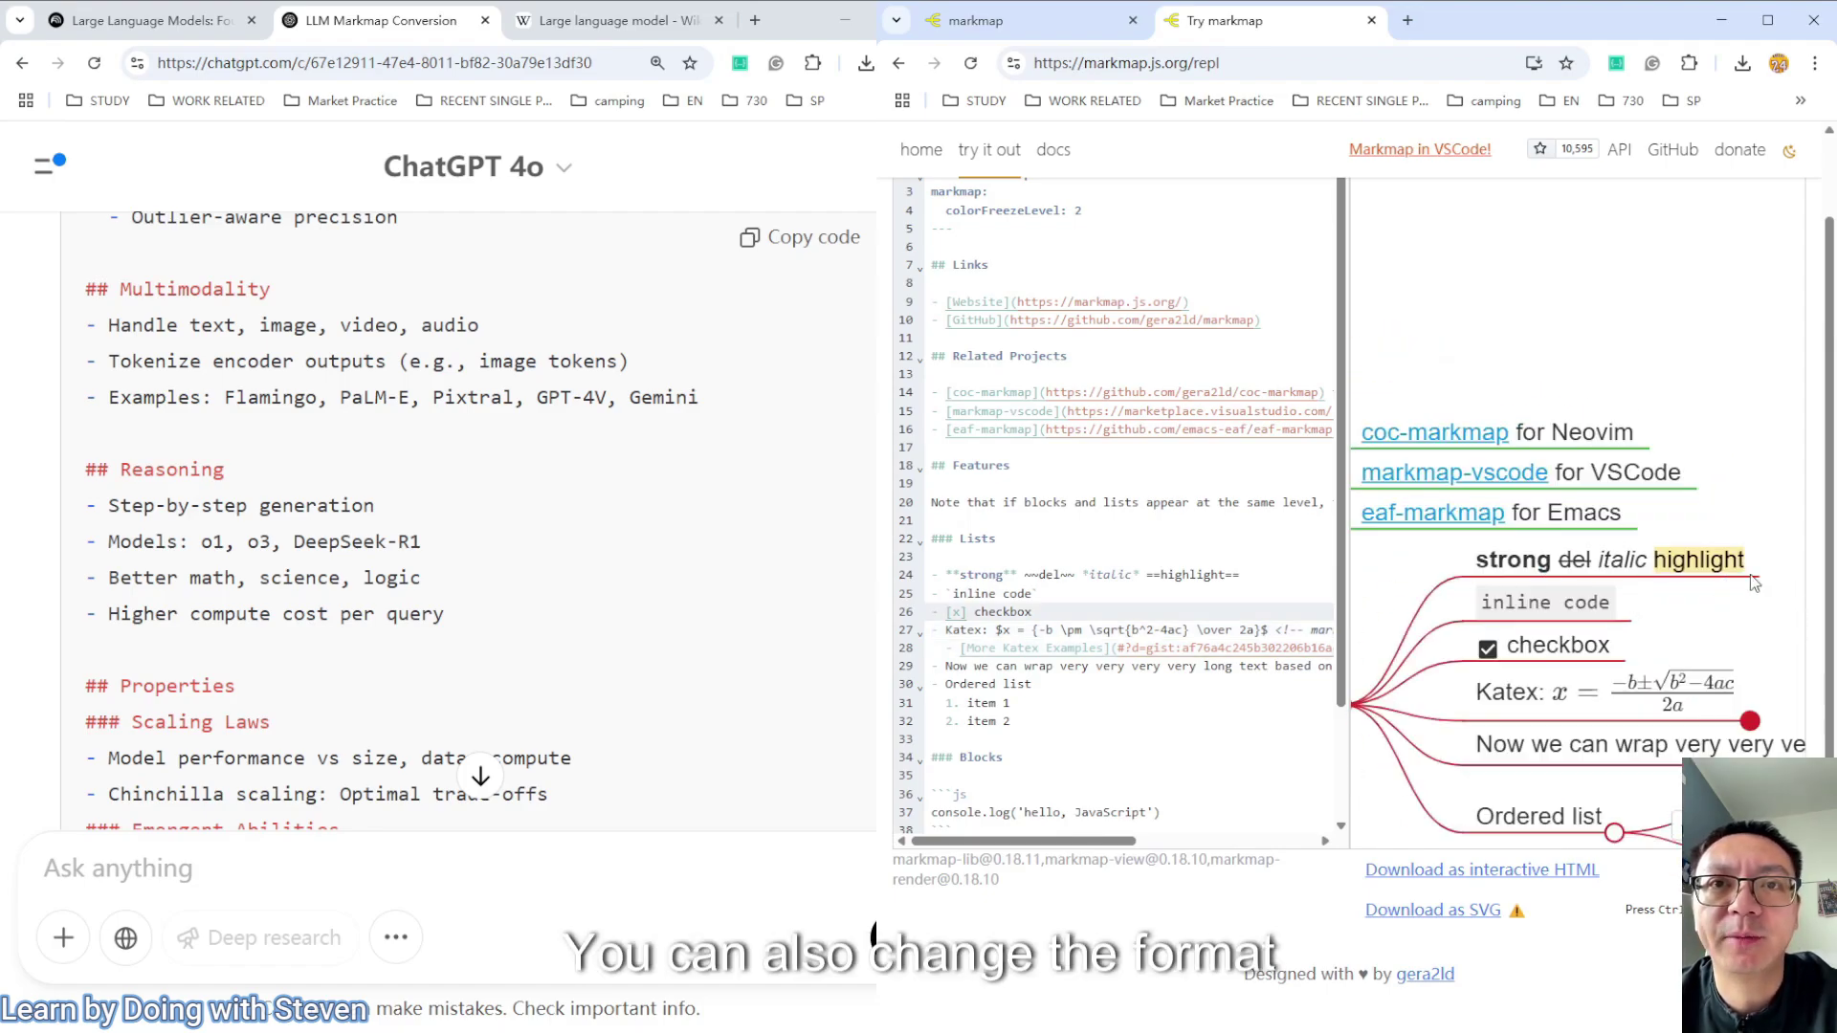
Look over the whole sample mind map and wrap its long text to a maximum width of 300
scroll(1426, 580, "down", 3)
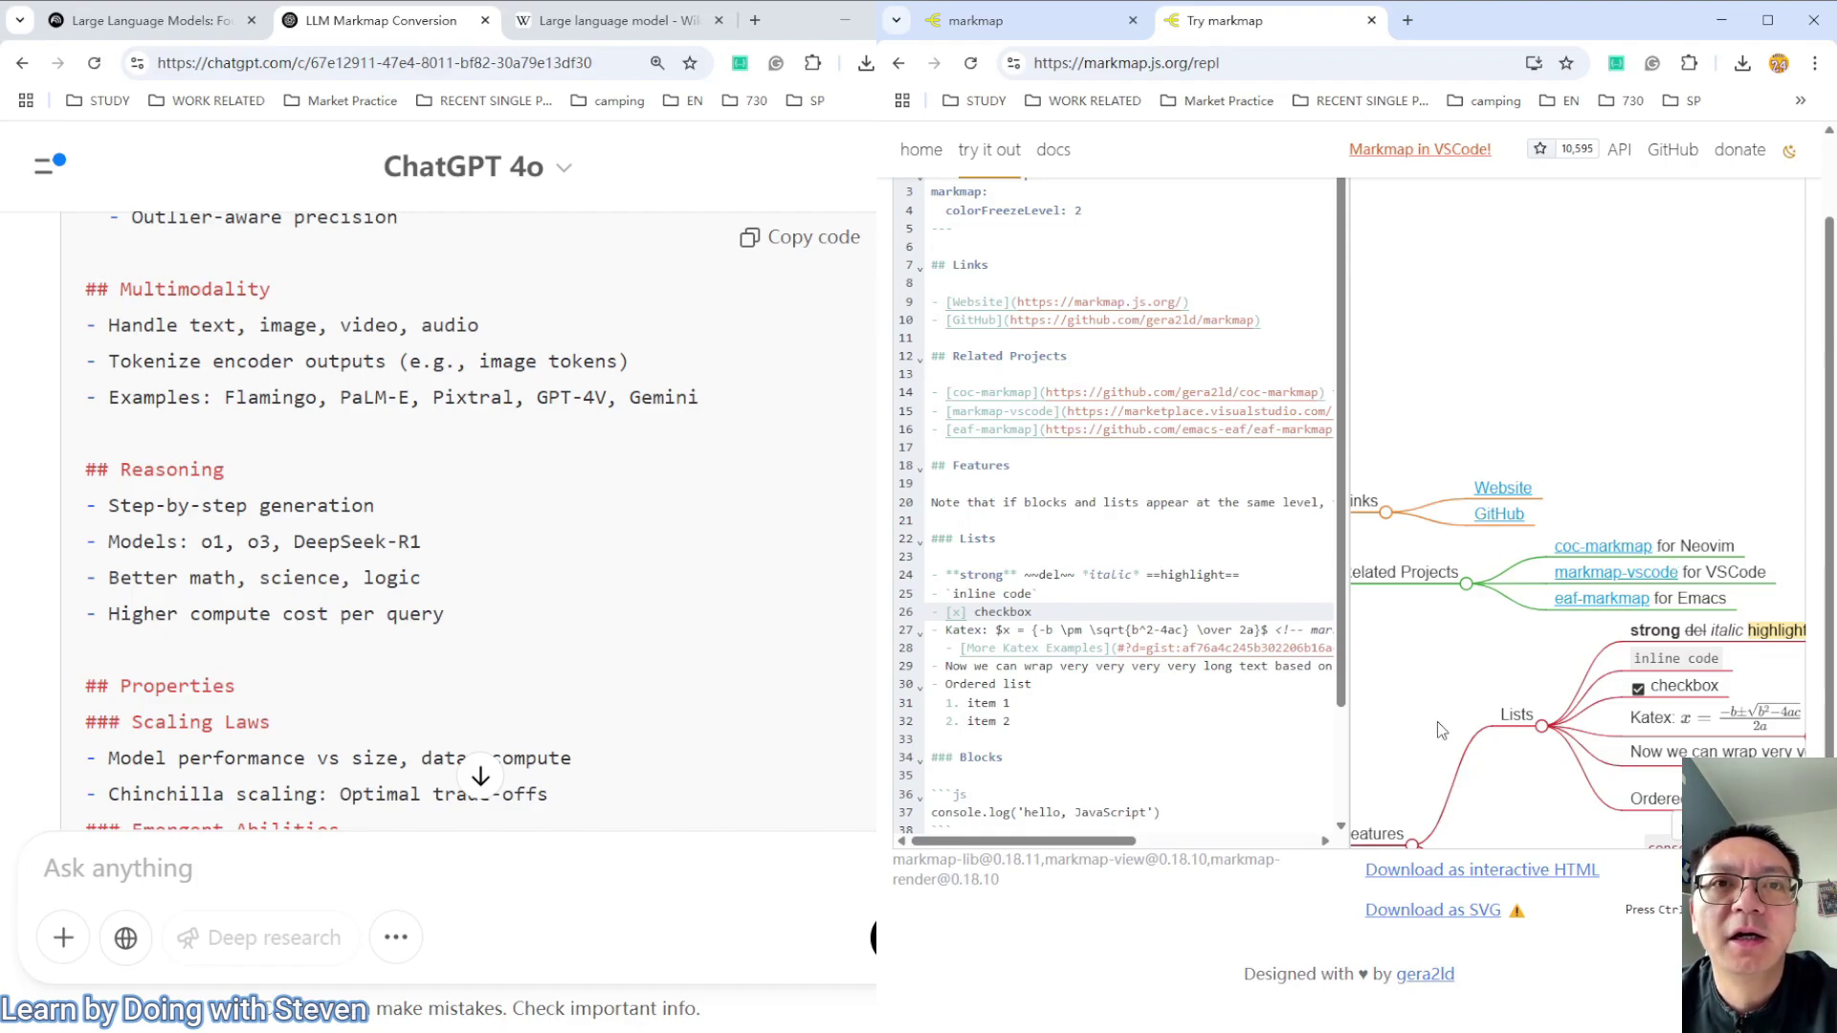
left_click_drag(1437, 722, 1515, 610)
scroll(1516, 611, "down", 5)
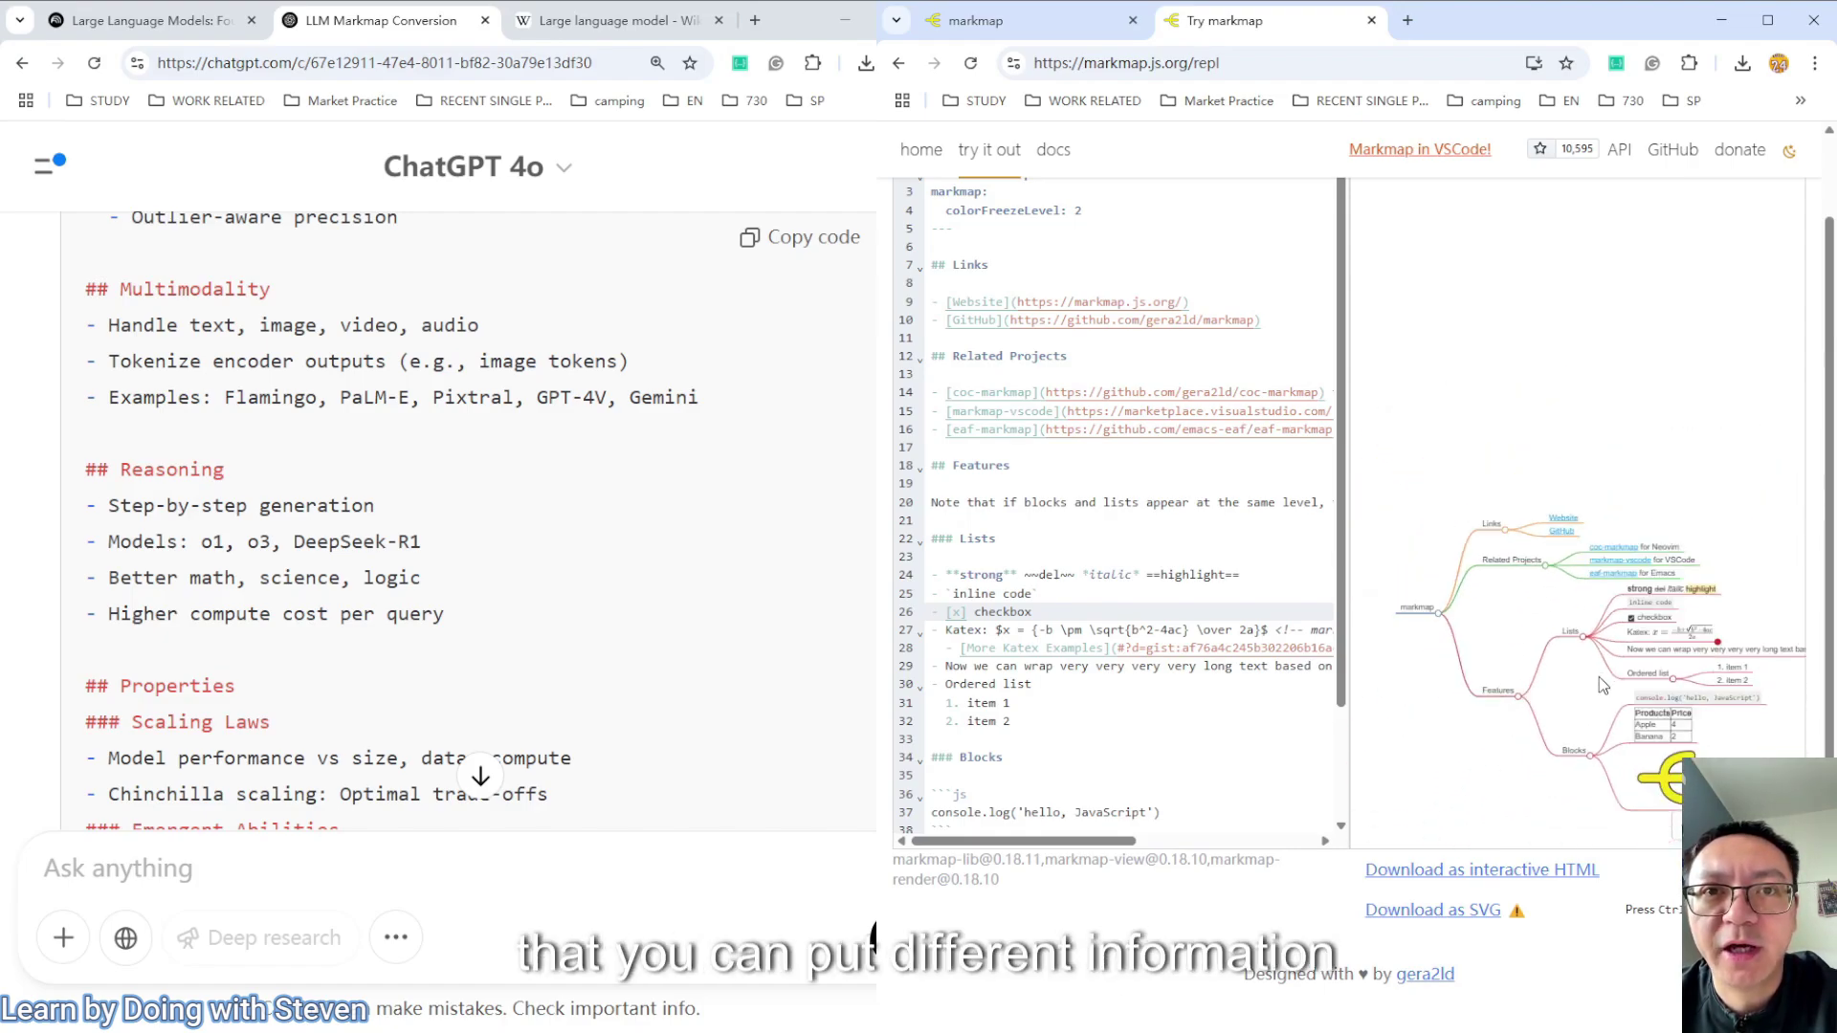
scroll(1598, 675, "up", 1)
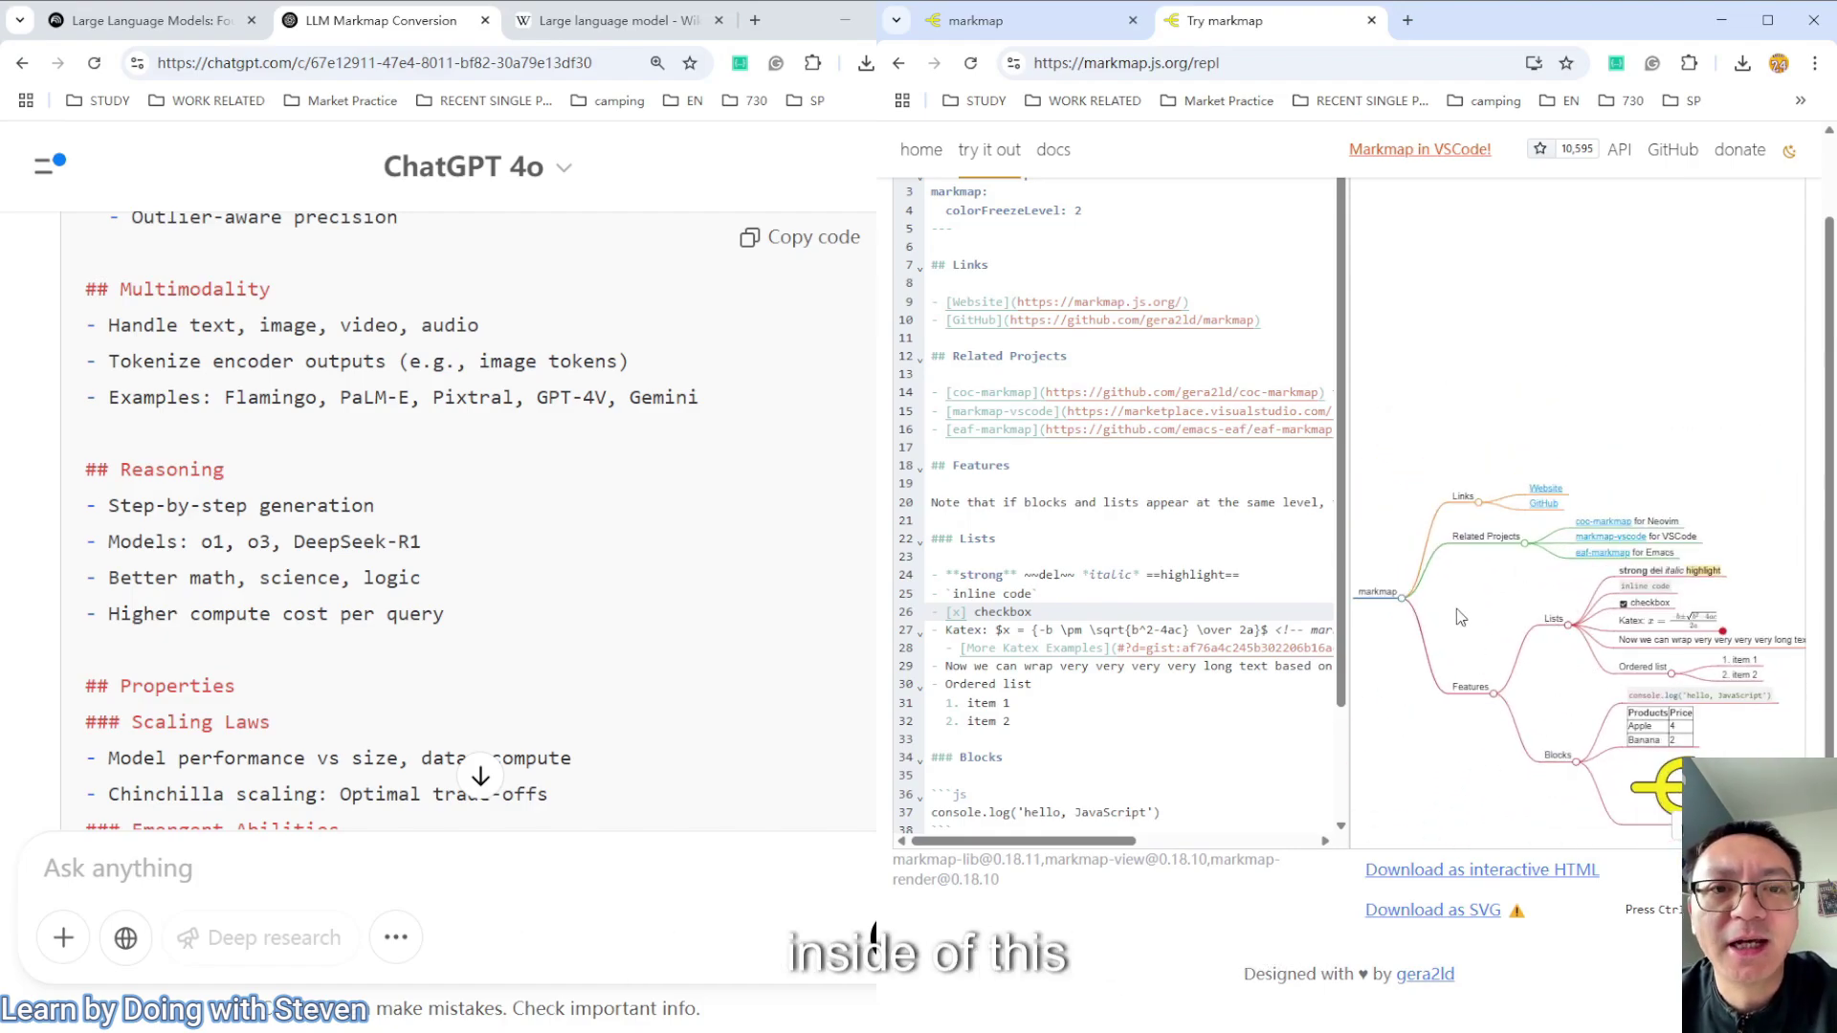
scroll(1181, 185, "up", 2)
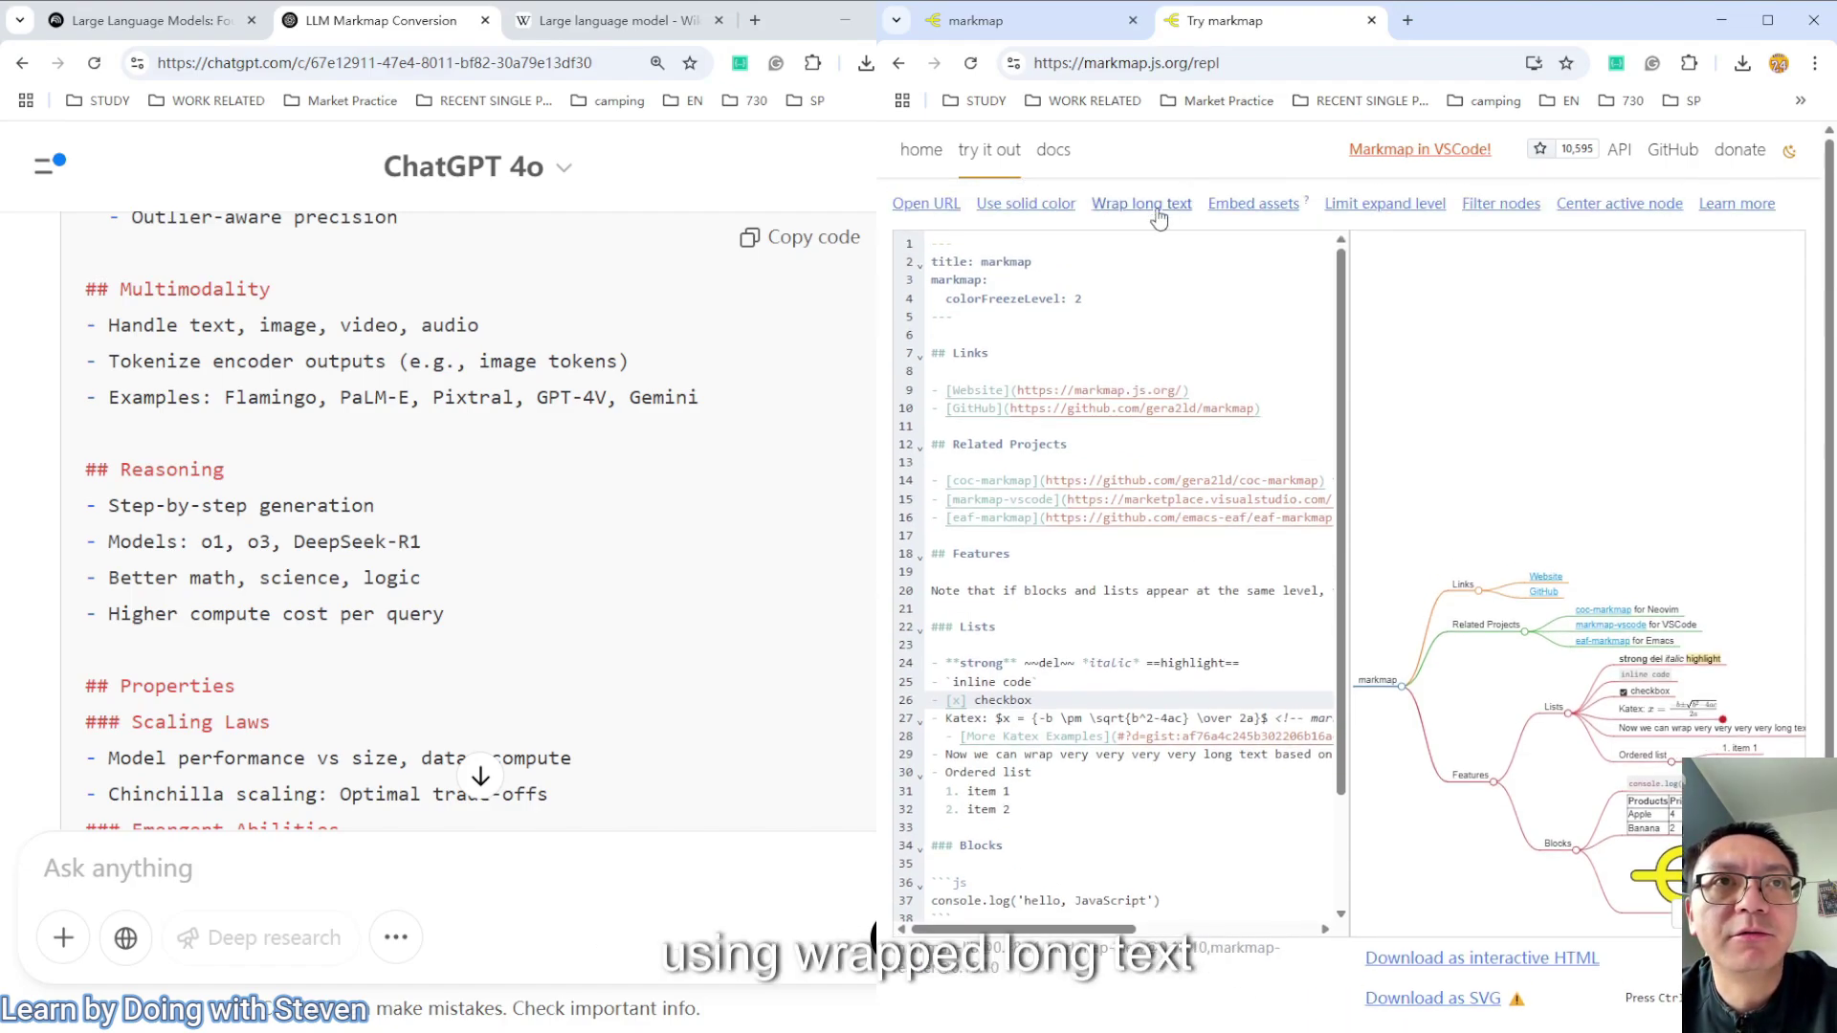
left_click(1155, 213)
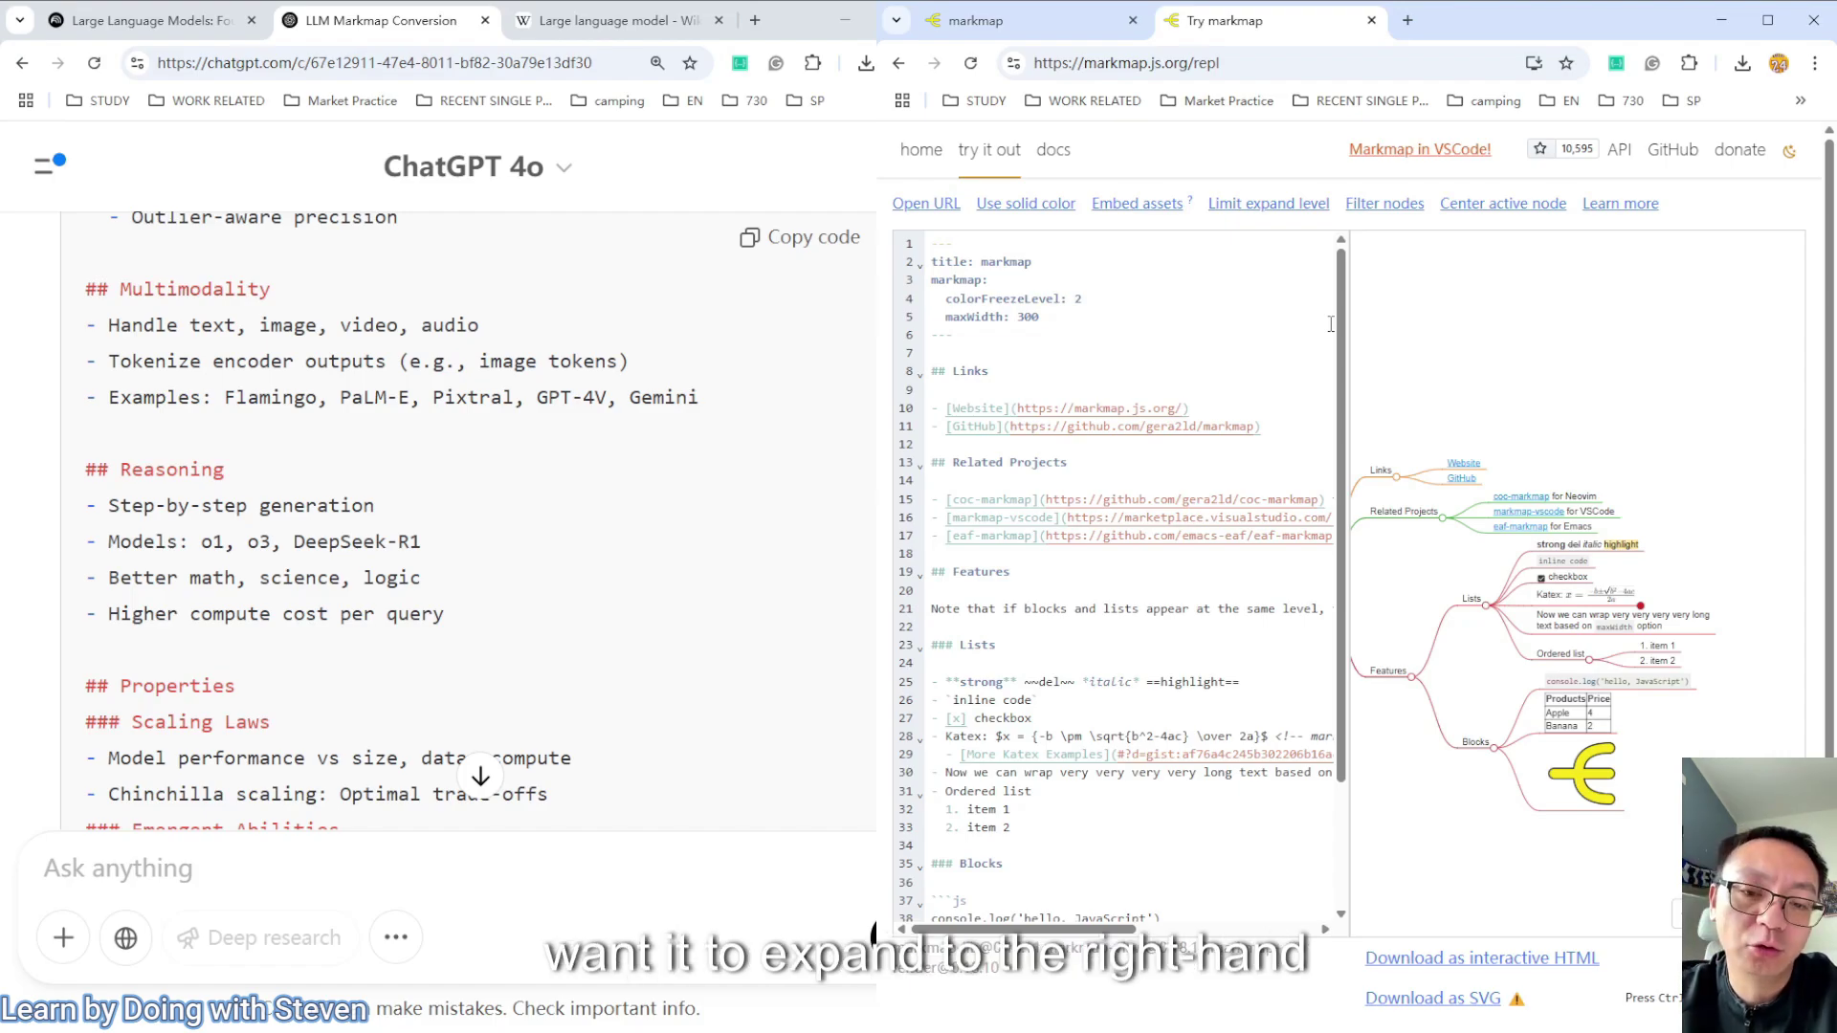
Replace all of the sample Markdown in the markmap editor with the code generated by ChatGPT
left_click(480, 777)
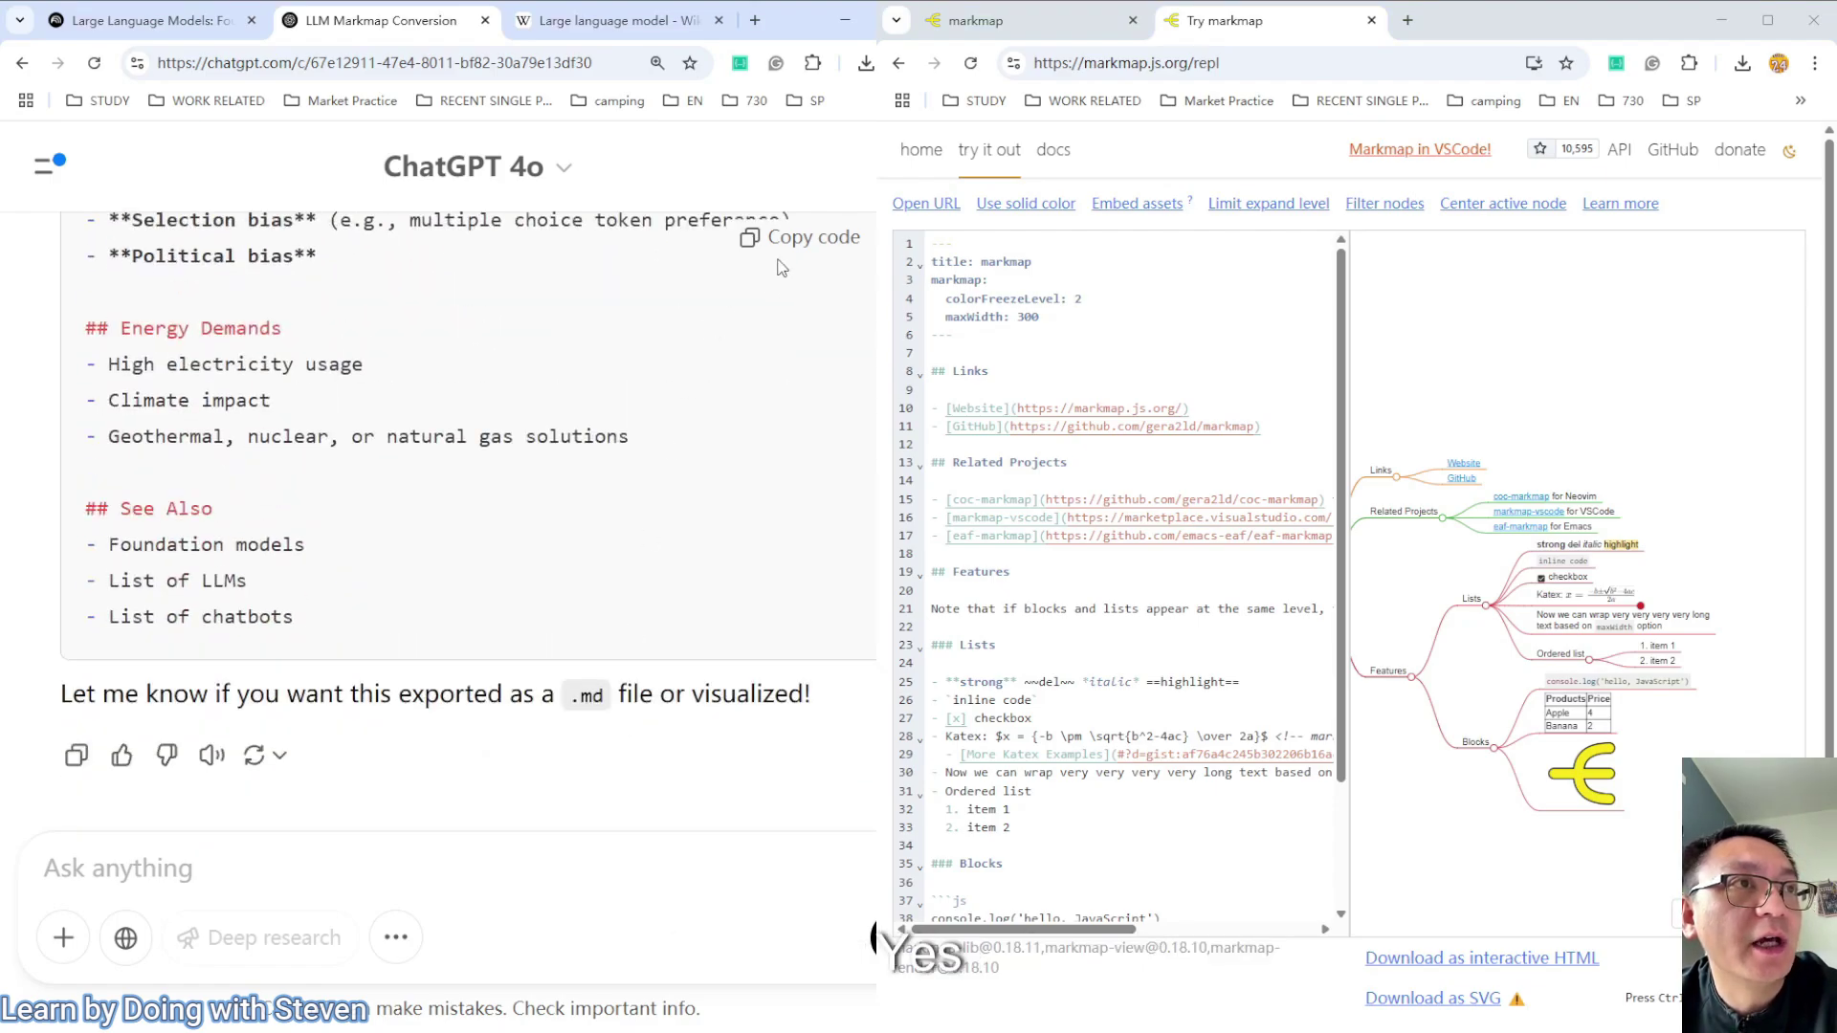
left_click(802, 238)
left_click(1085, 360)
key("ctrl+a")
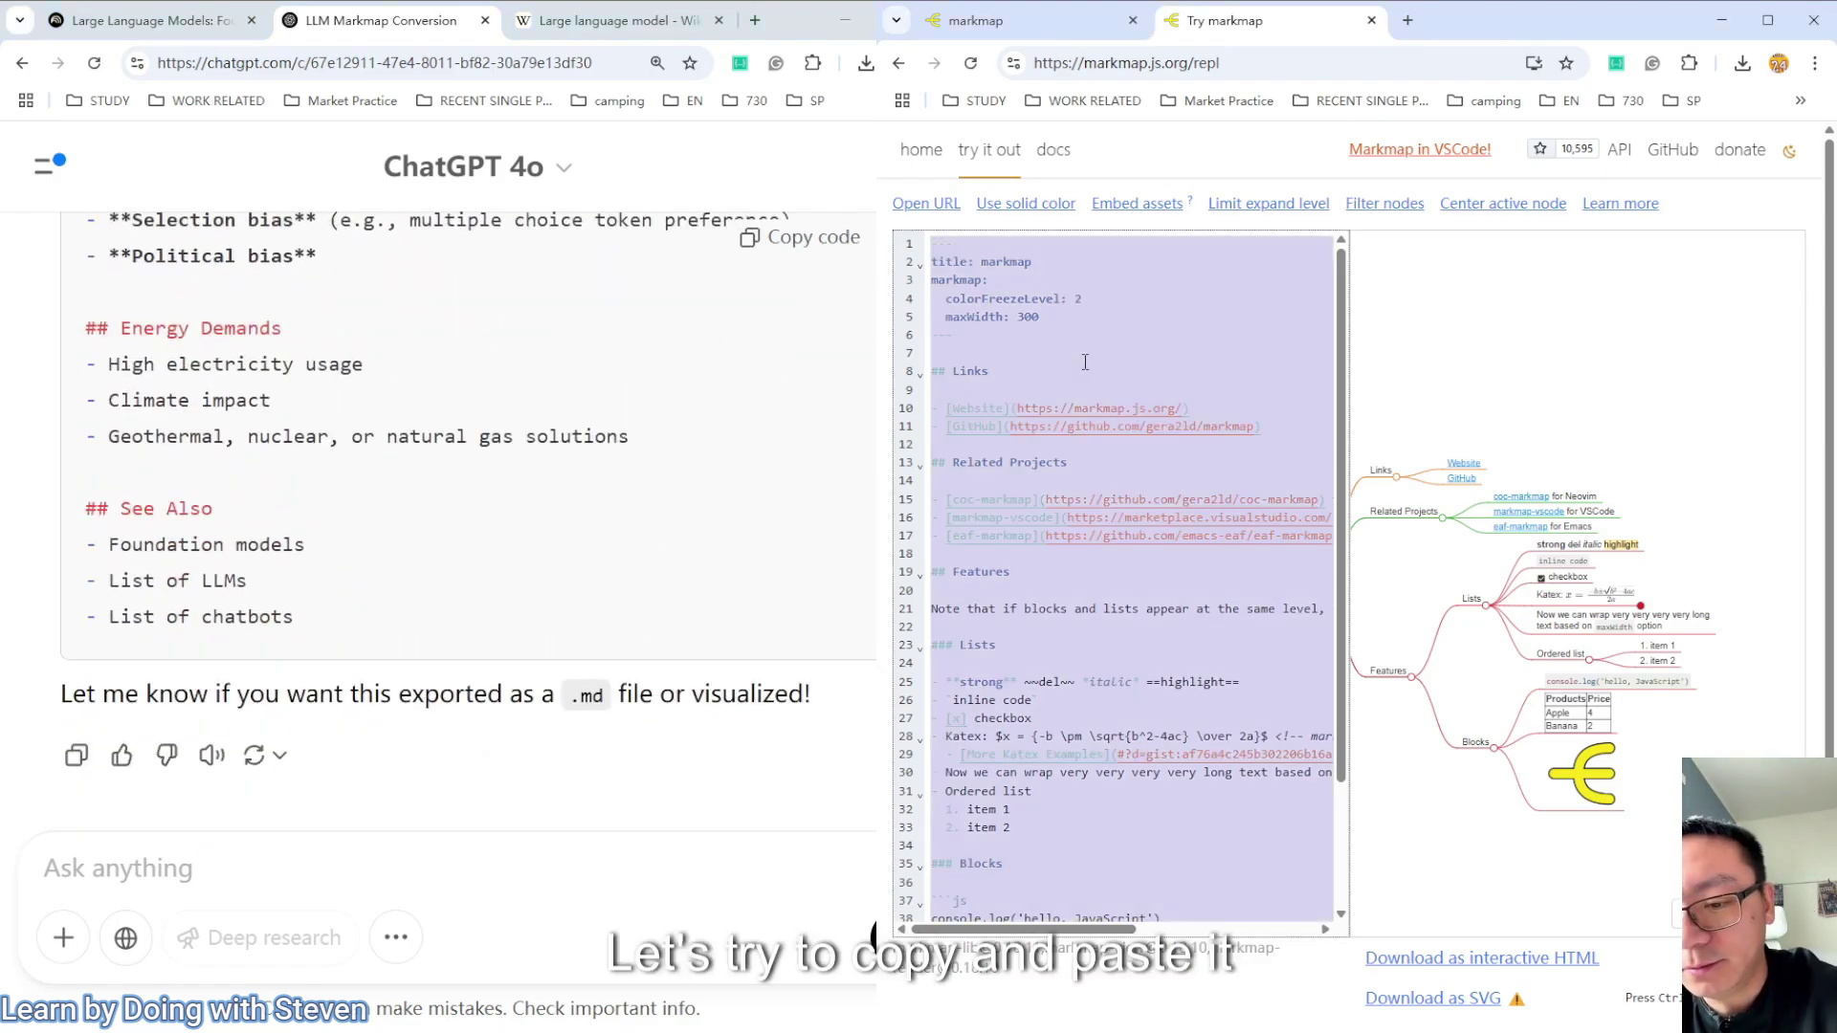
key("ctrl+v")
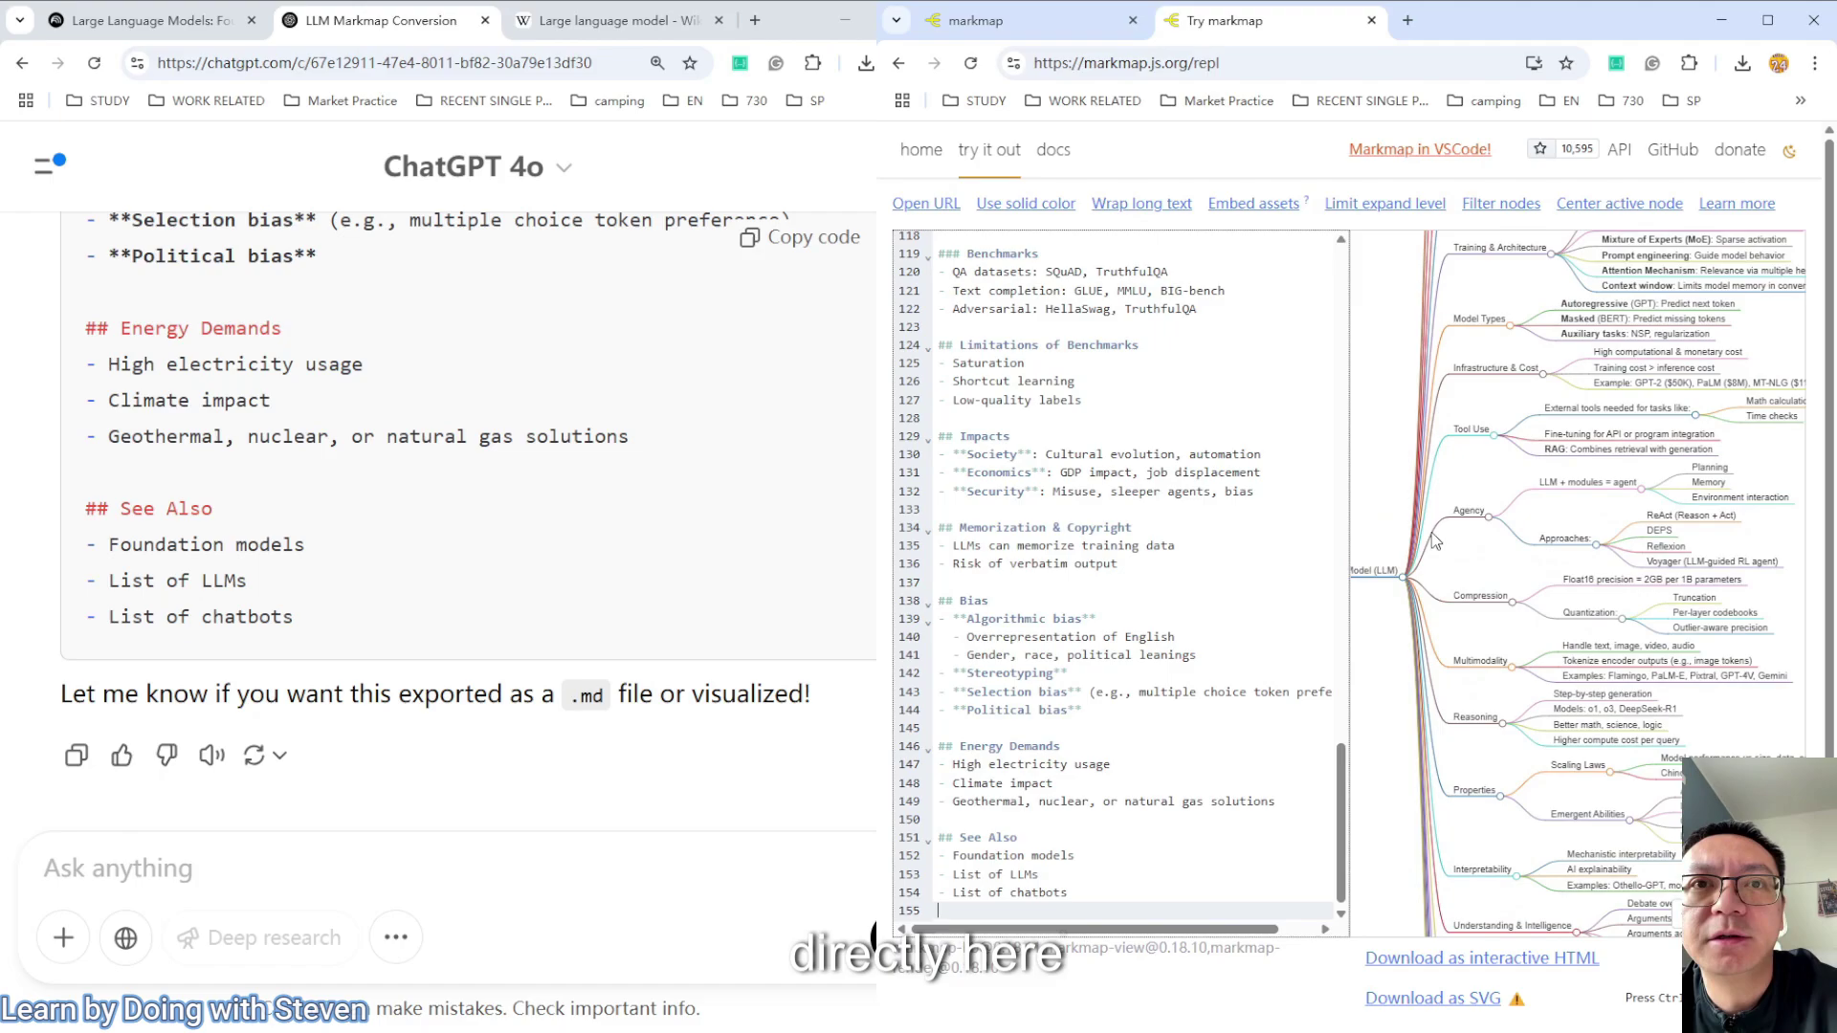
Review the complete Large Language Model mind map and read its Markdown outline from Definition through See Also
scroll(1416, 514, "down", 5)
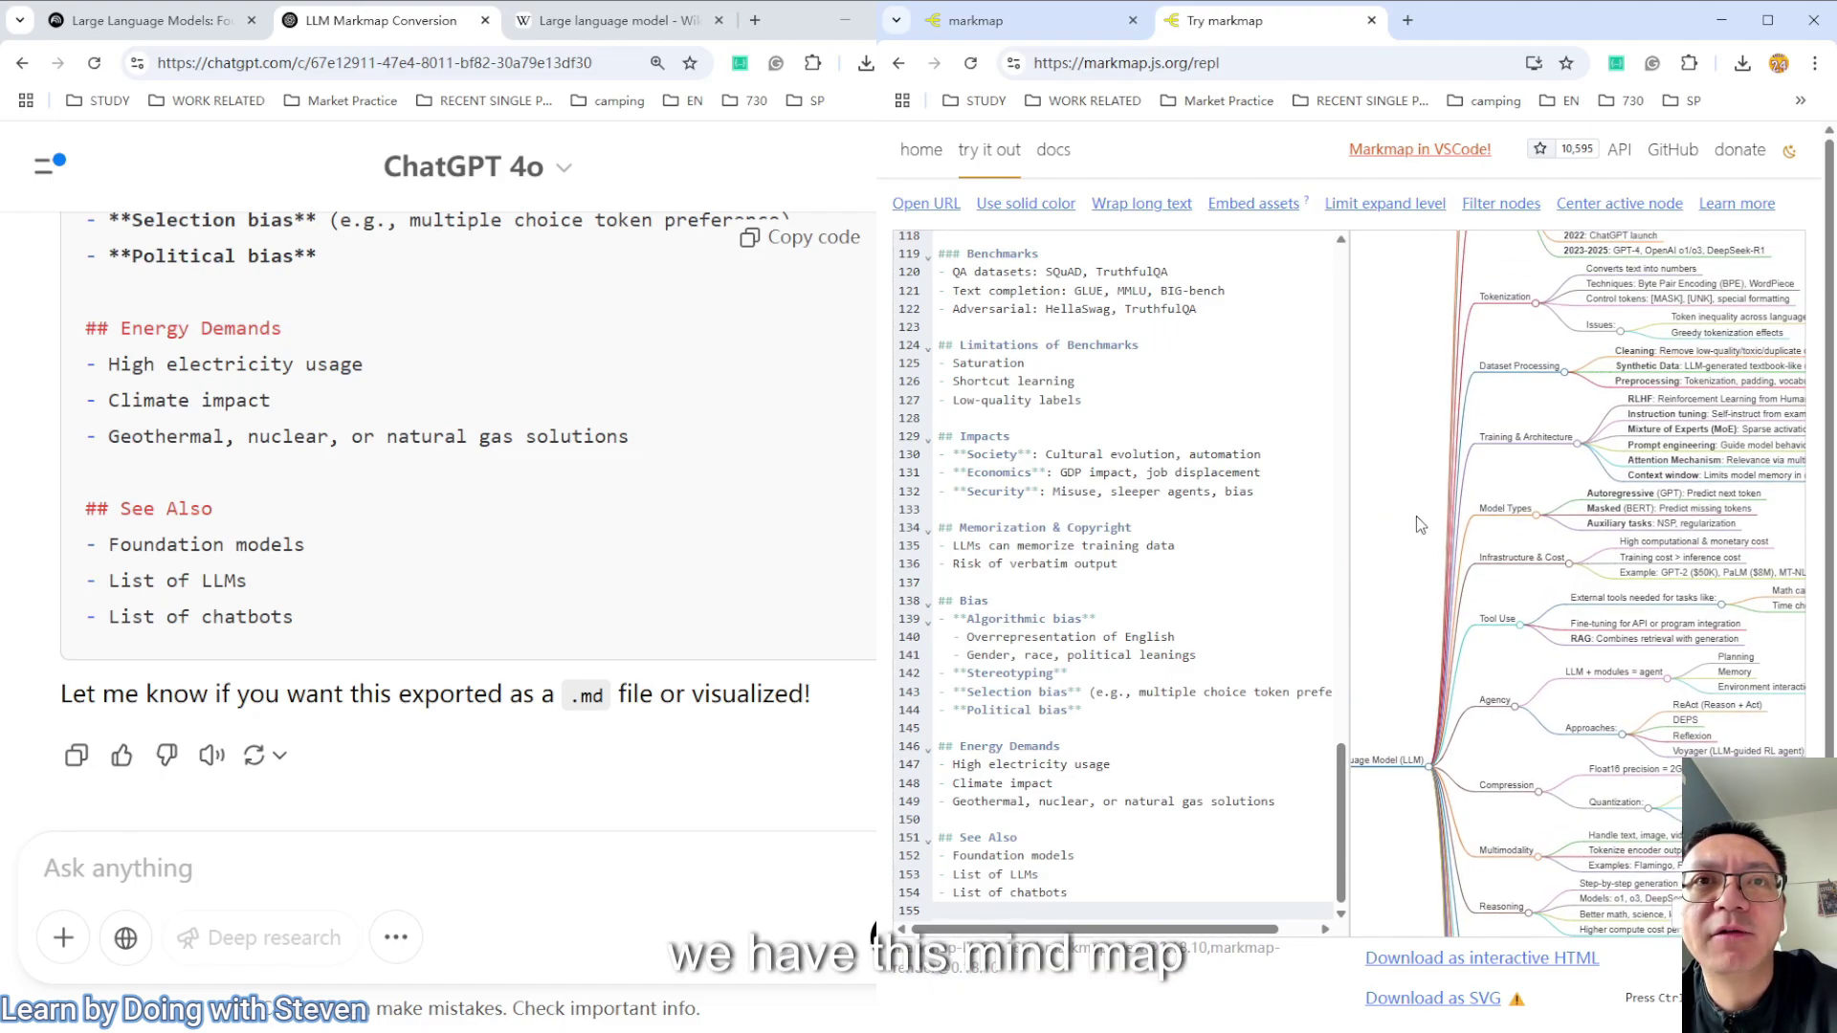
scroll(1166, 401, "up", 20)
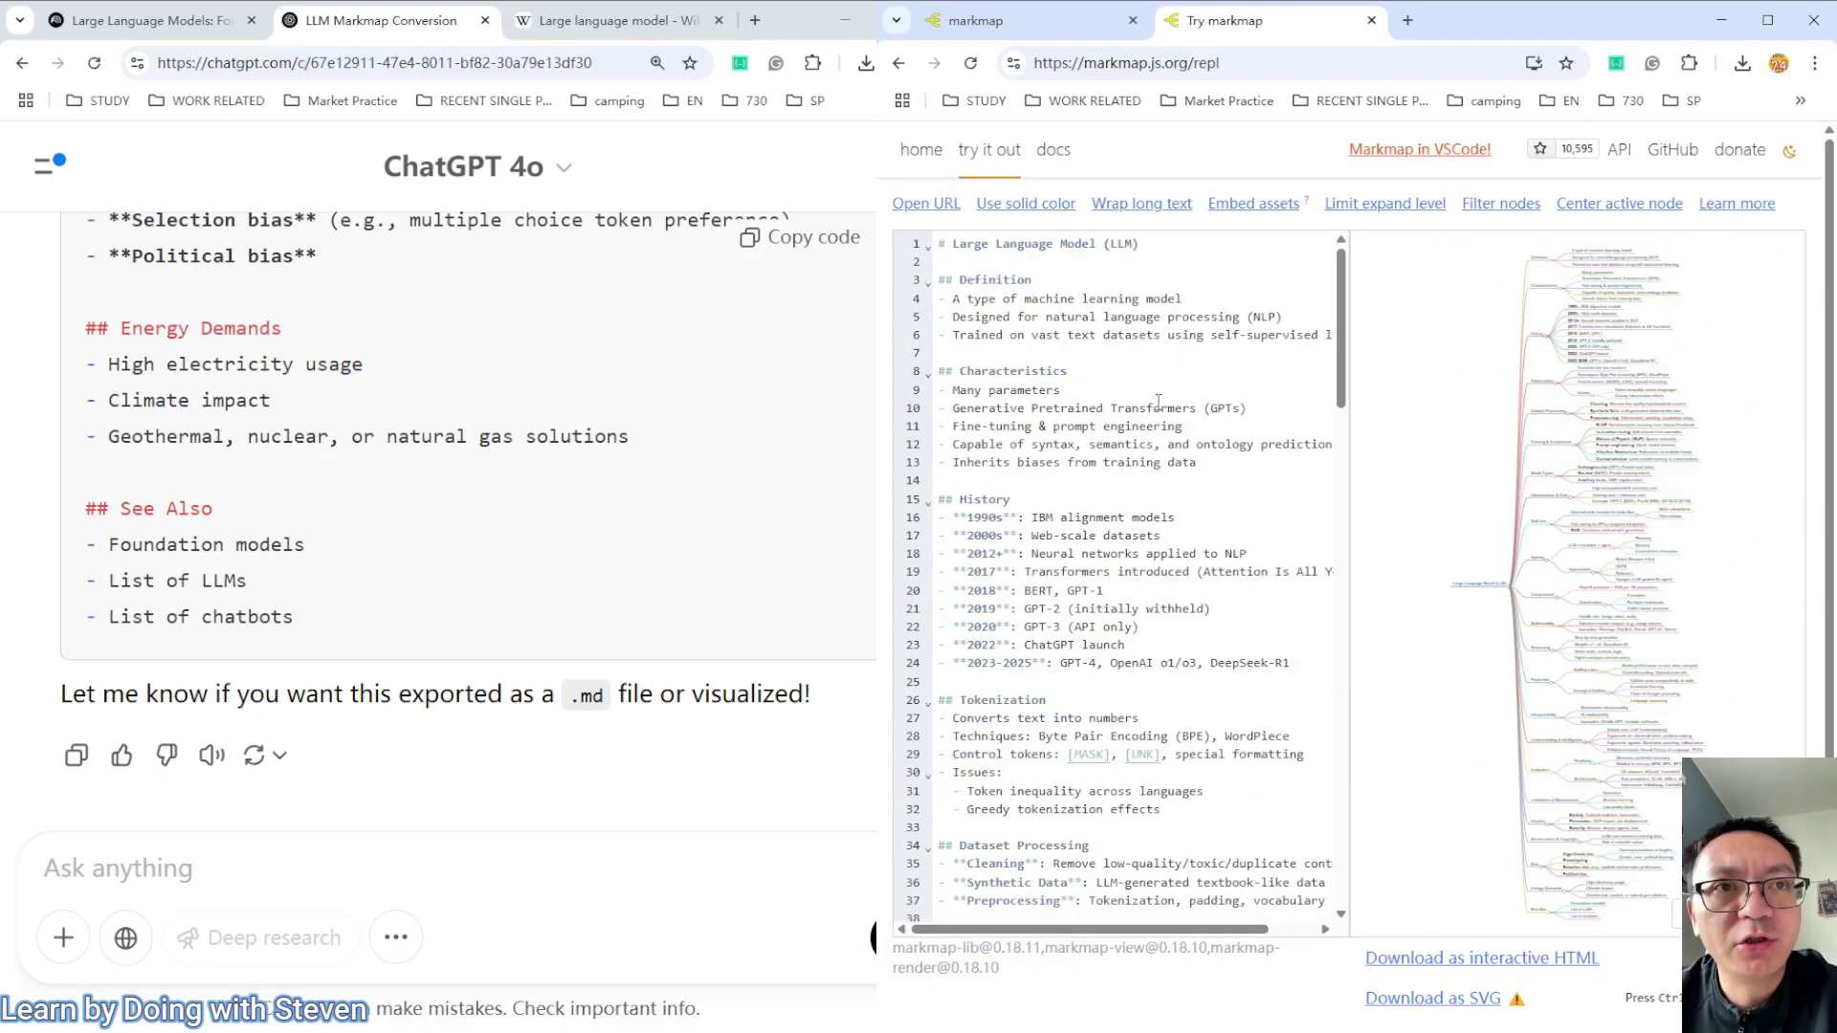
scroll(1141, 473, "down", 8)
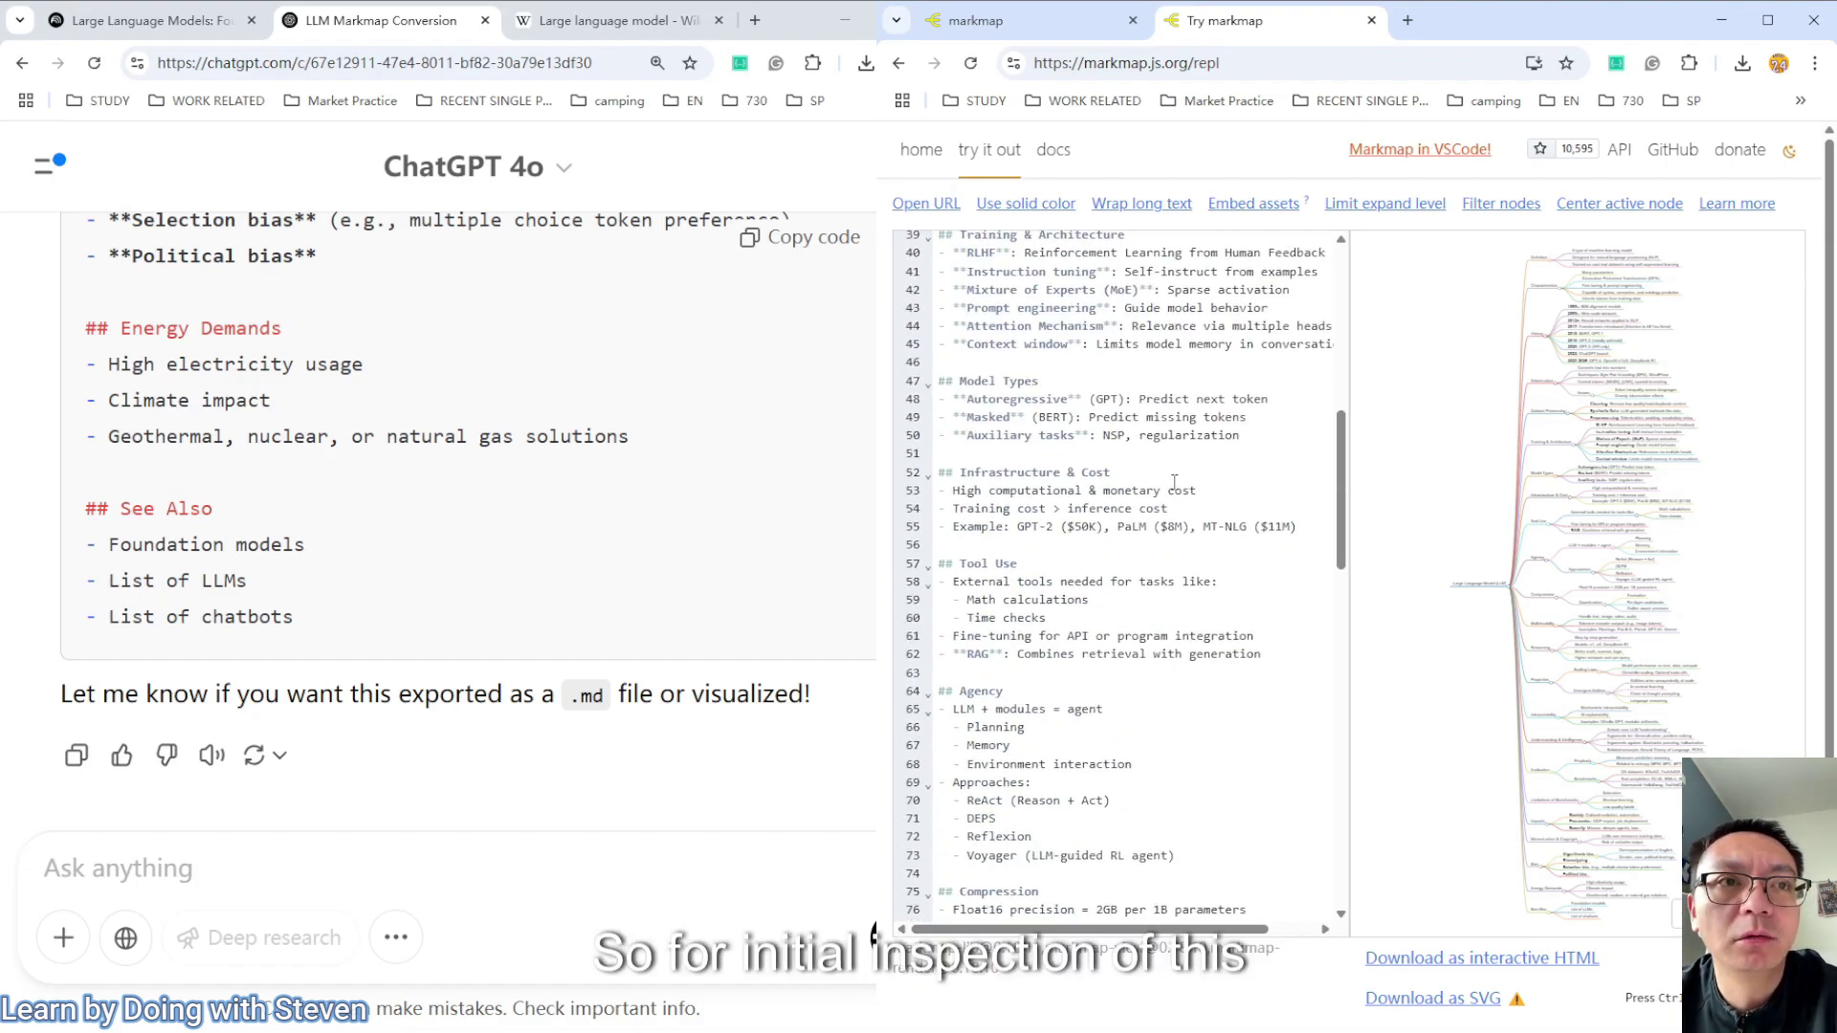
scroll(1174, 481, "down", 11)
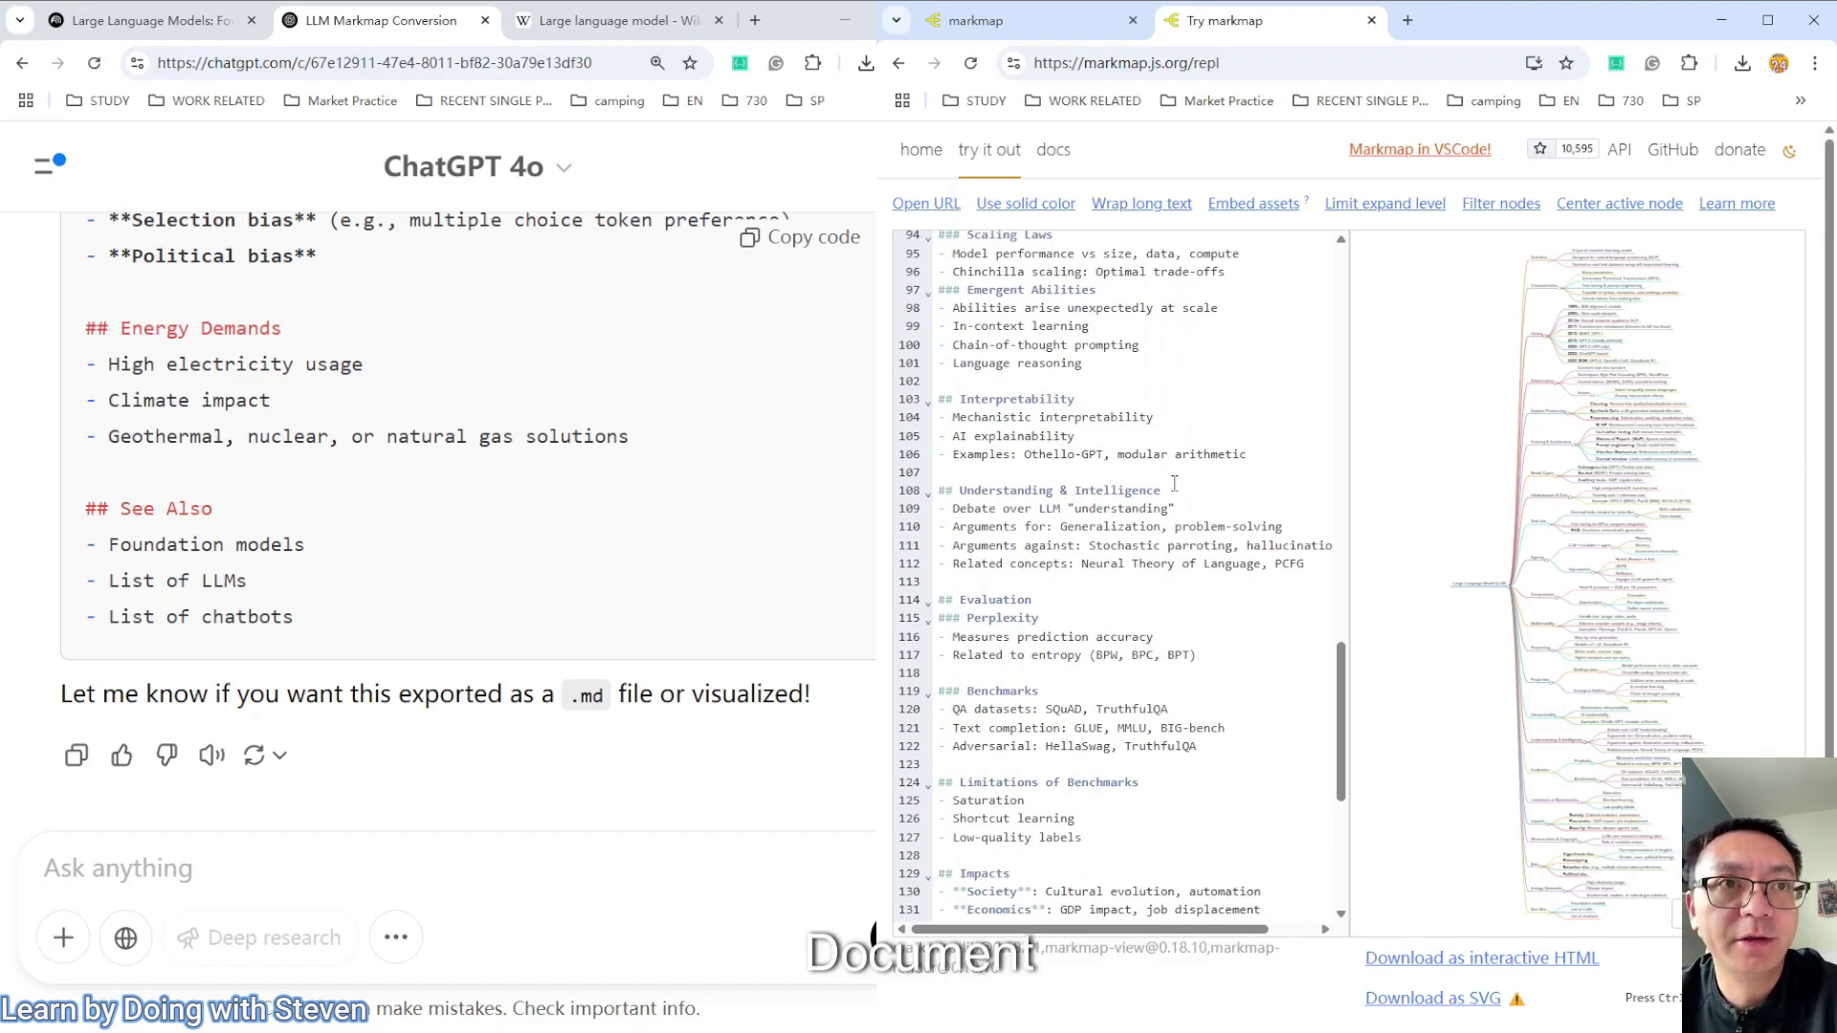
scroll(1174, 481, "down", 5)
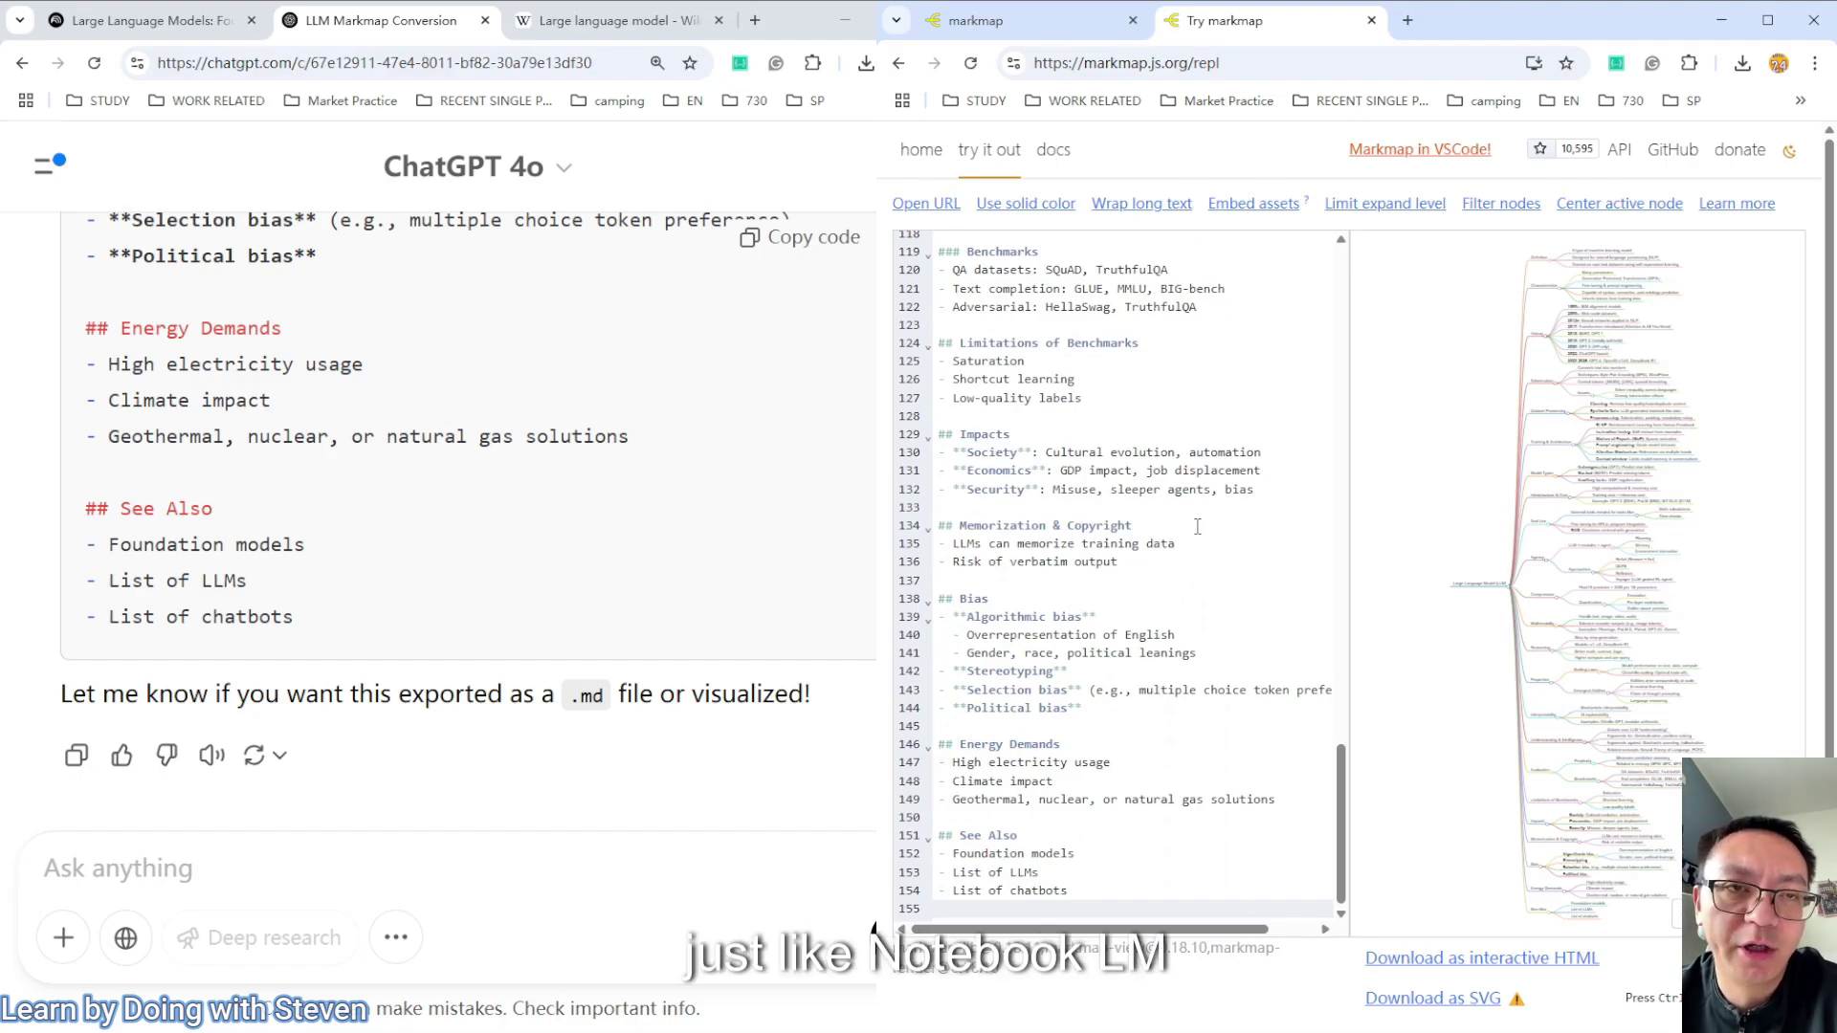
Inspect the mind map's upper branches up close, collapsing and re-expanding the Definition branch
scroll(1583, 523, "up", 5)
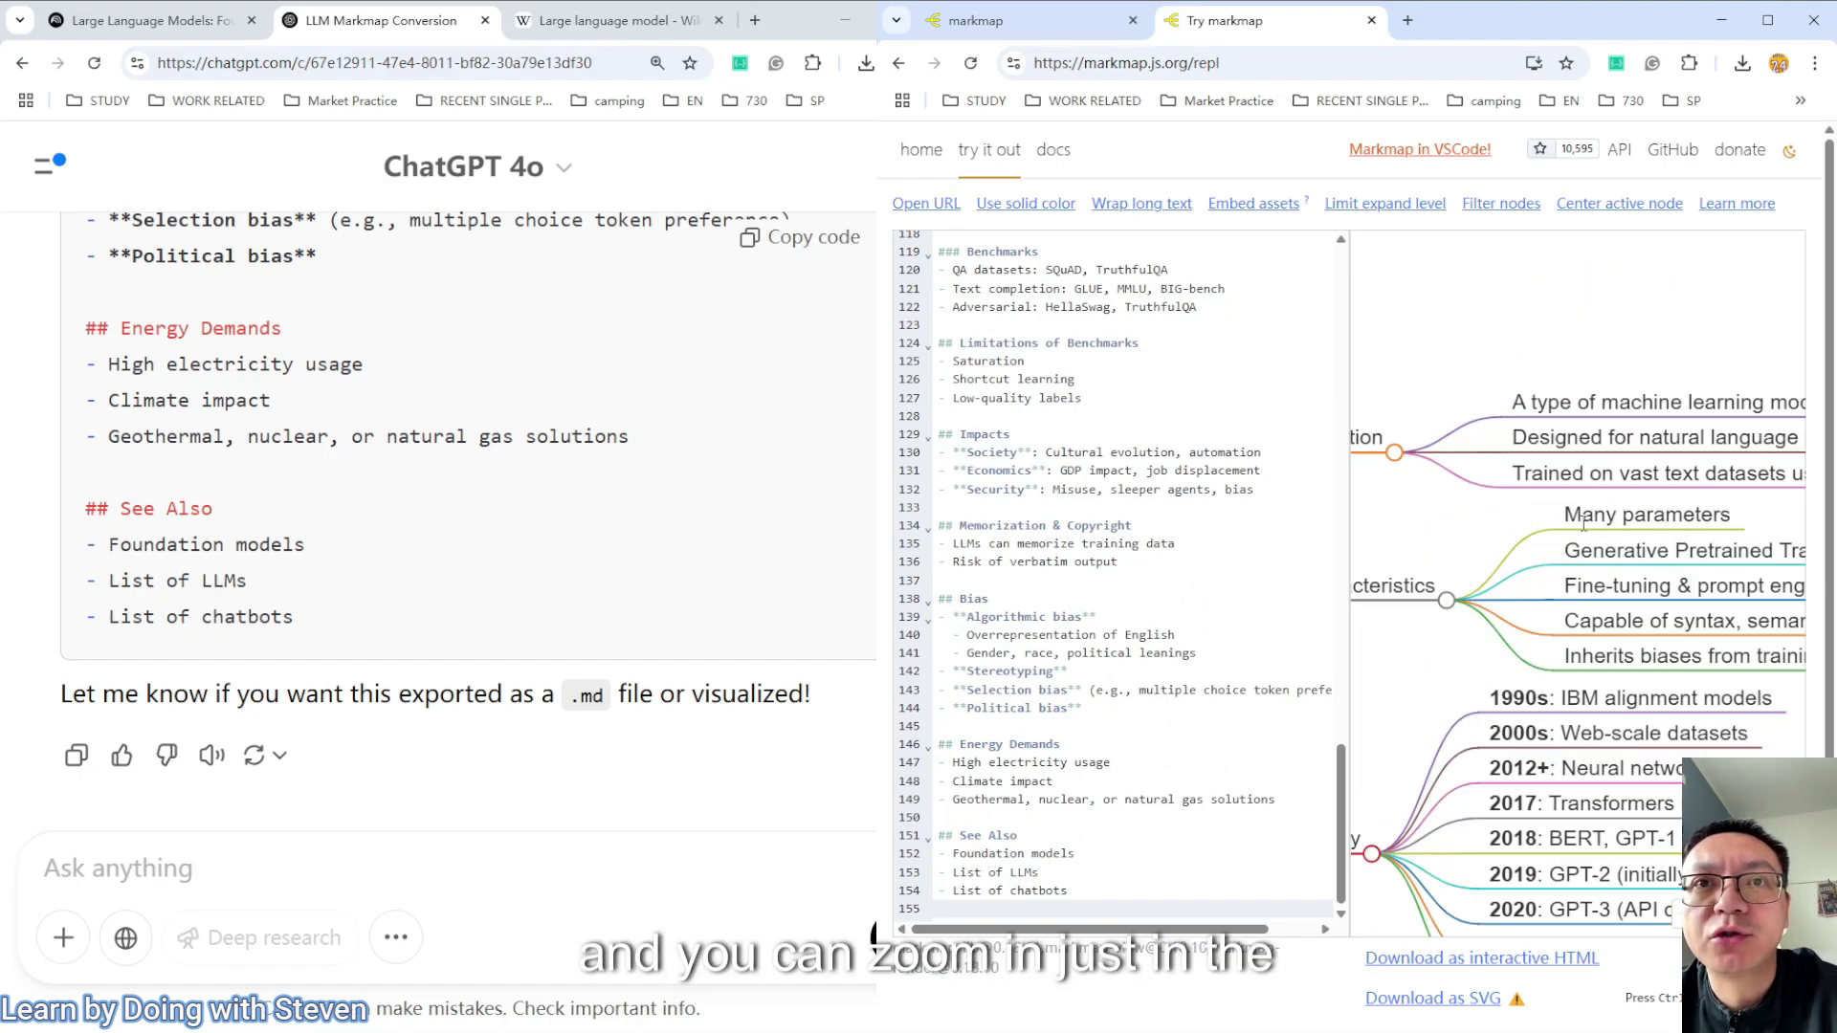
scroll(1584, 523, "down", 6)
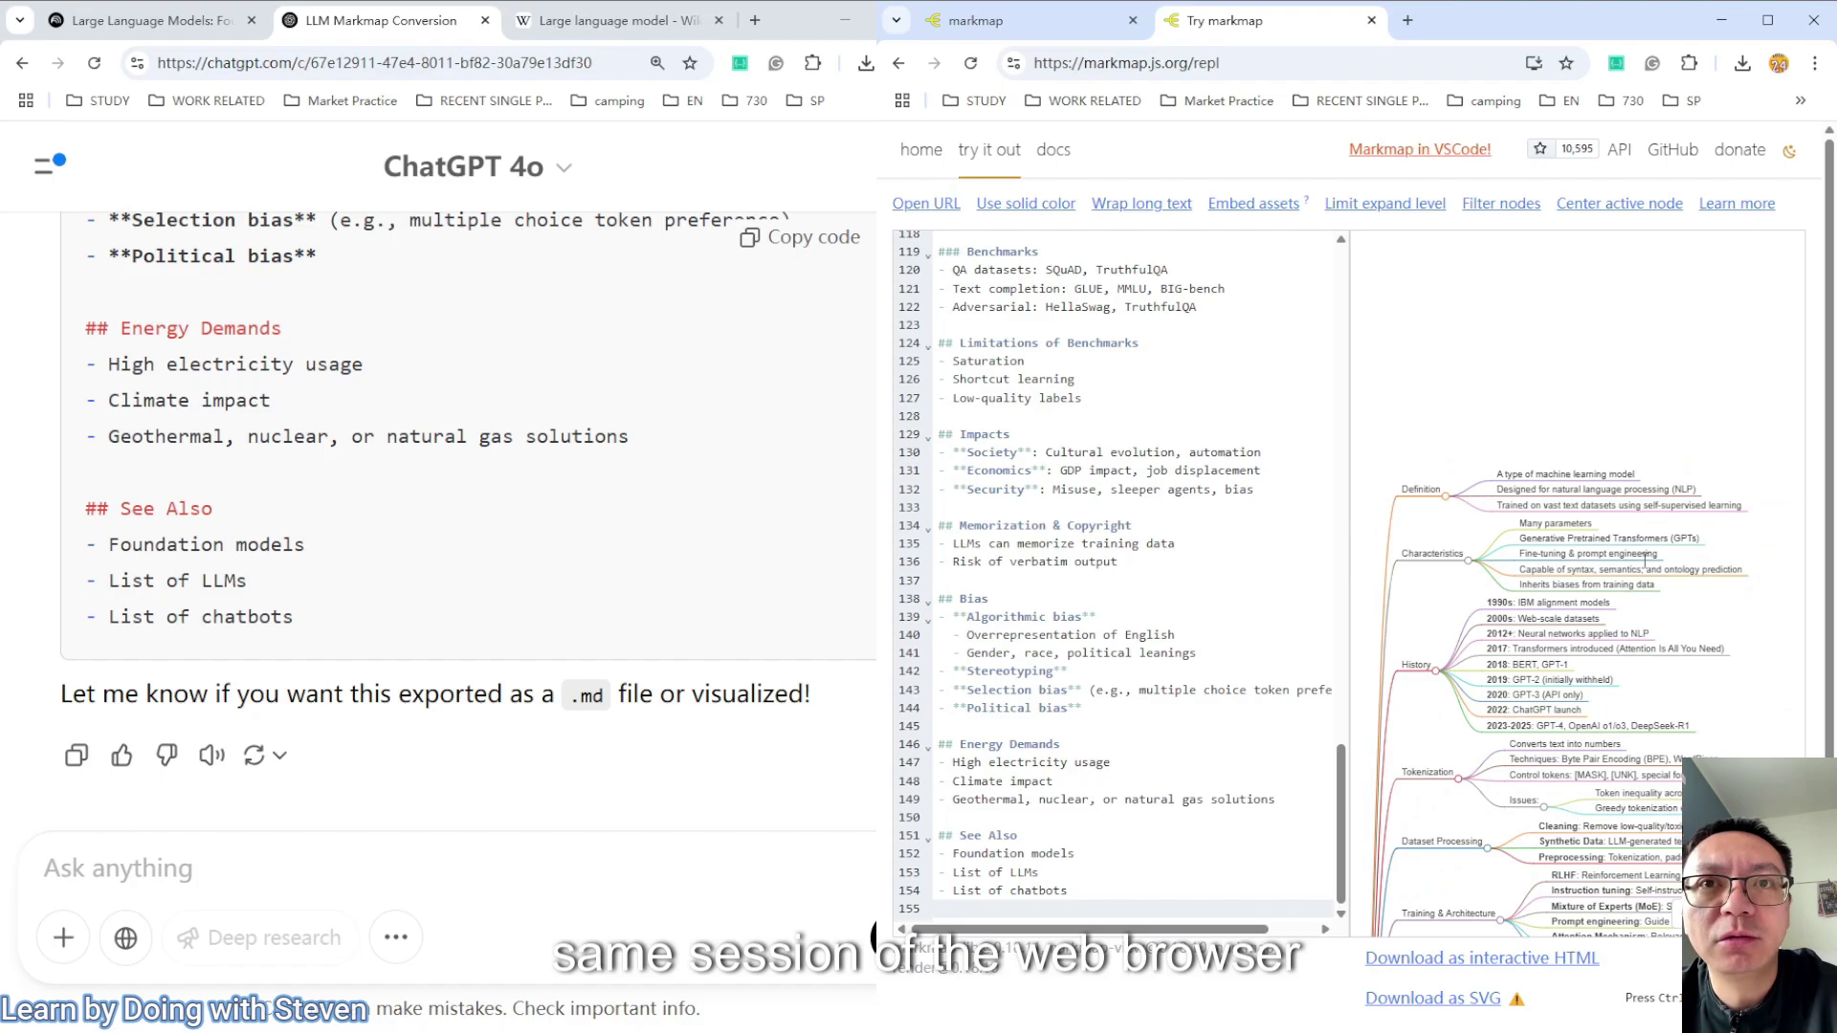
scroll(1488, 388, "up", 3)
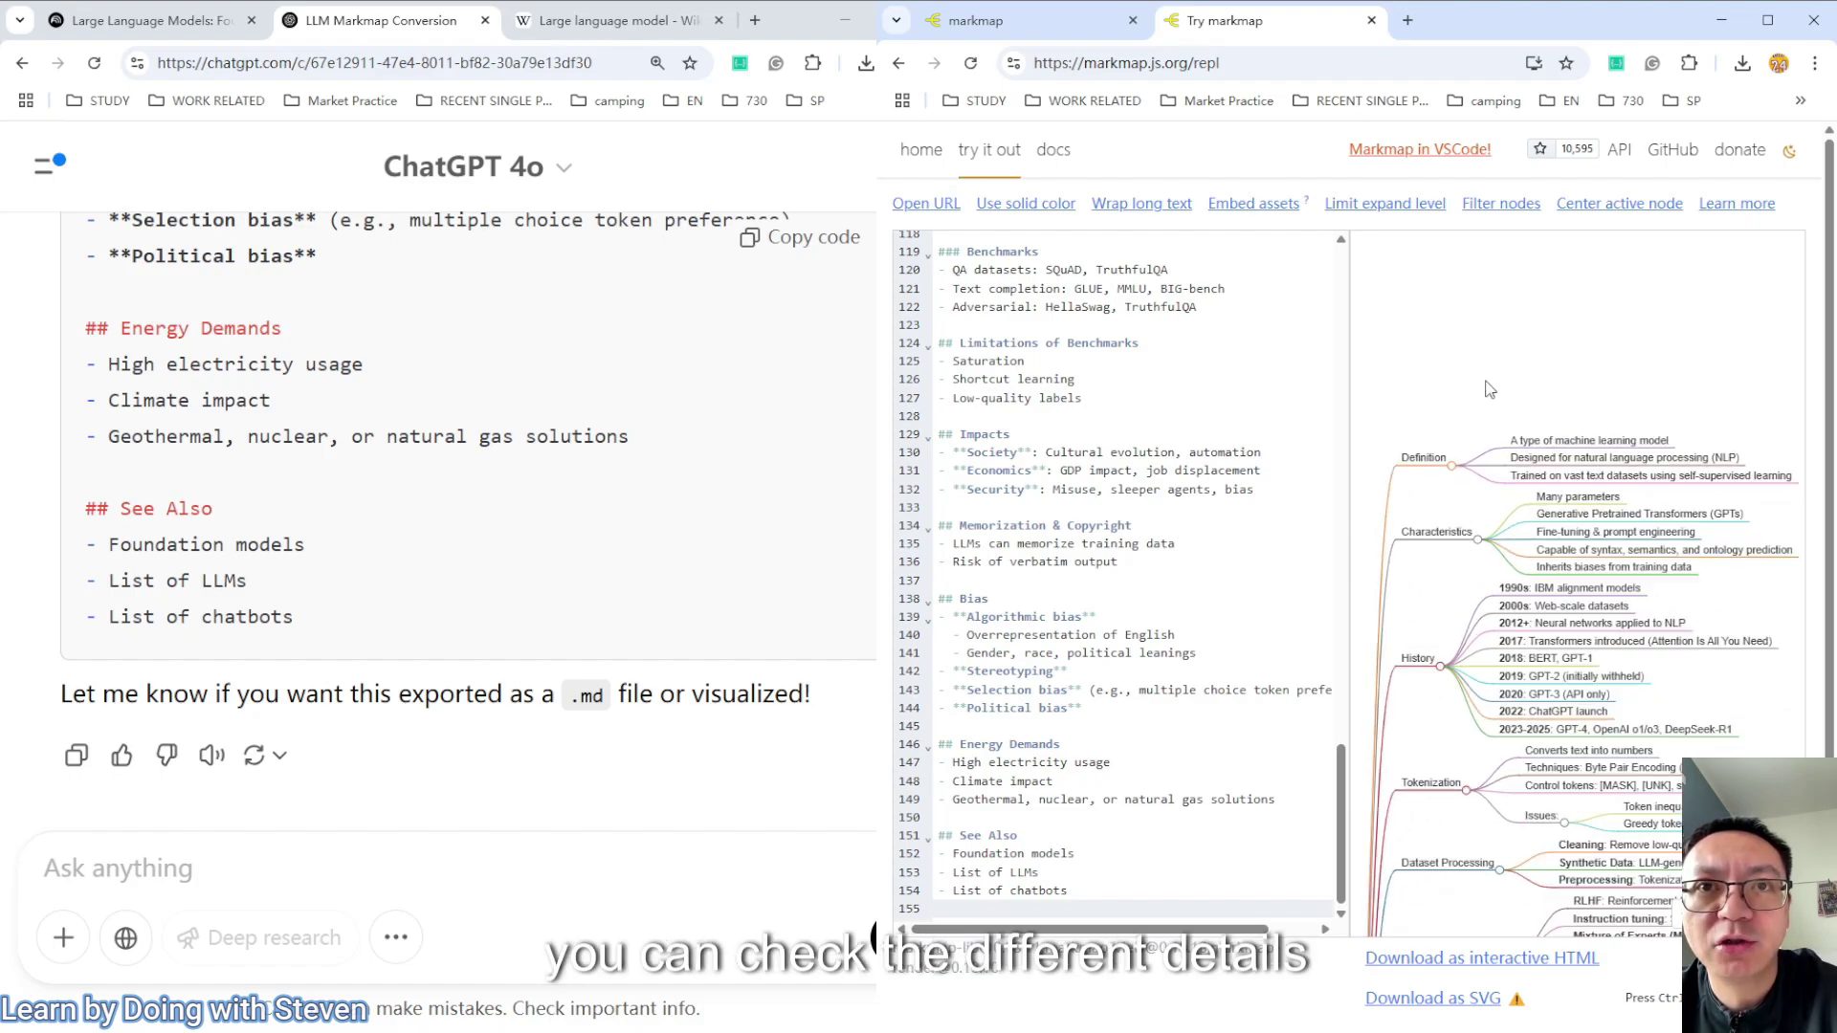
left_click(1454, 468)
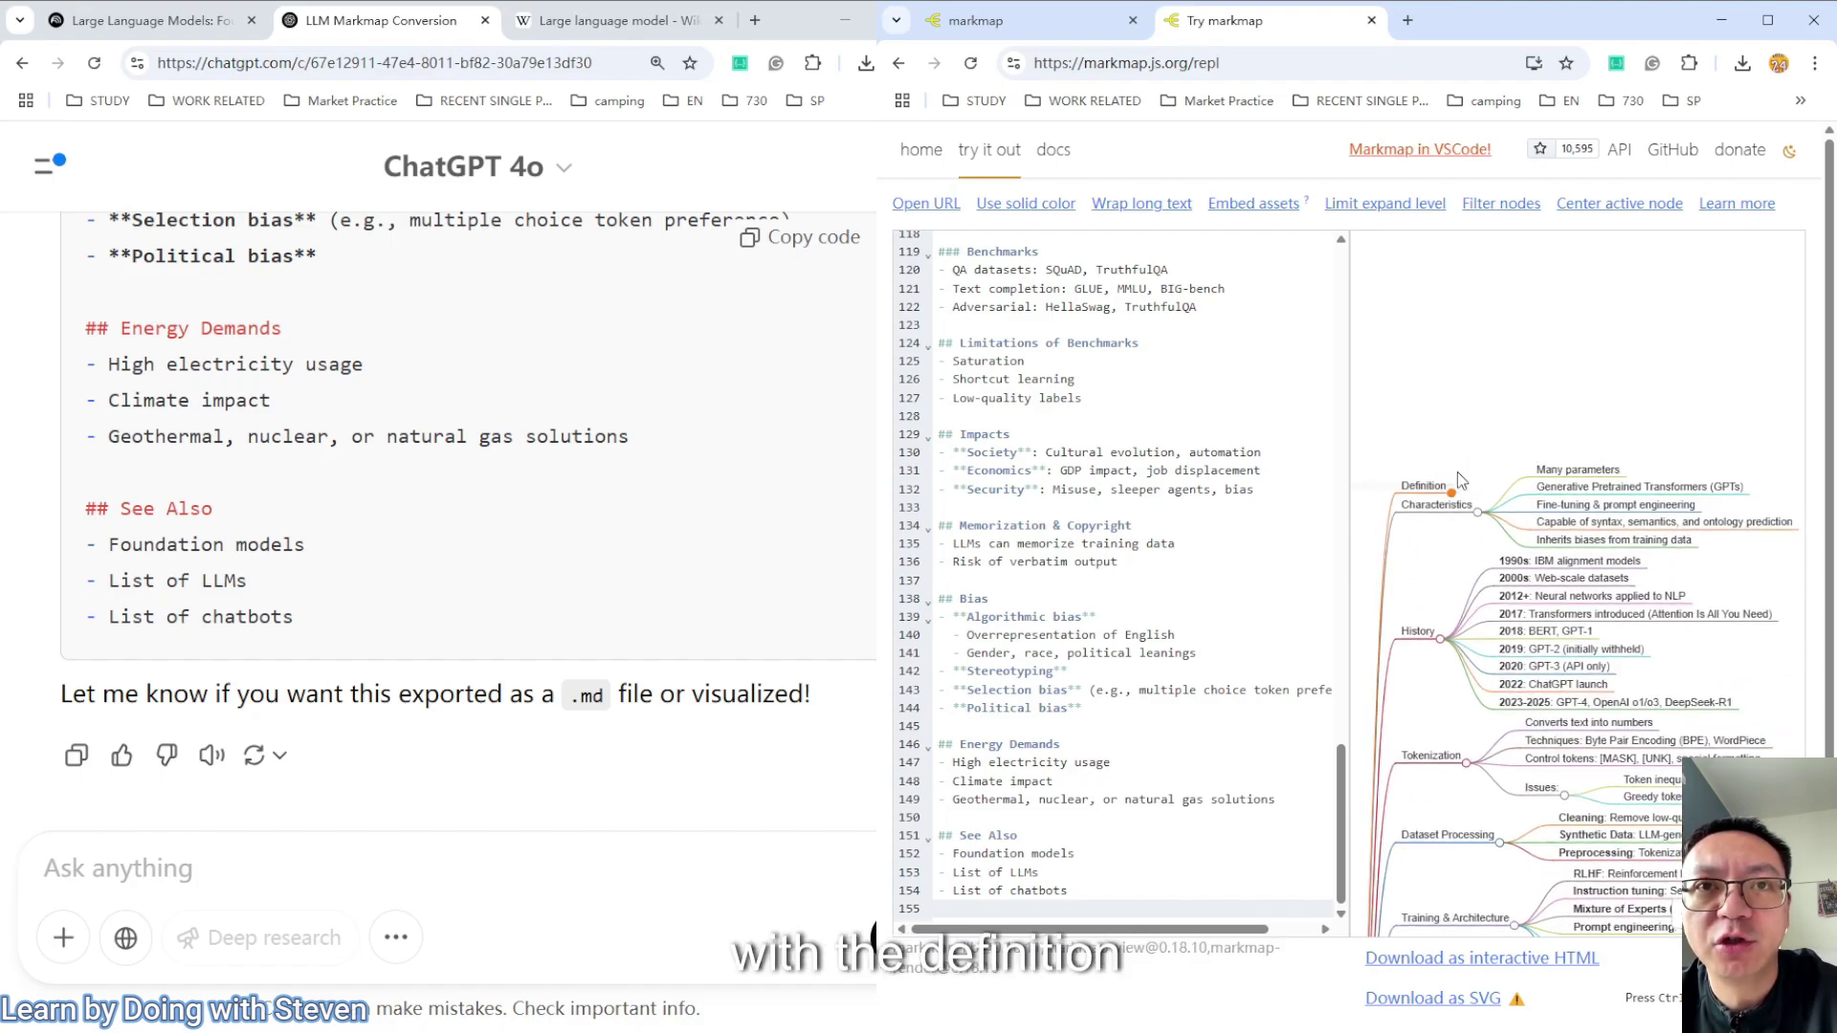
left_click(1452, 488)
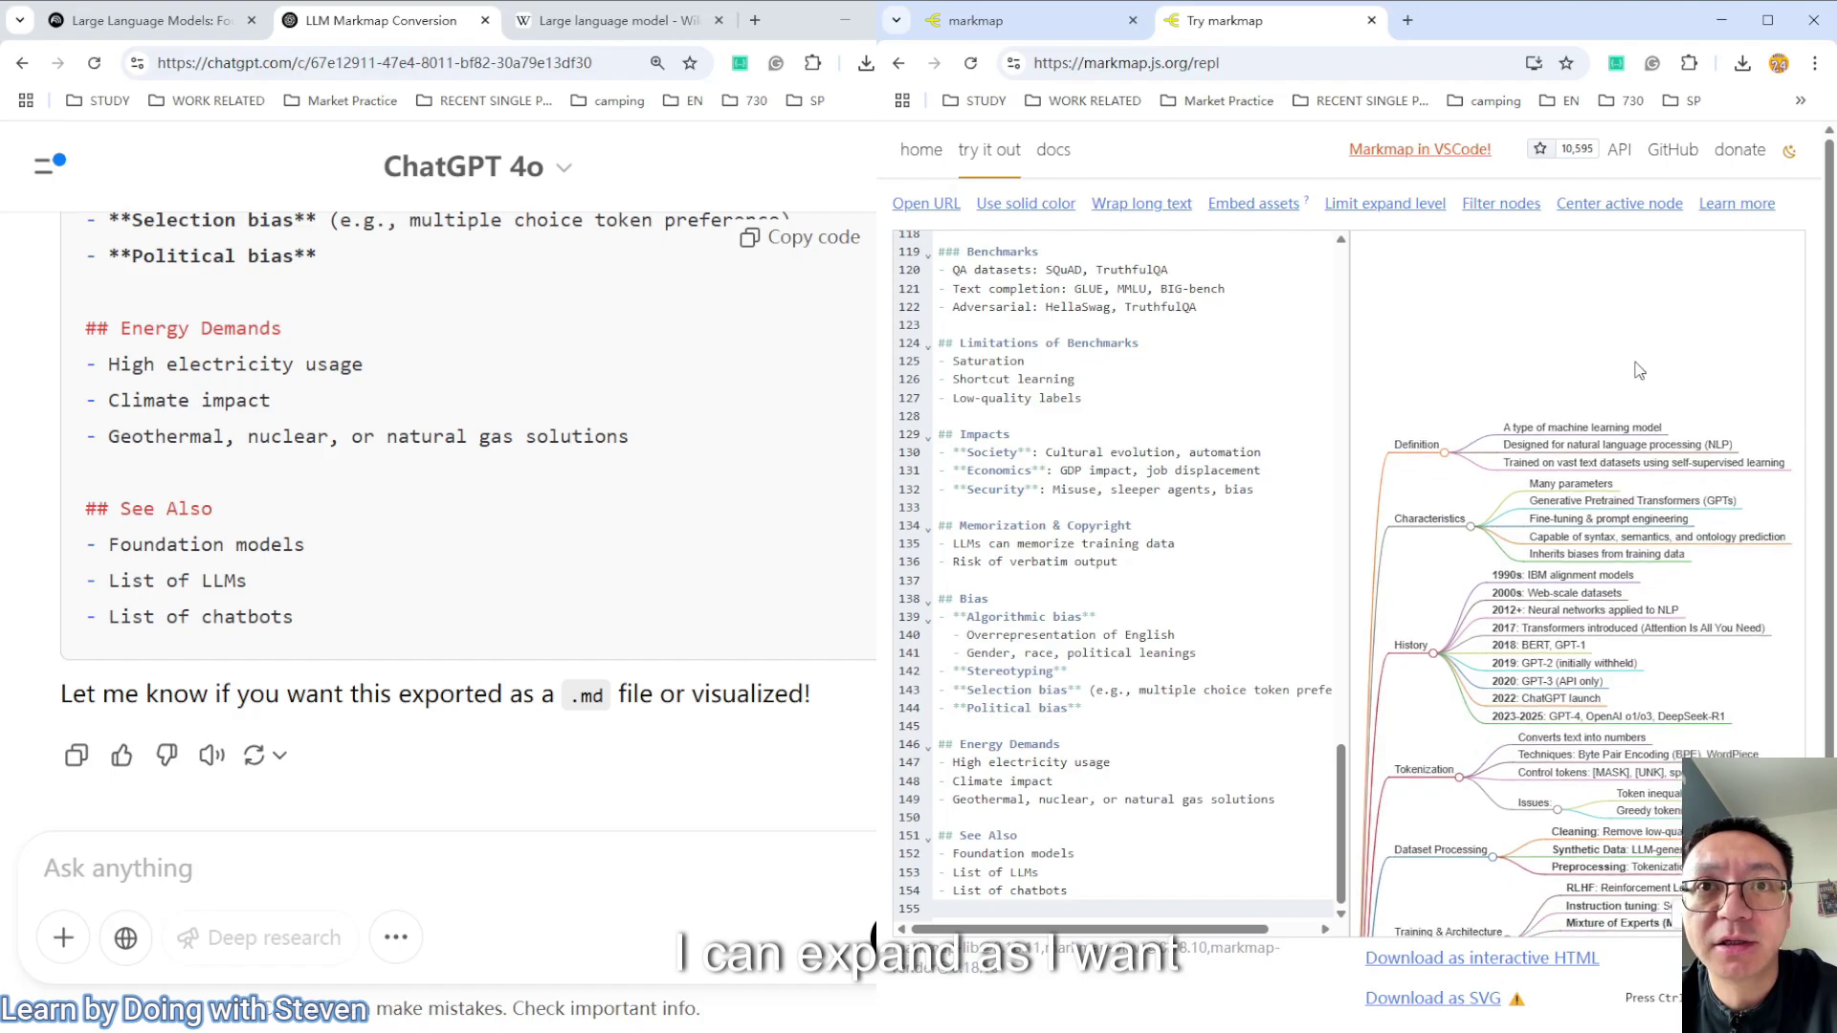
left_click_drag(1424, 611, 1456, 366)
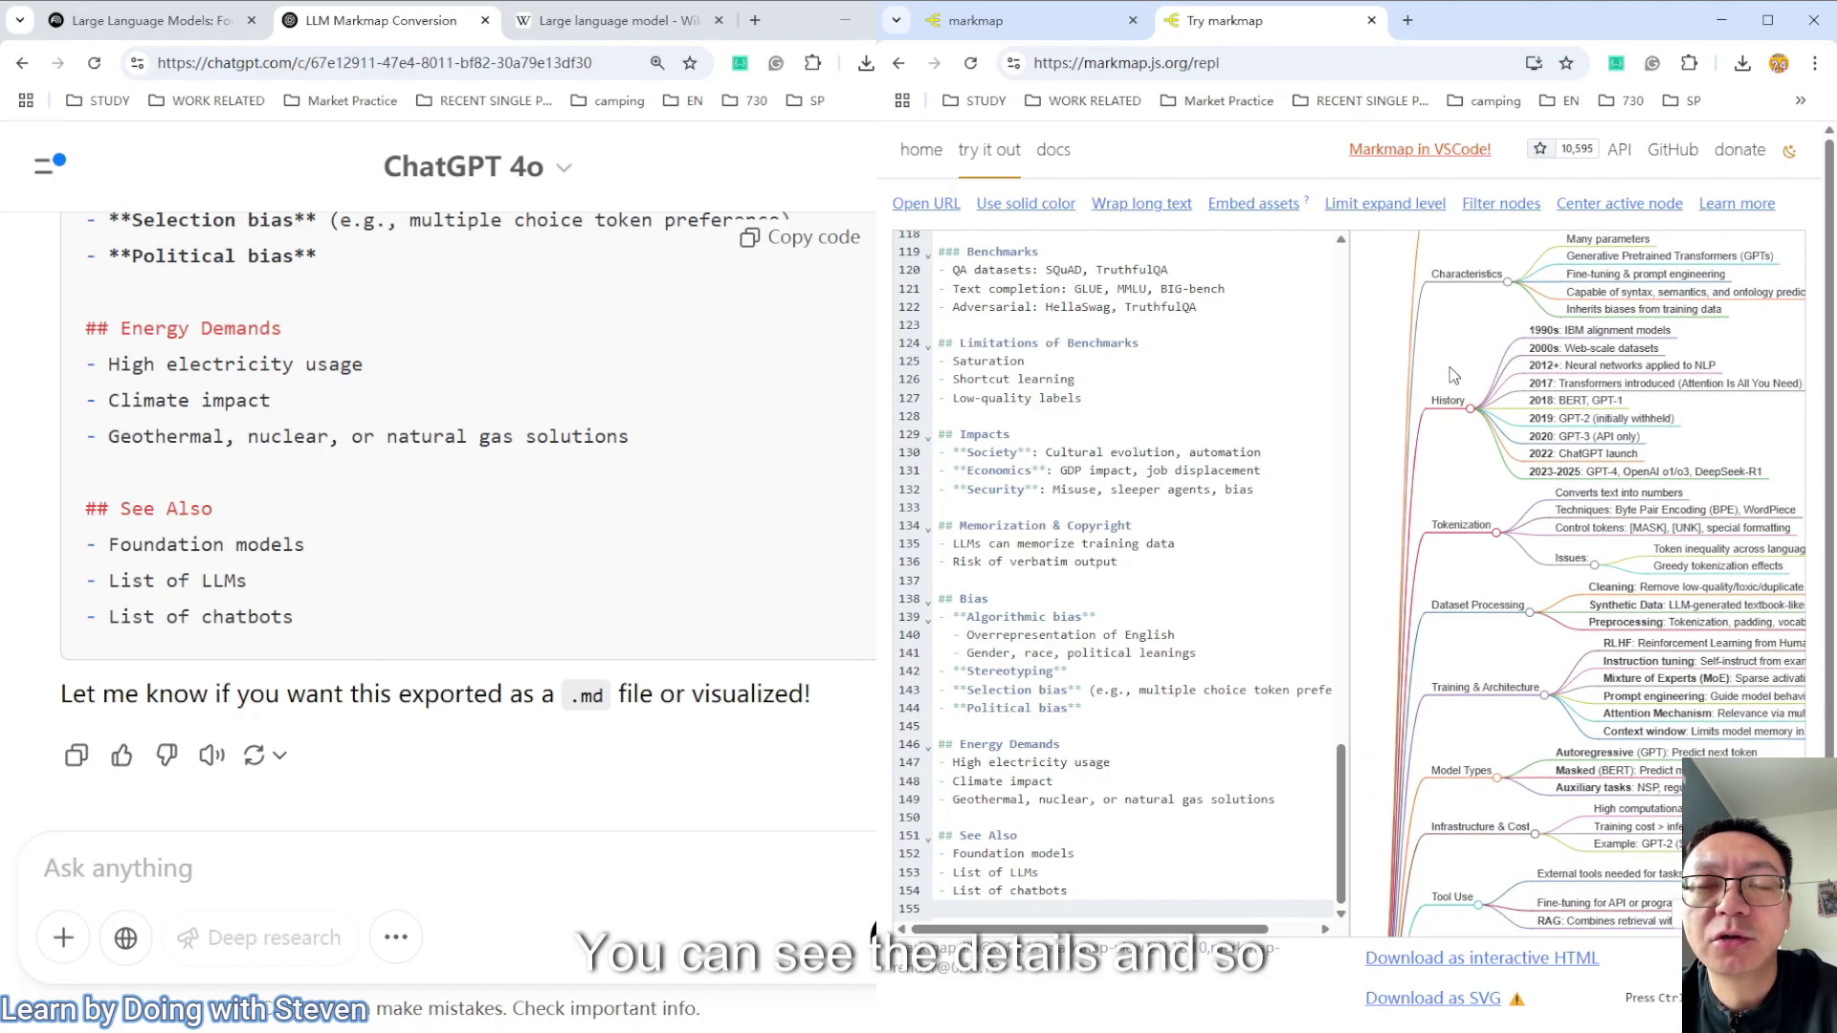
Try the solid color style on the mind map, and restore the multicolored branches
left_click(1024, 205)
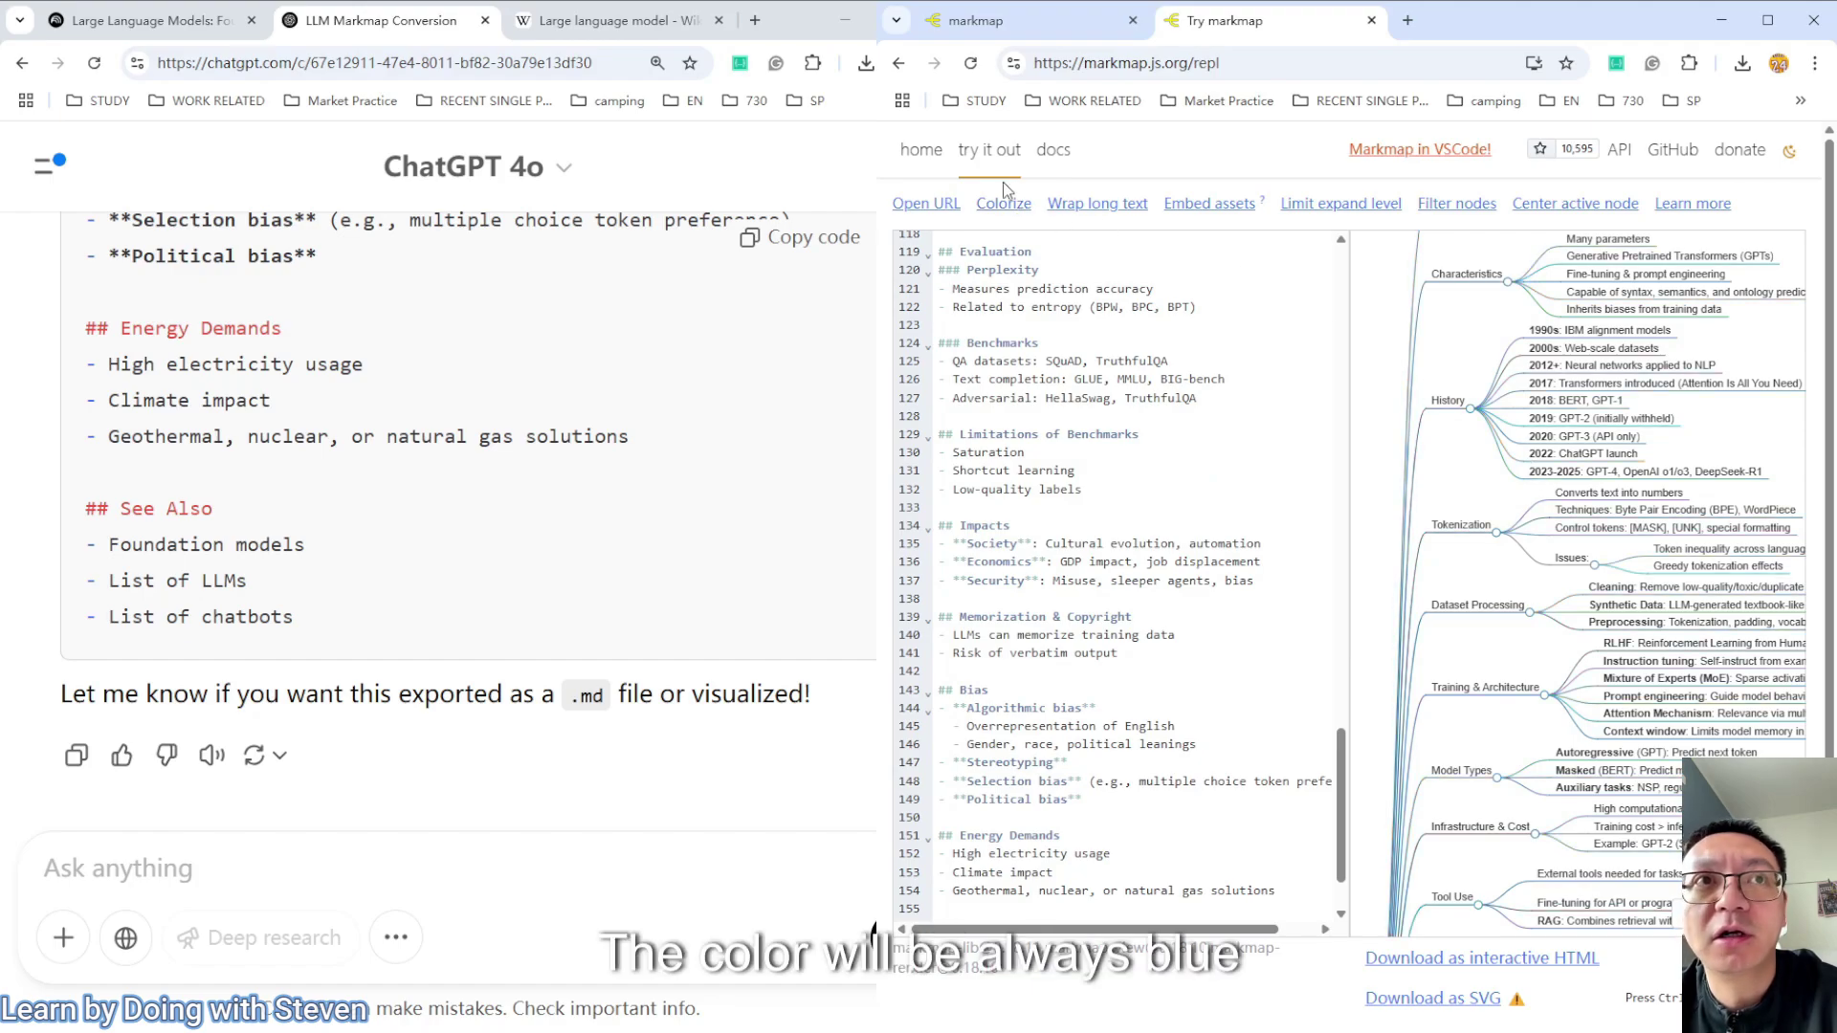
left_click(1000, 209)
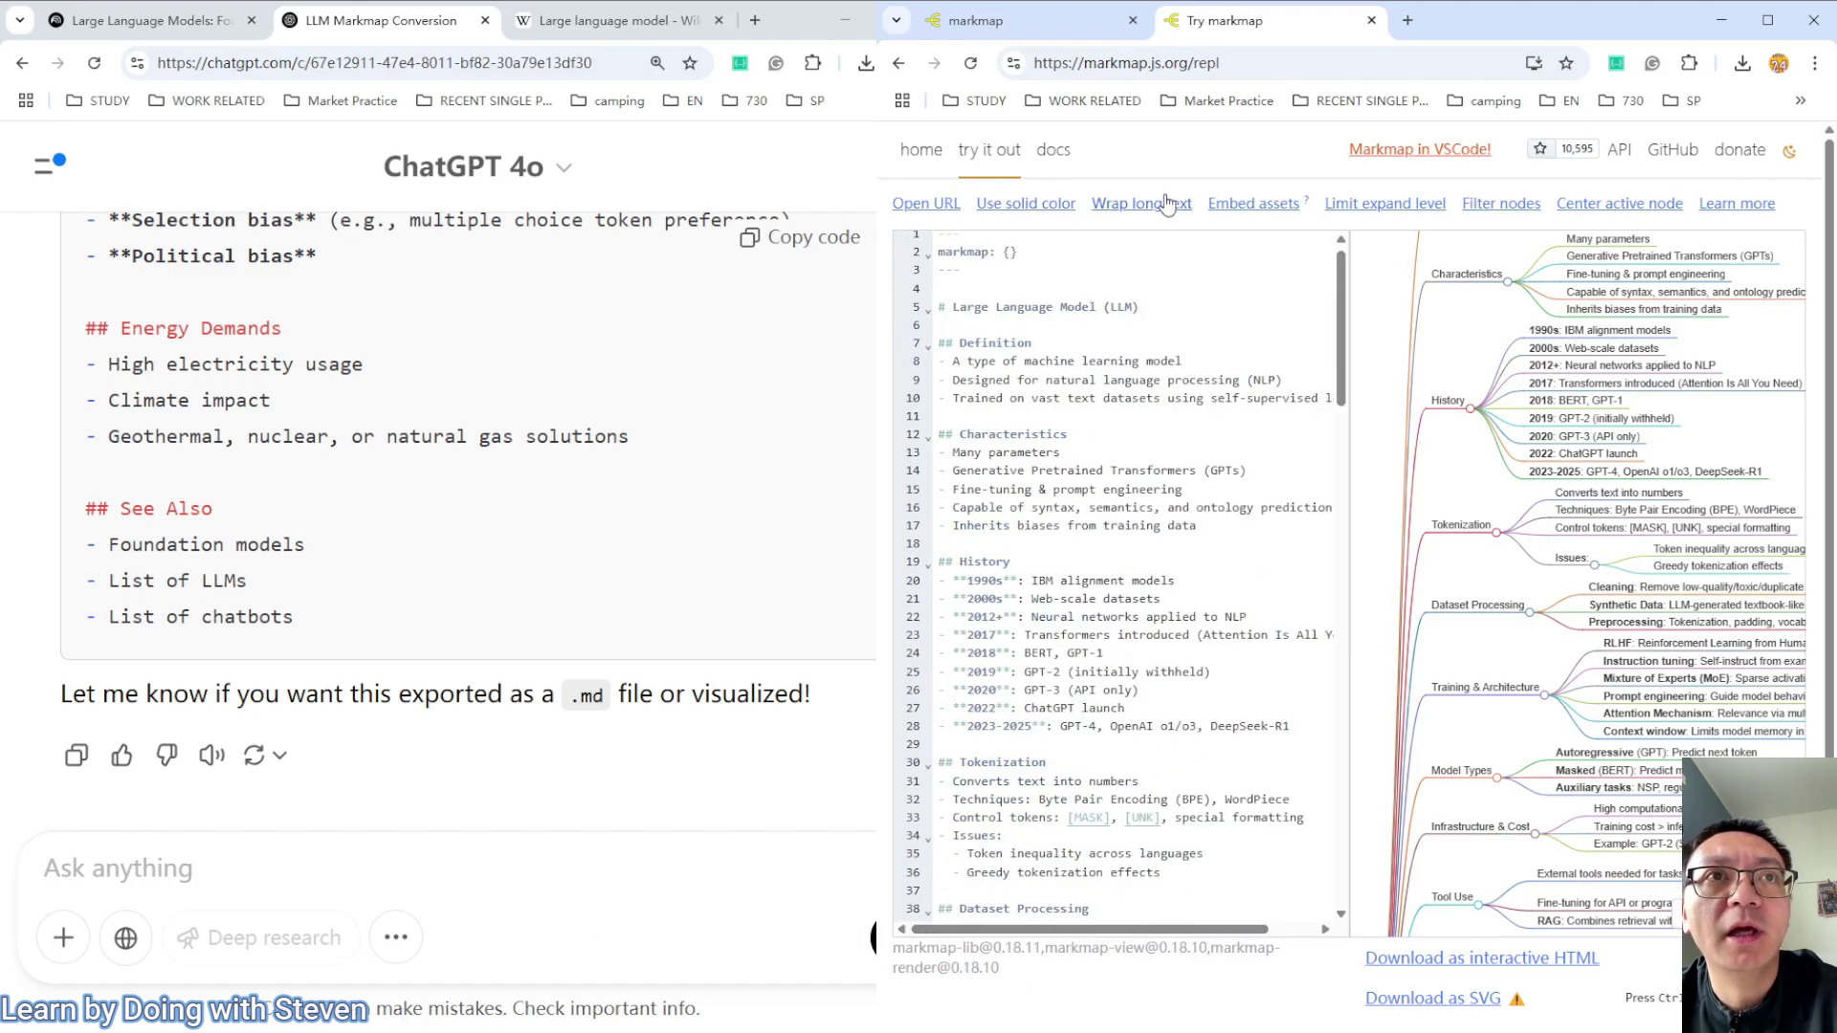
Wrap the mind map's long node text at a maximum width of 300 and check the wrapped branches
left_click(1140, 206)
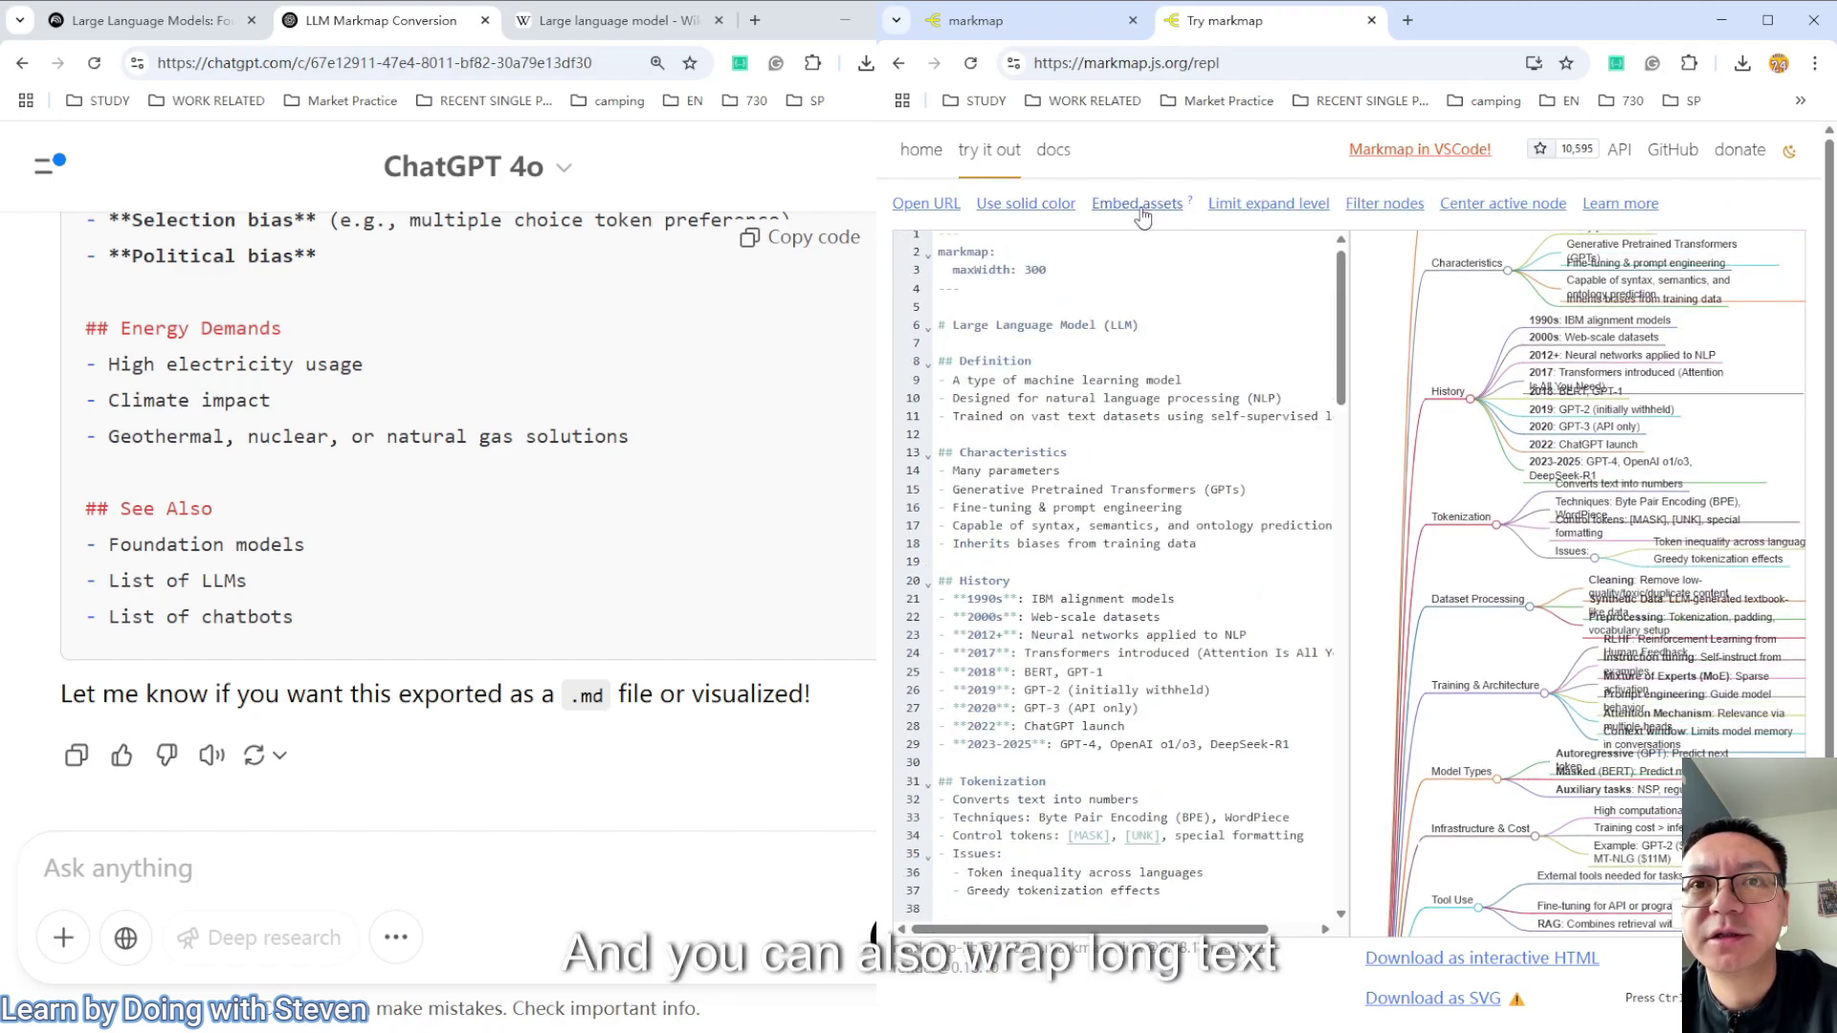
left_click_drag(1768, 376, 1721, 362)
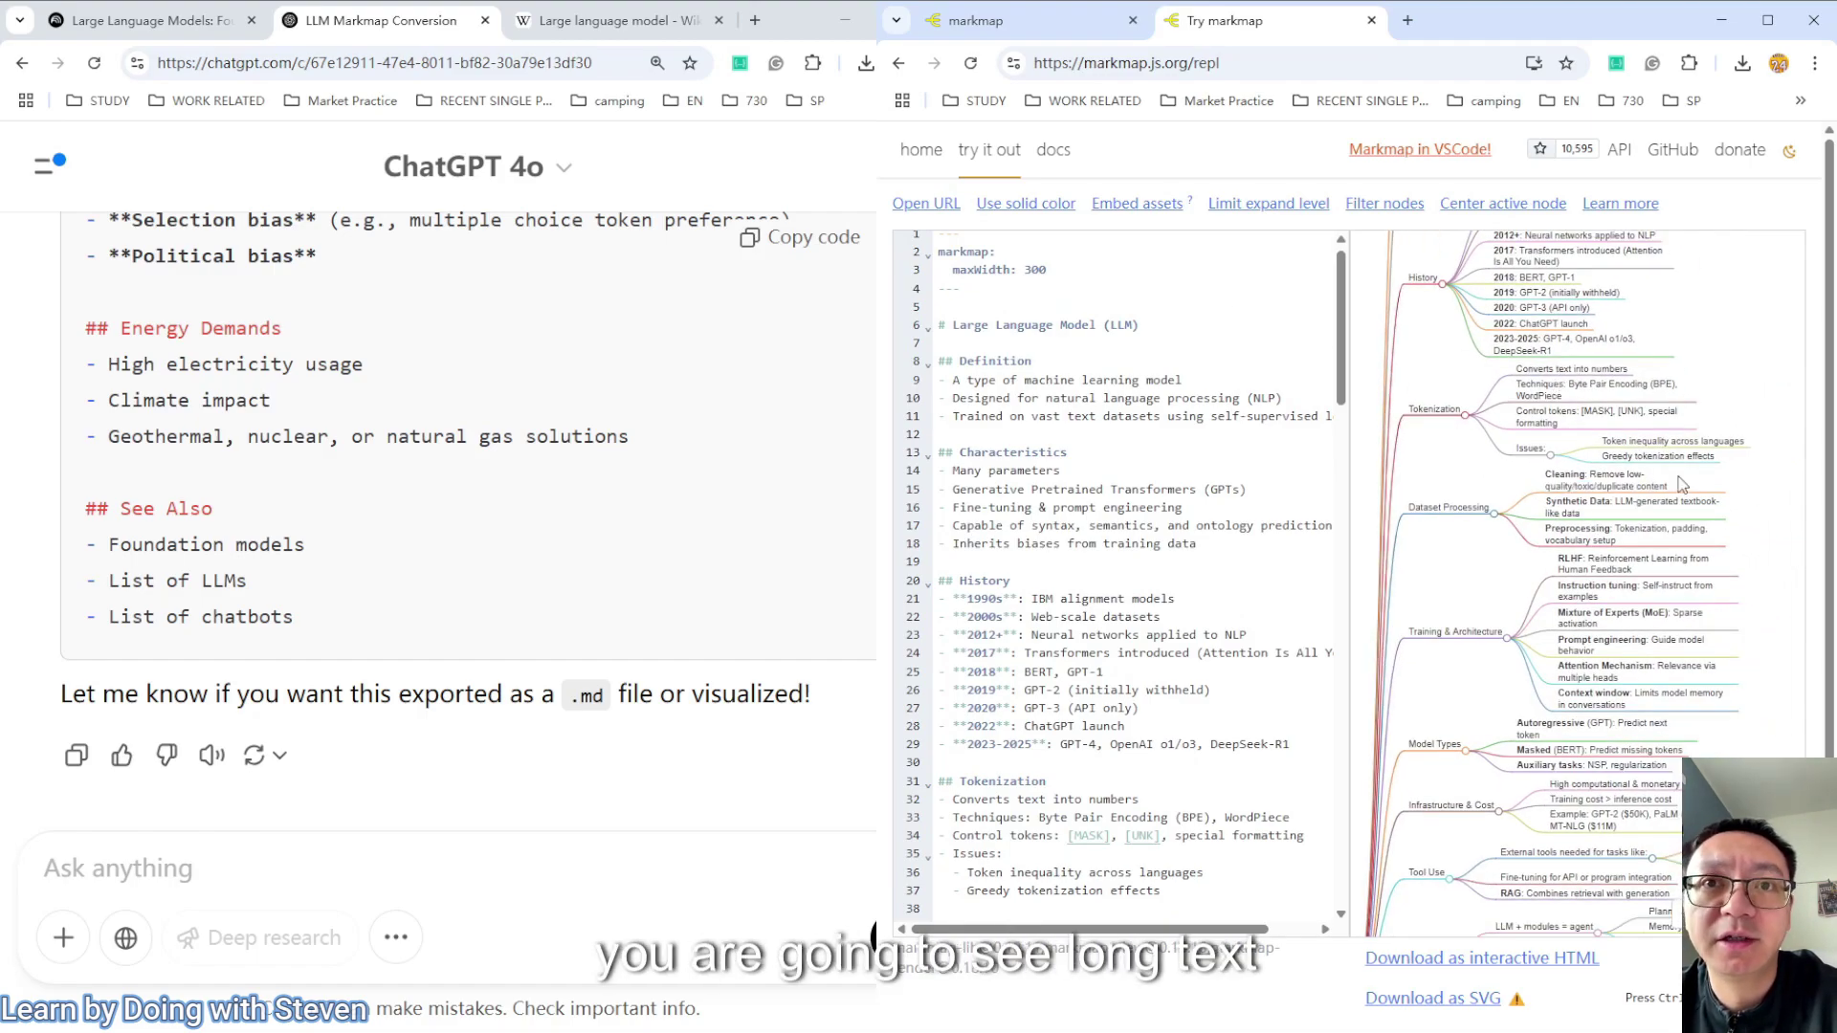
scroll(1747, 492, "down", 3)
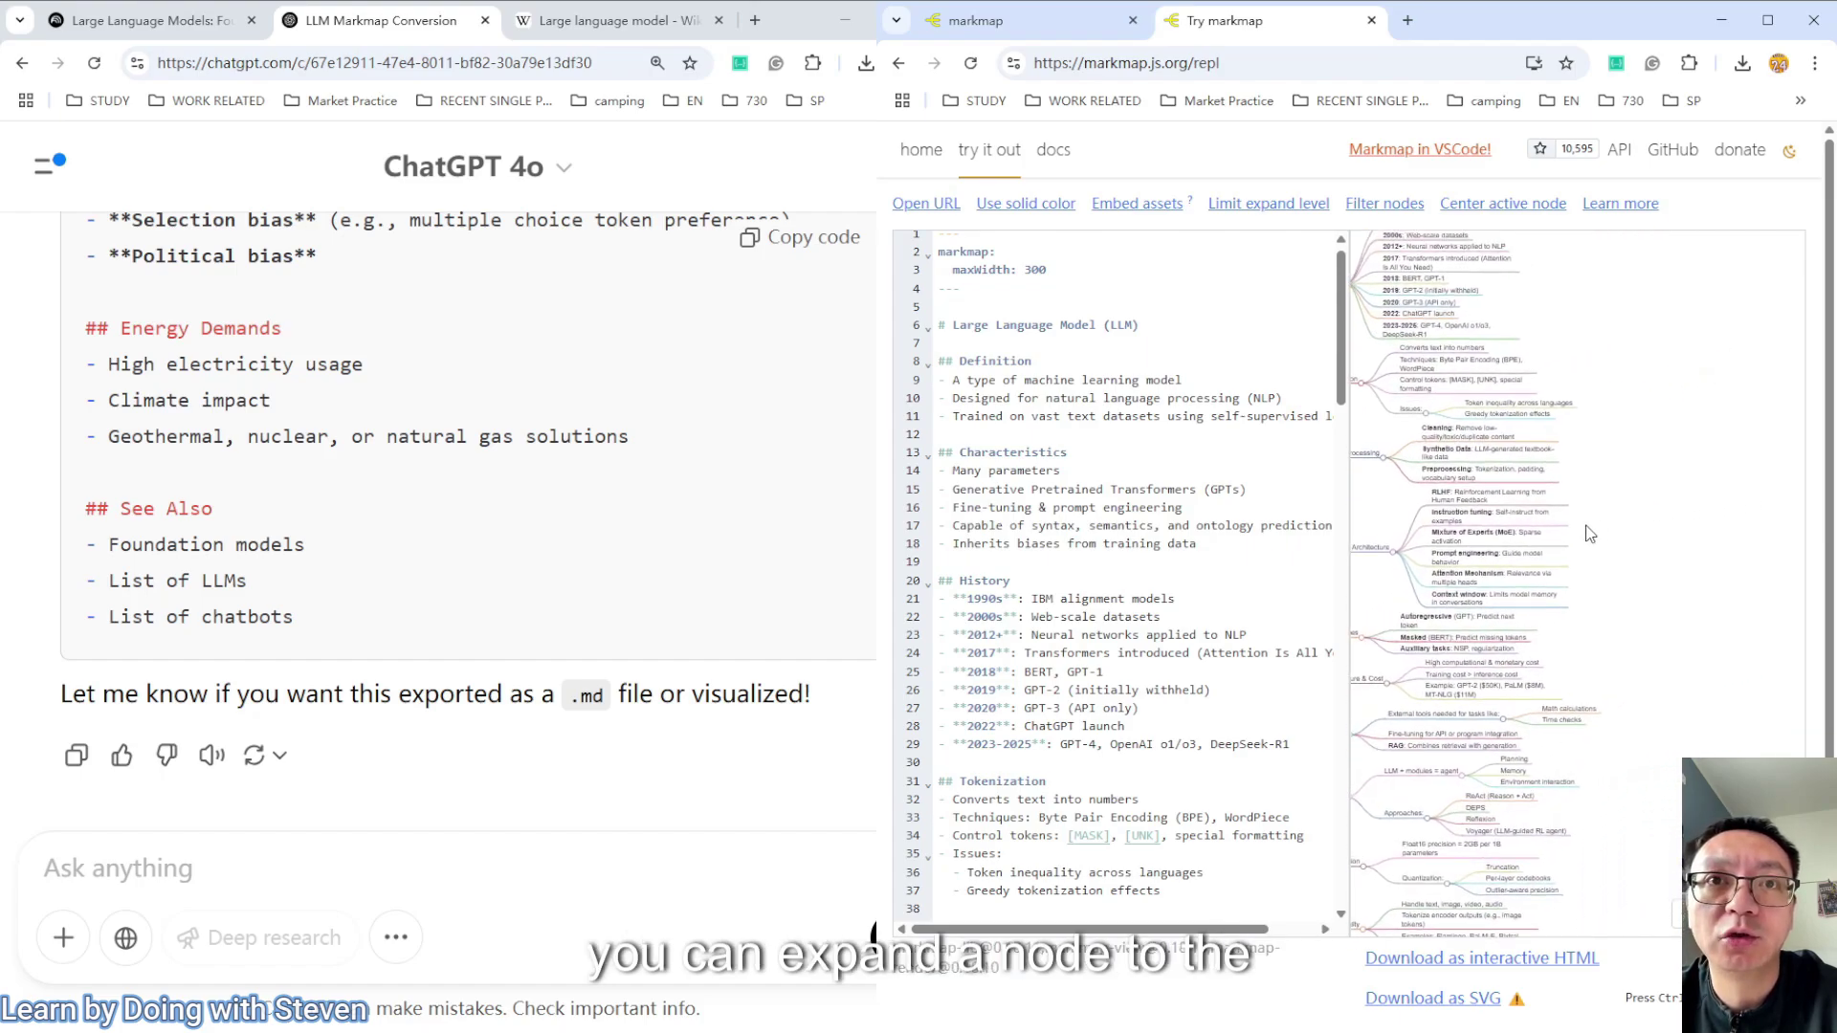
Try limiting the mind map's initial expand level to 1, and restore all expanded levels
left_click_drag(1698, 541, 1789, 559)
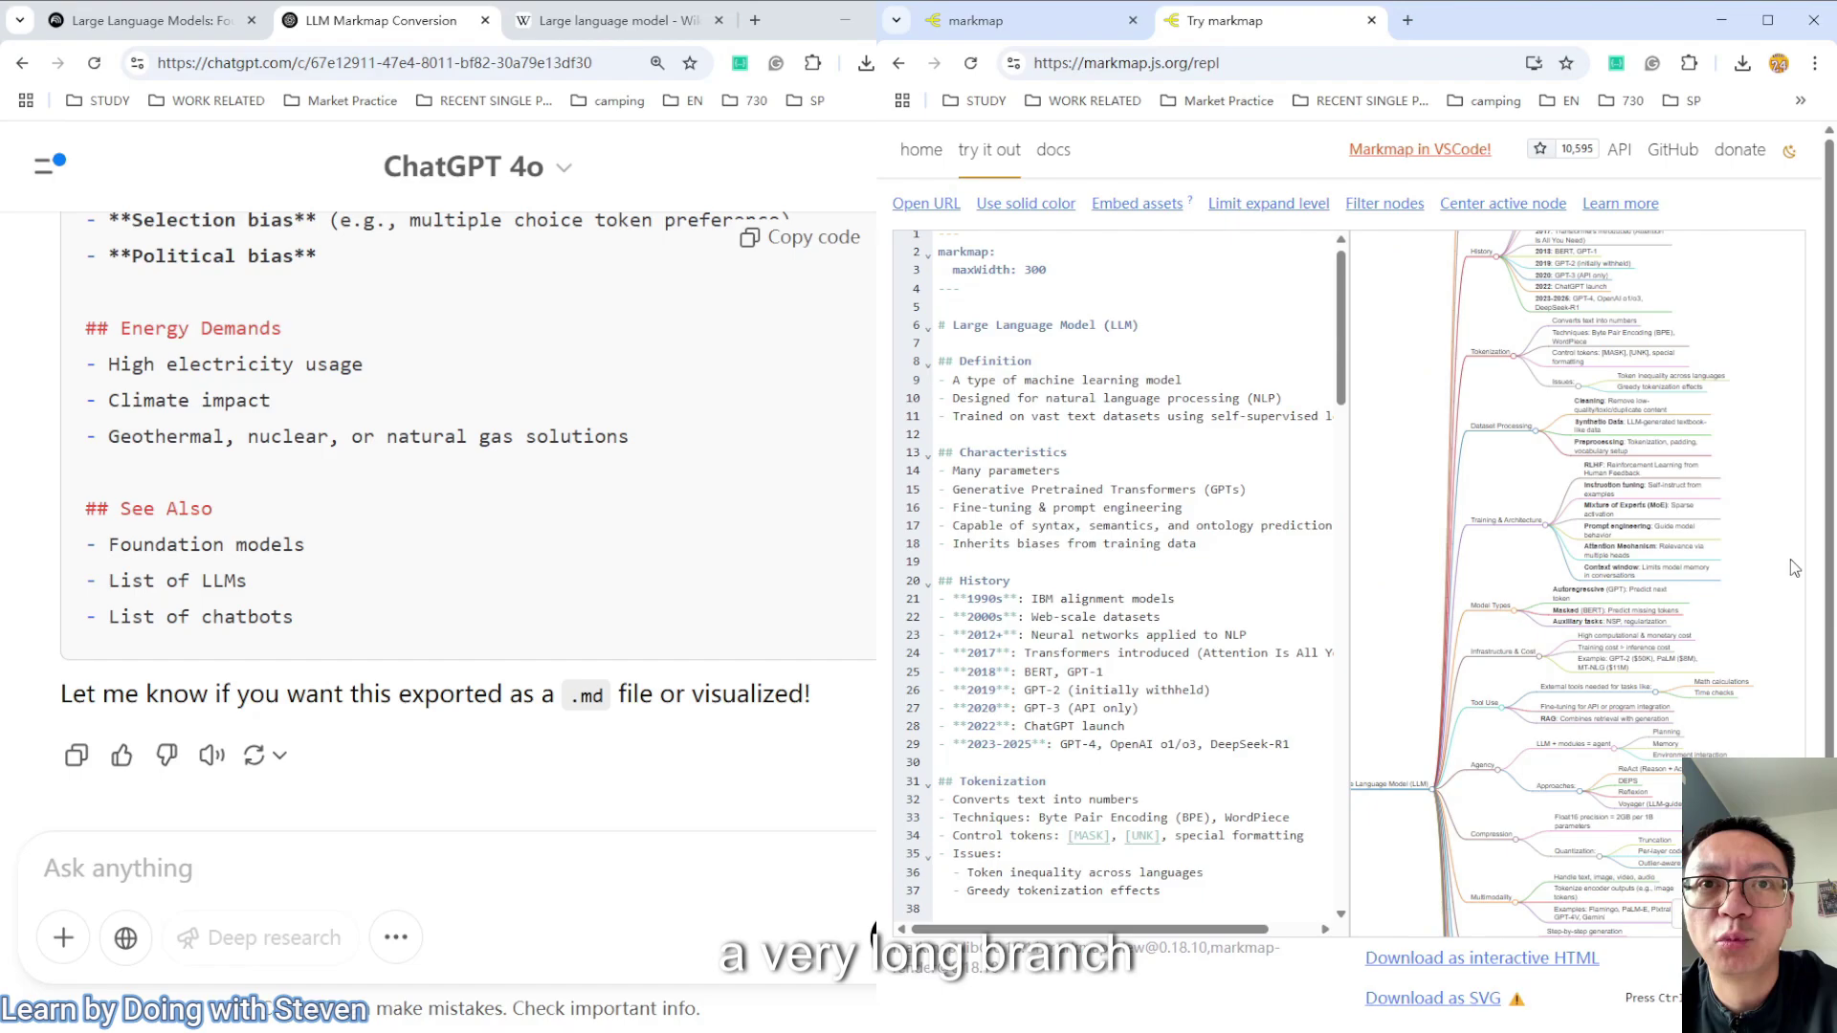
left_click(1285, 216)
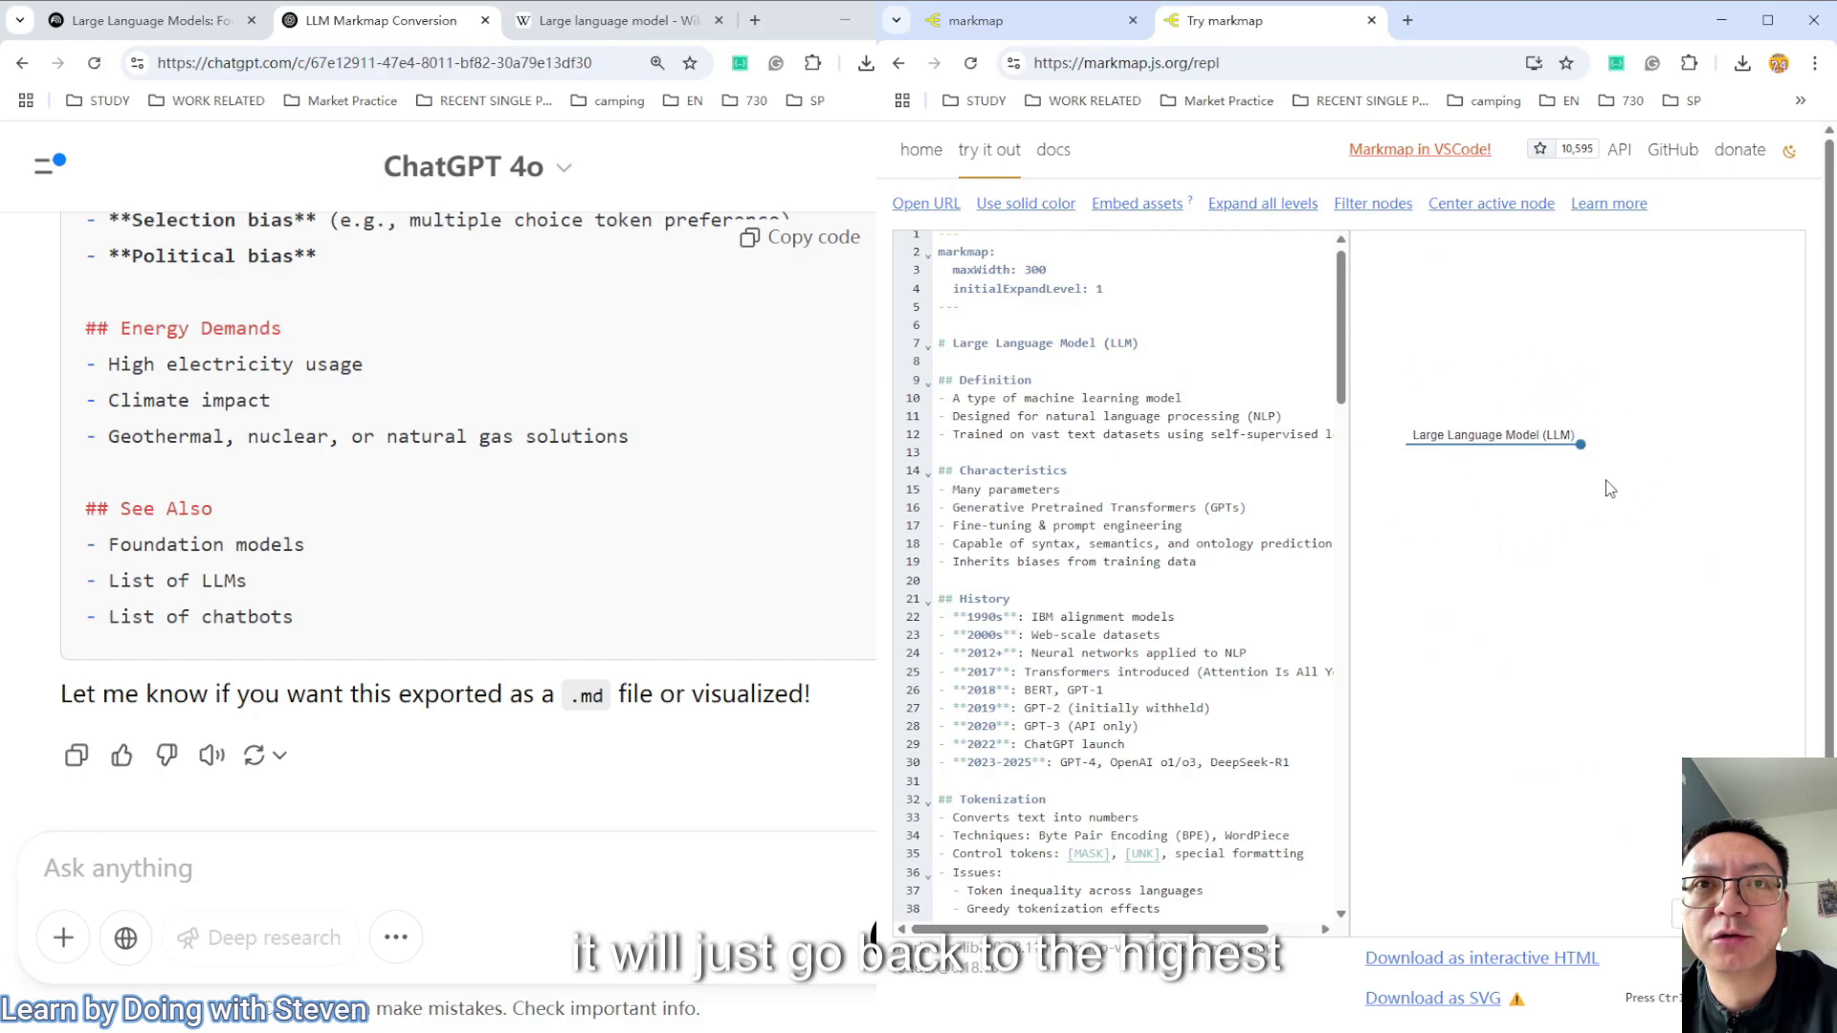
left_click(1224, 203)
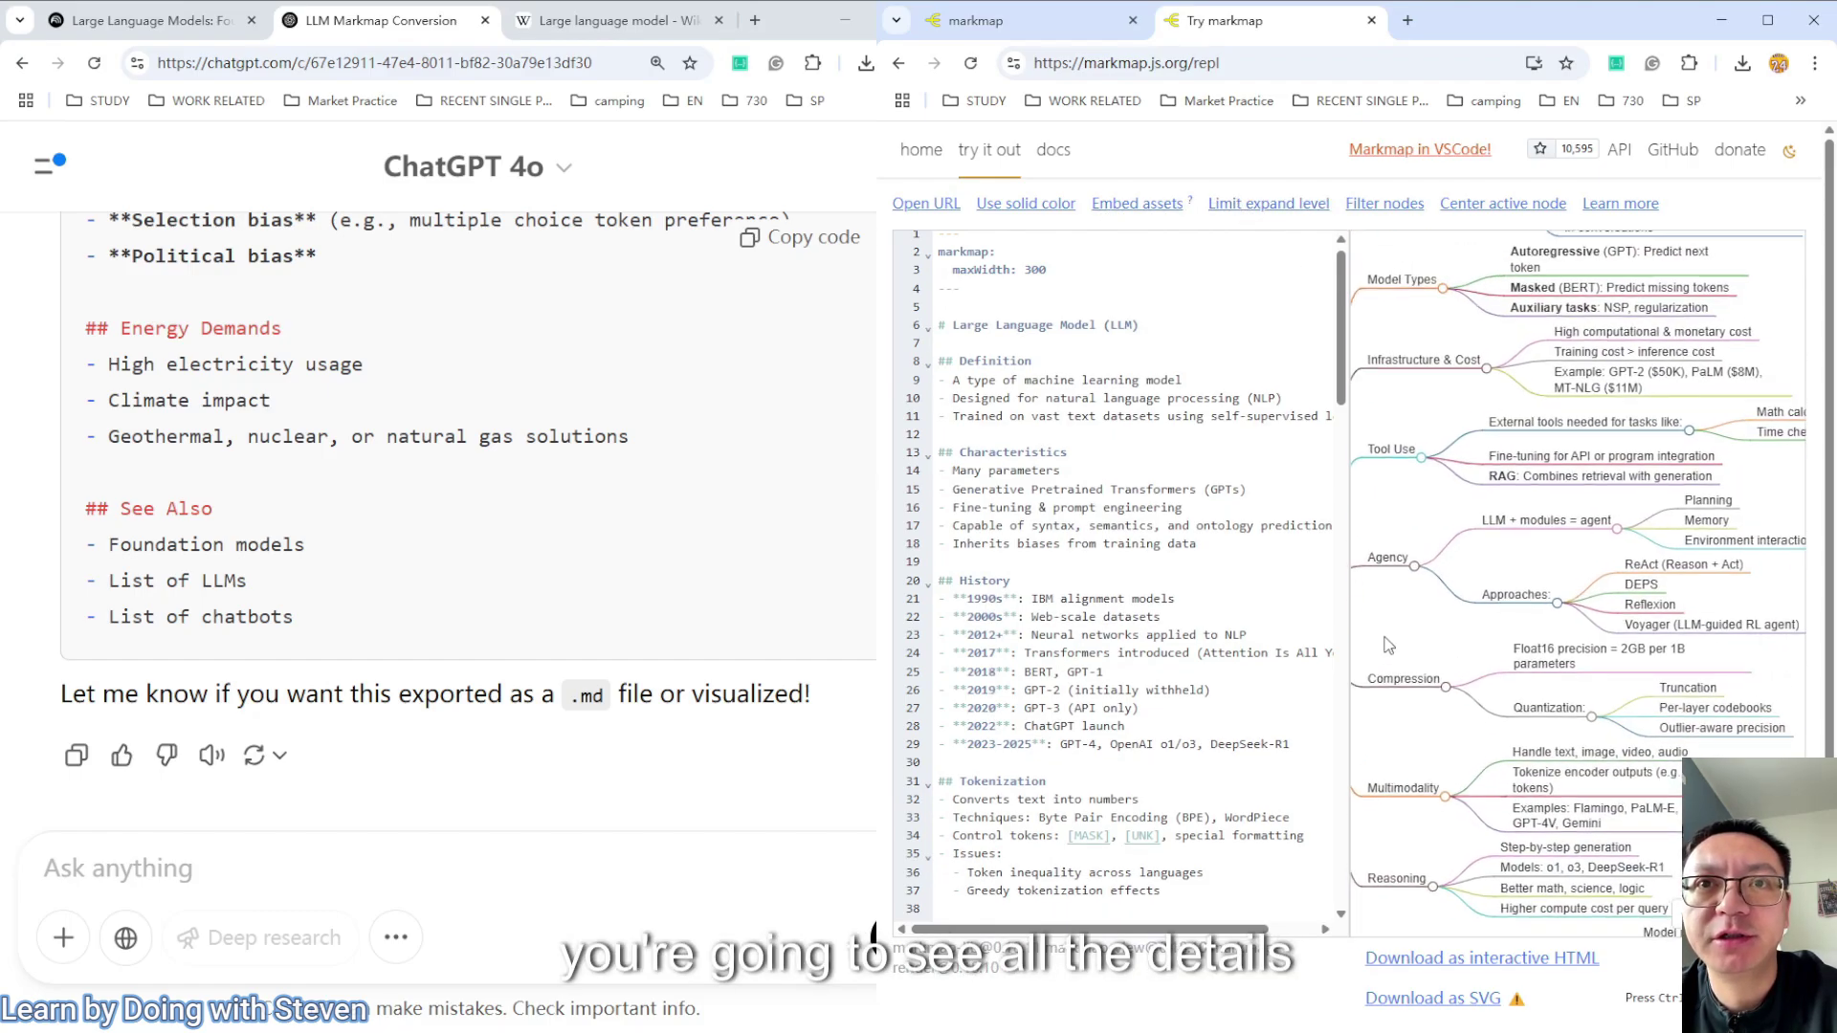
Try the node filtering and active-node centering options on the mind map
left_click(1384, 205)
left_click(1409, 209)
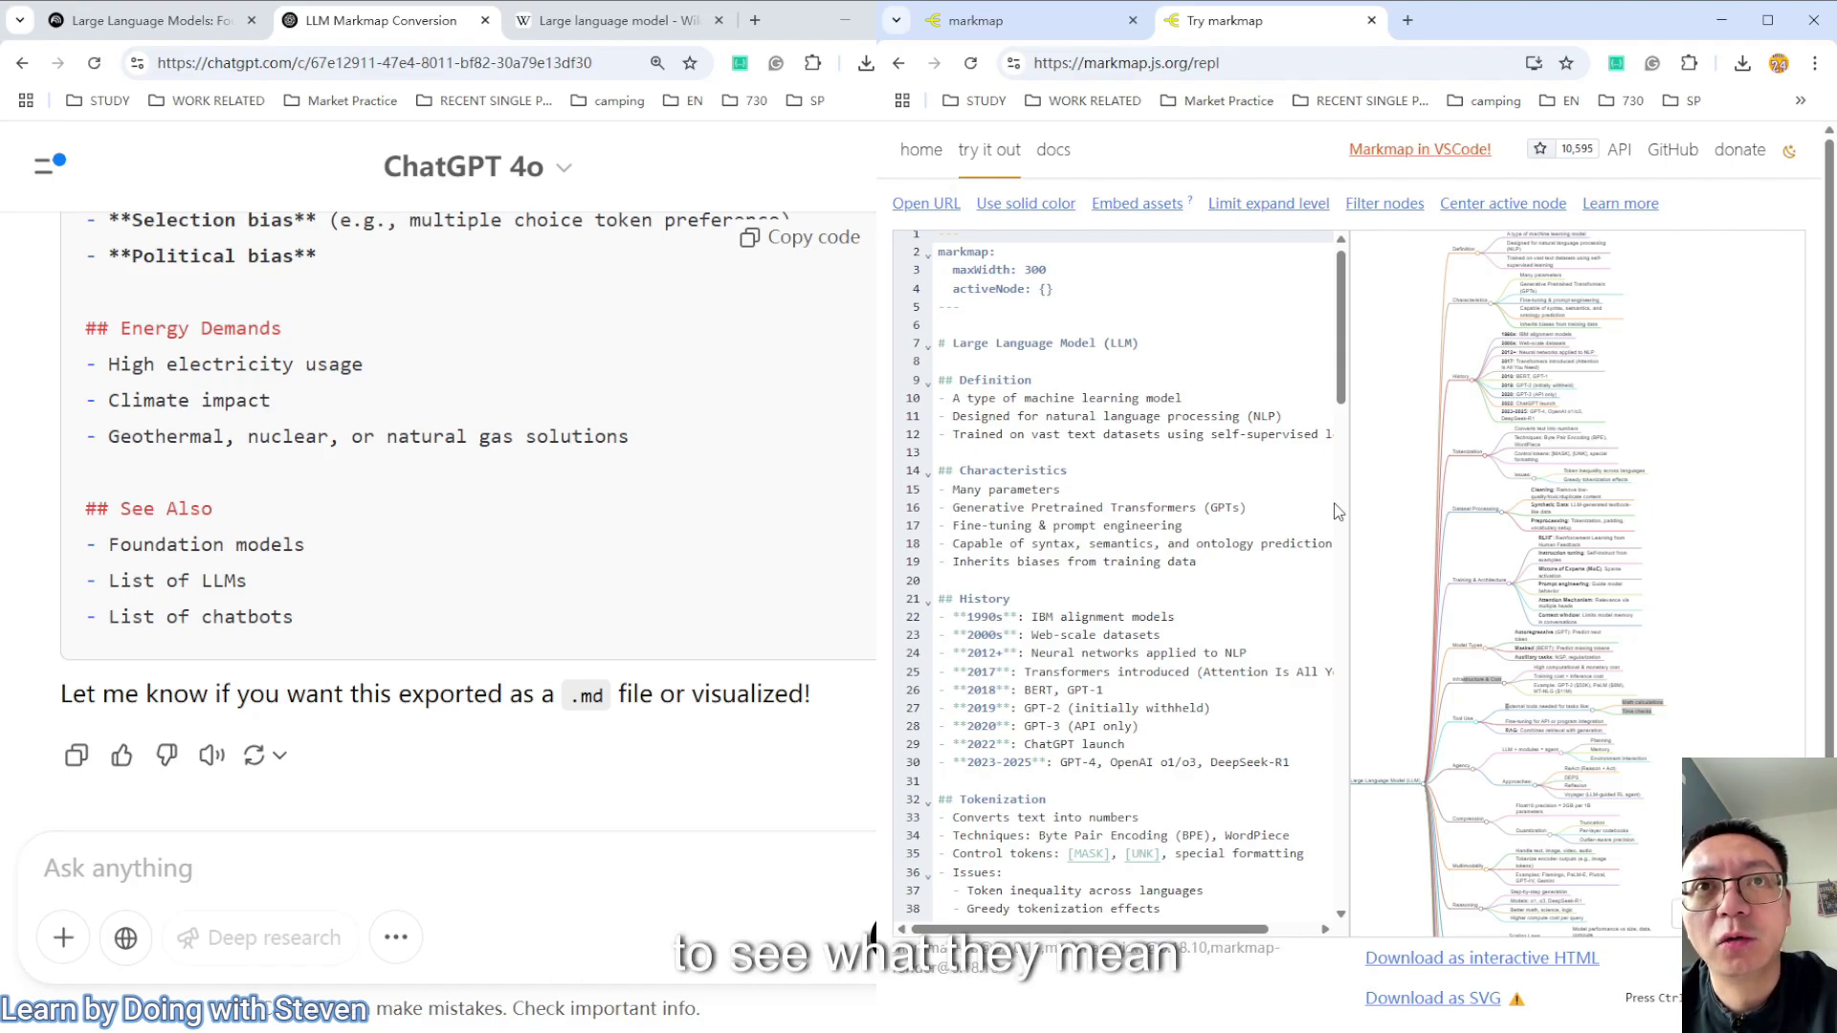
left_click_drag(1697, 562, 1664, 667)
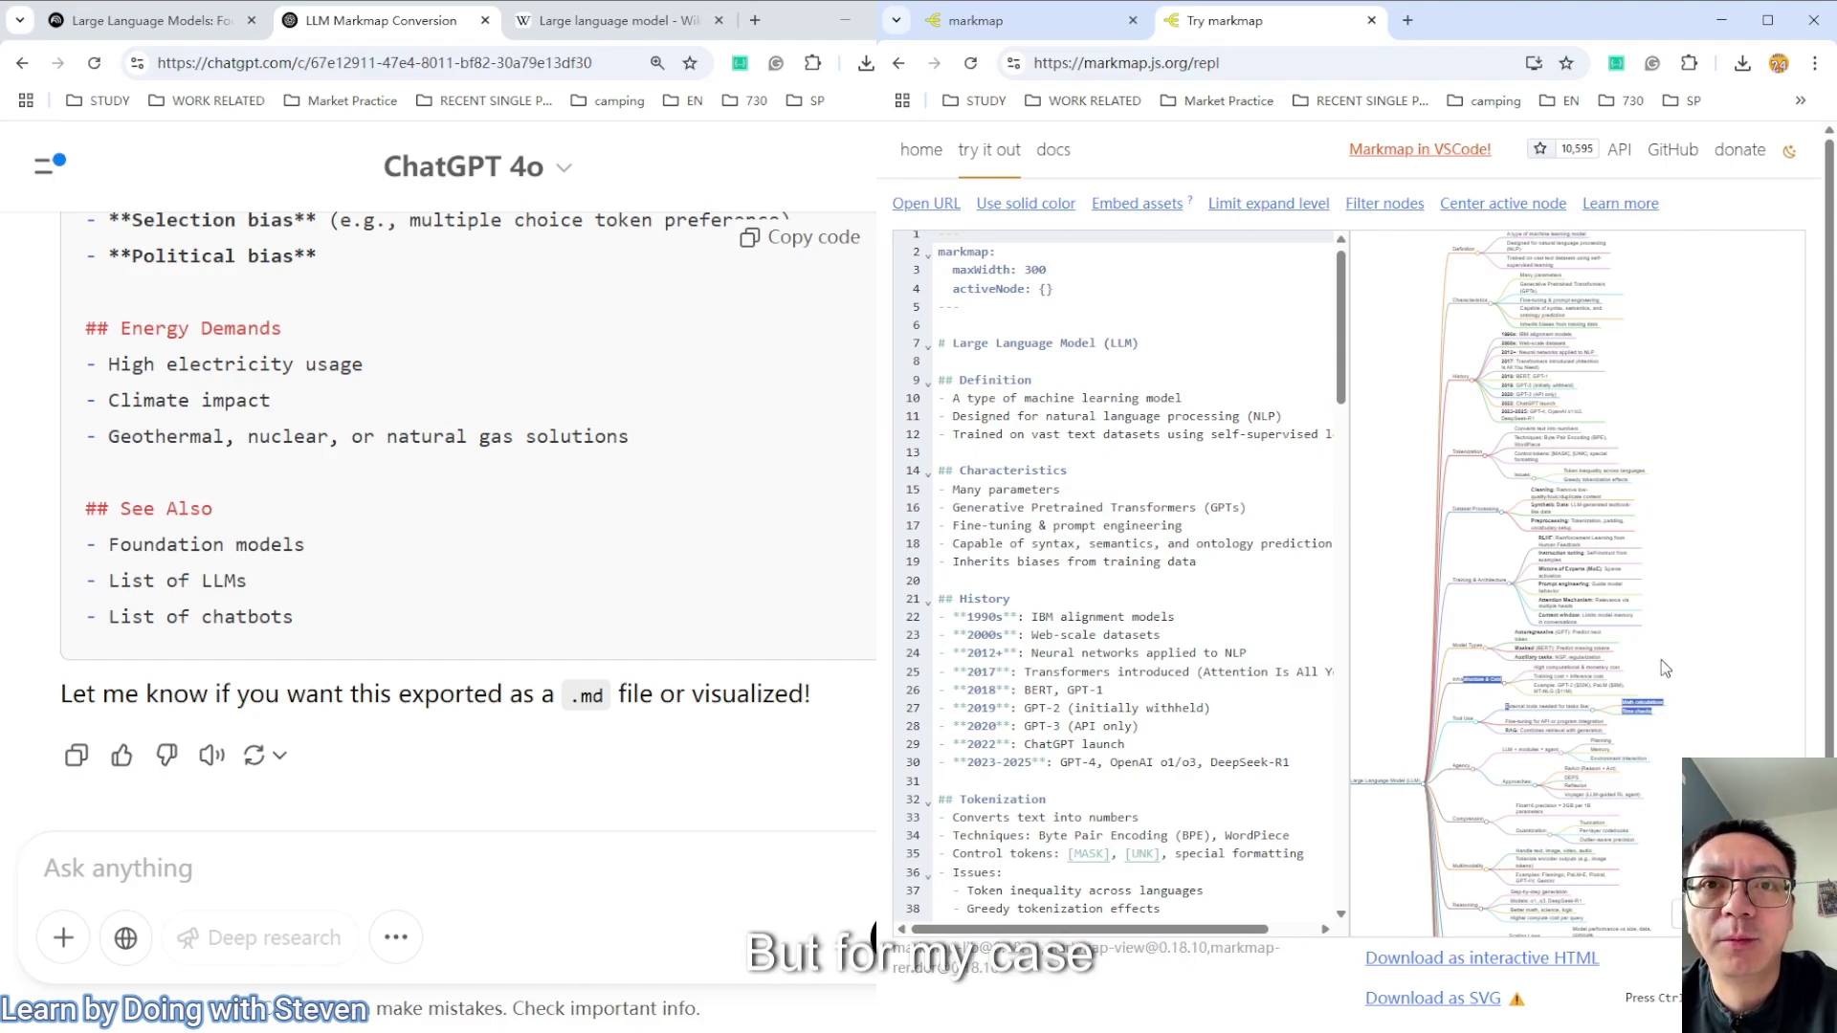
left_click(1640, 714)
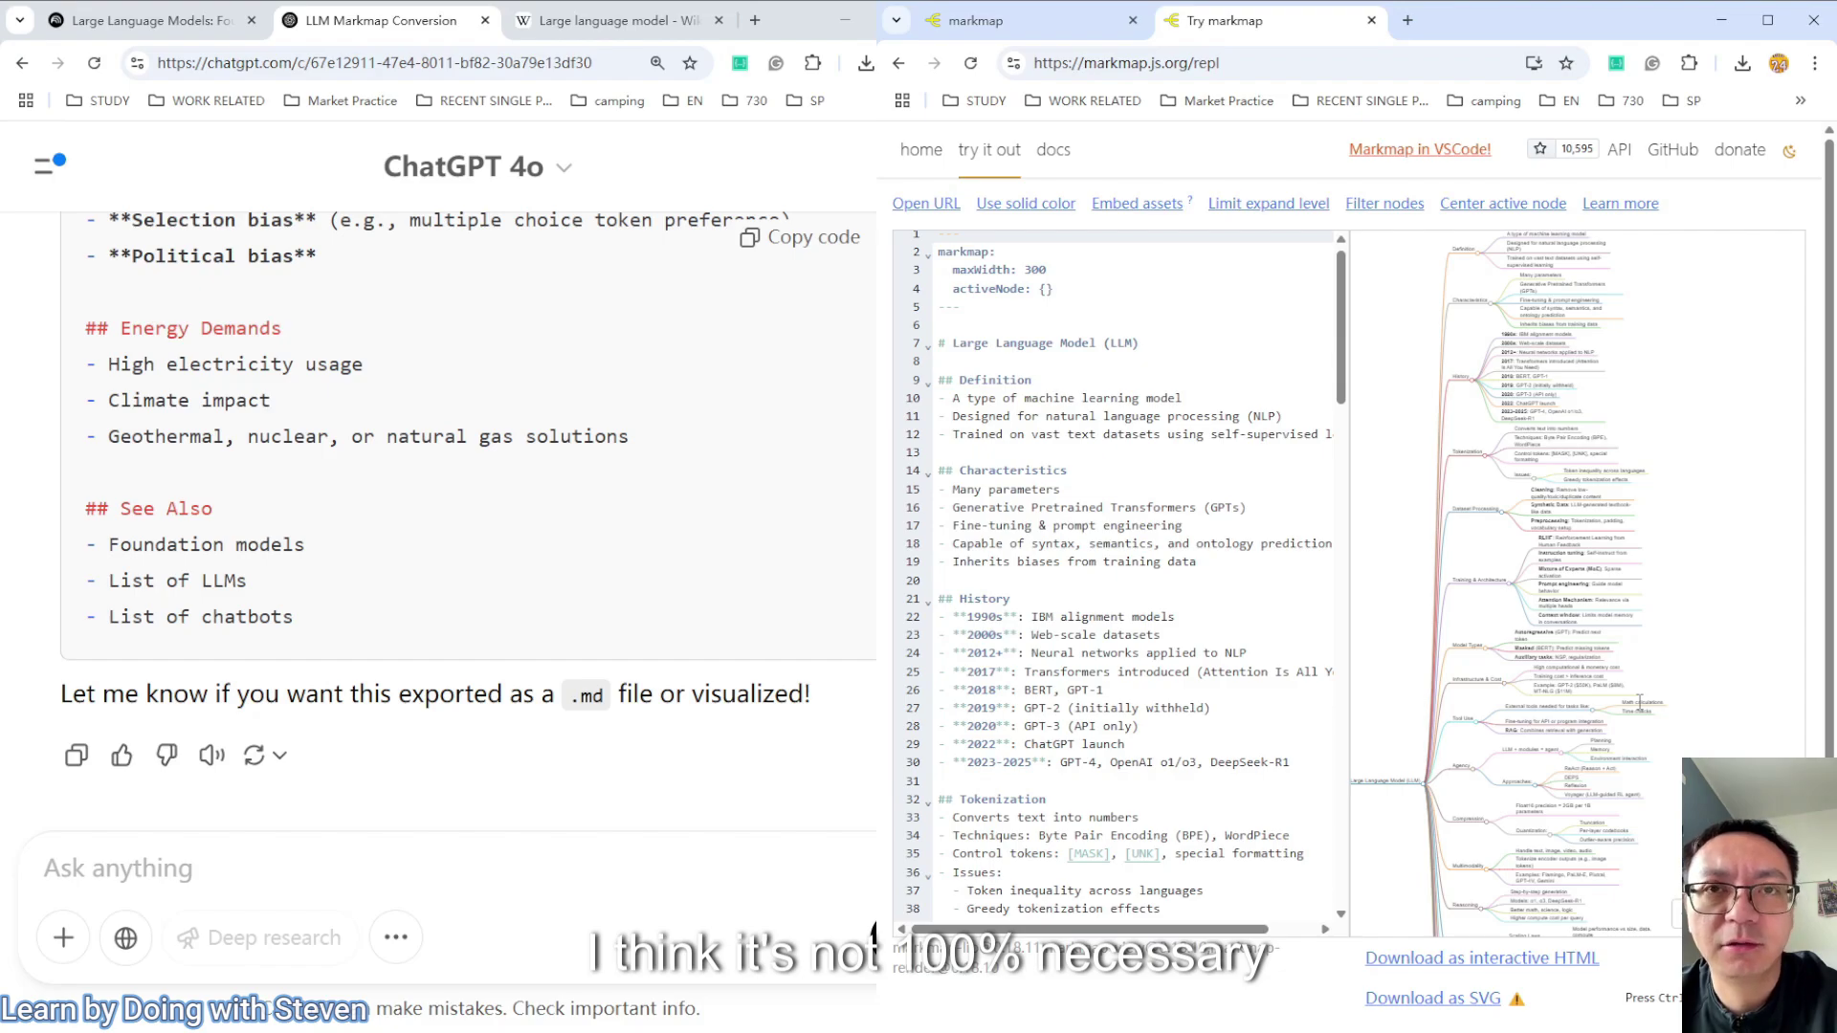
Download the mind map as interactive HTML and as SVG, and inspect the branches in markmap.svg
left_click_drag(1577, 541, 1637, 235)
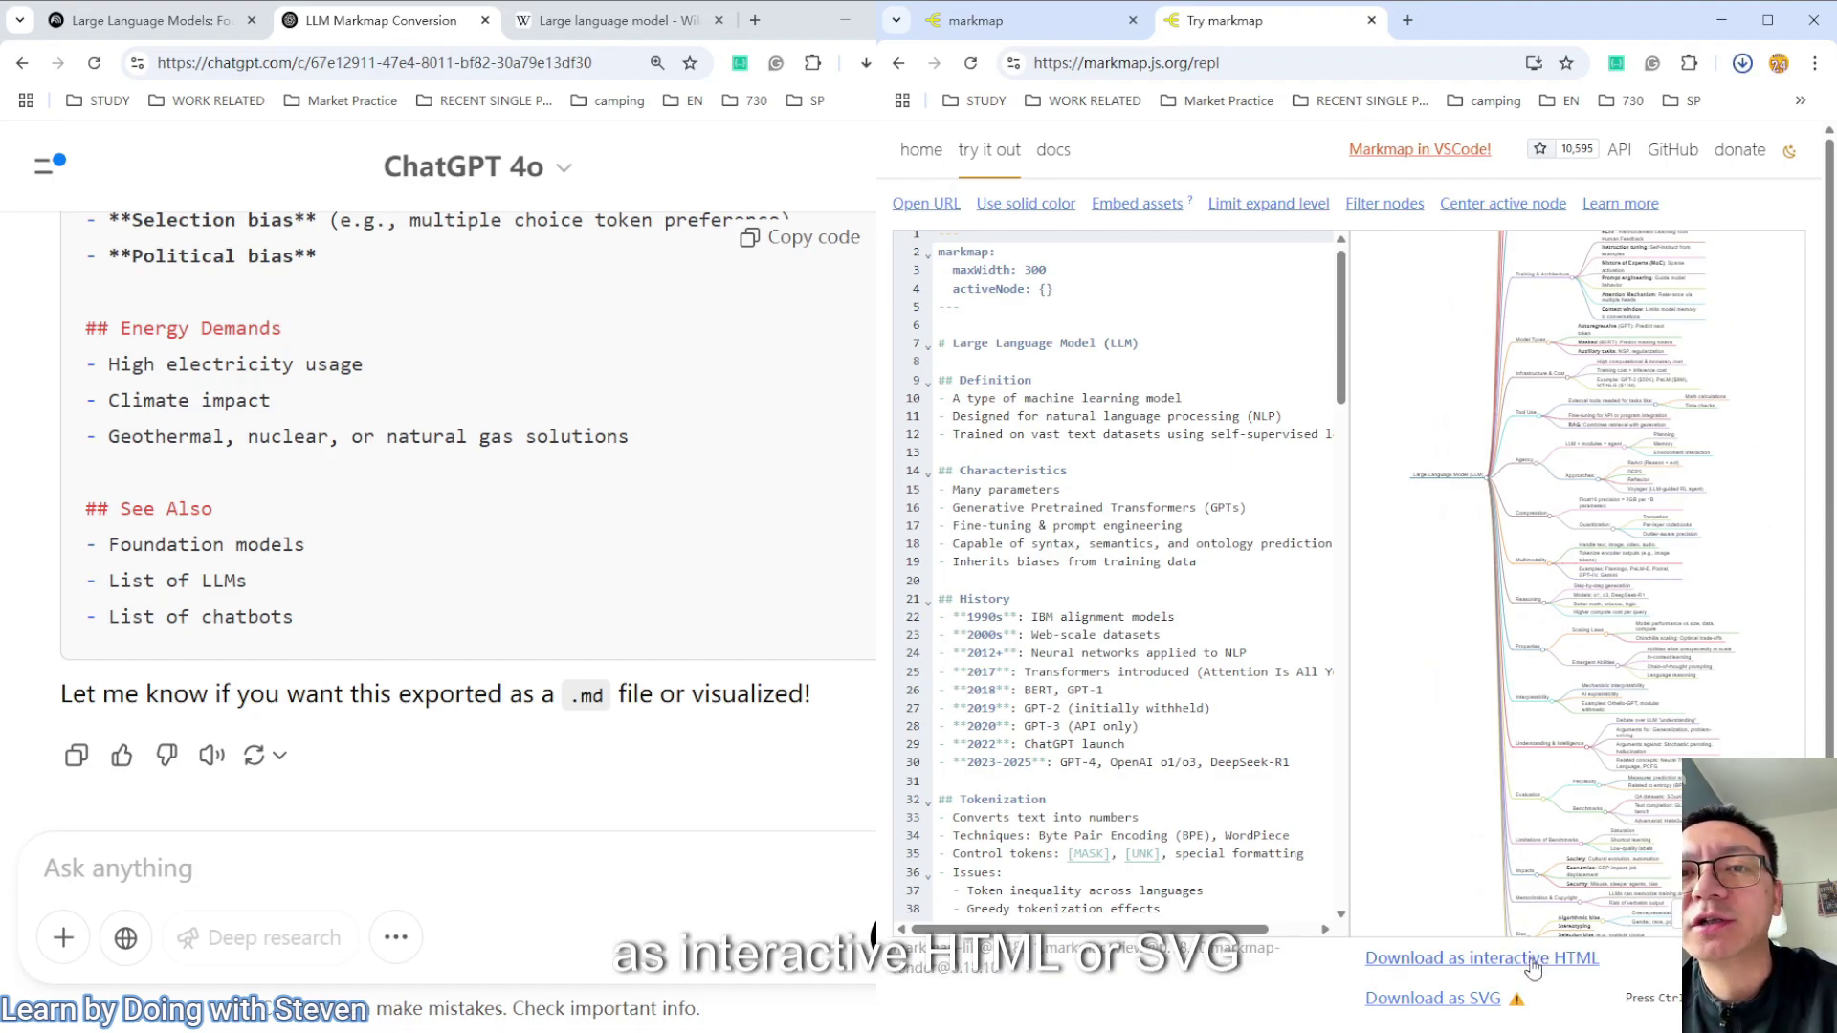
left_click(1483, 1000)
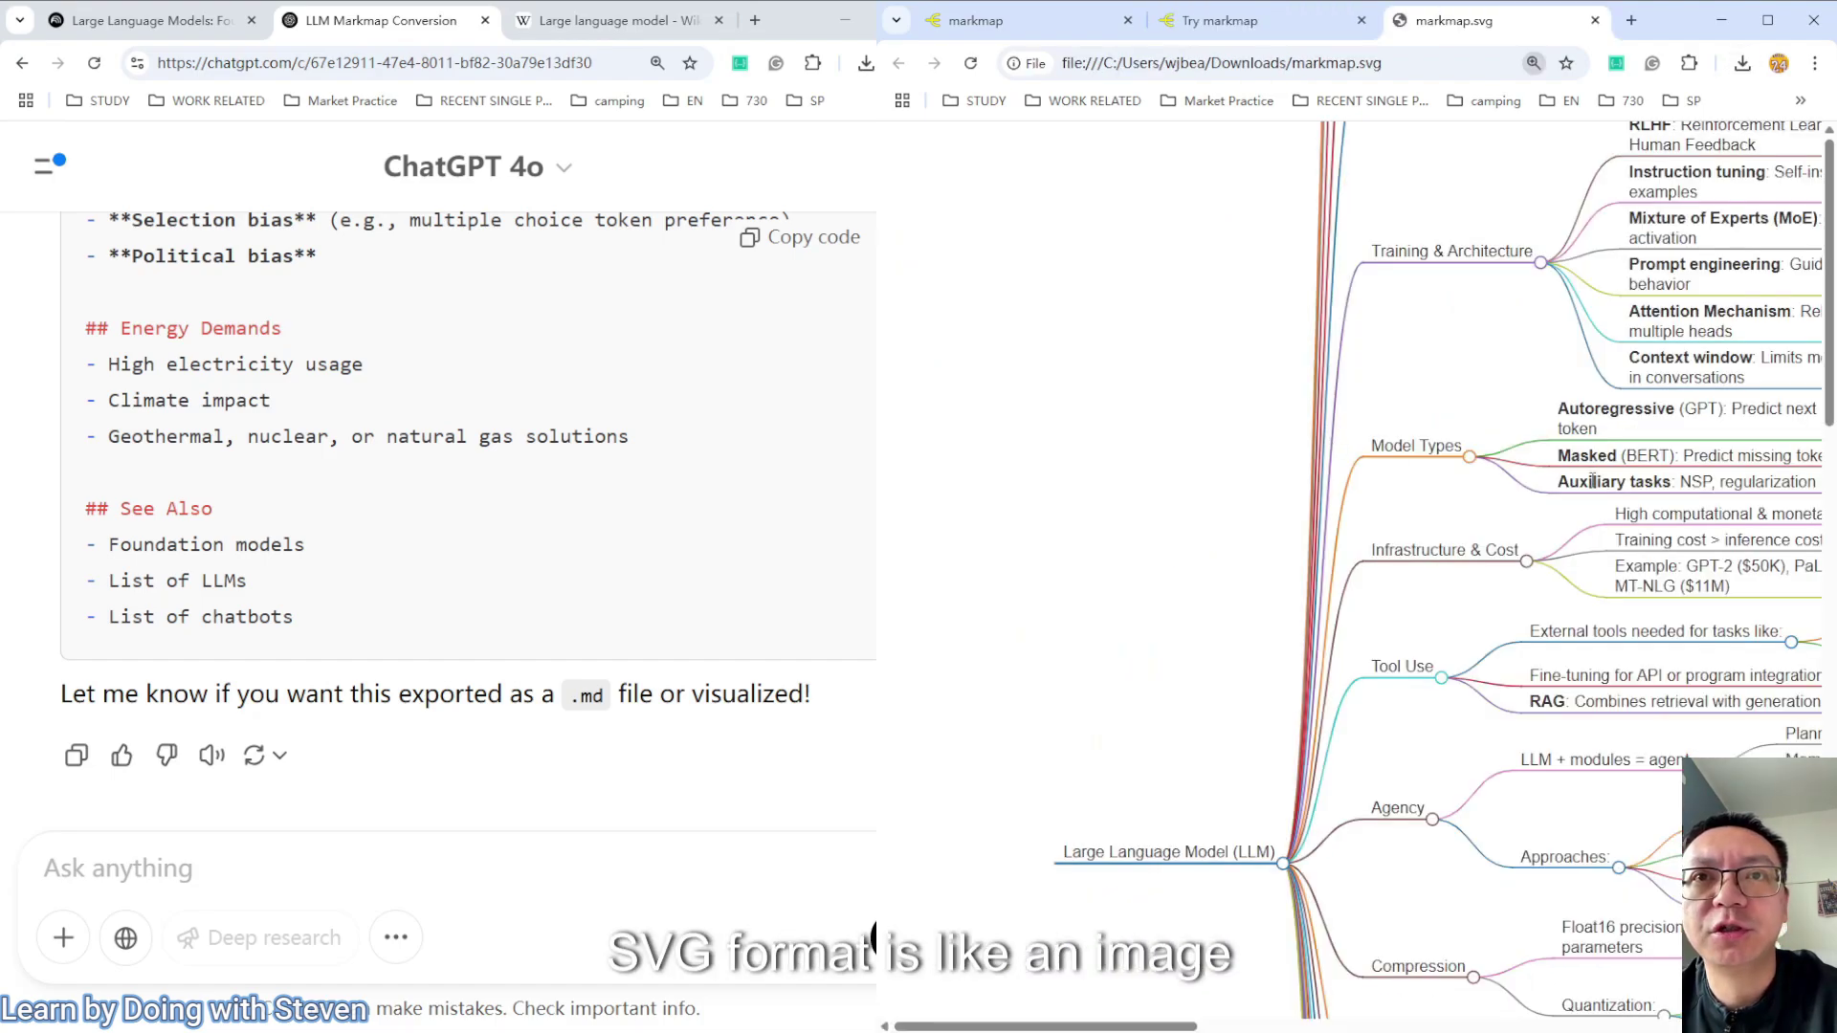
scroll(1593, 483, "down", 4)
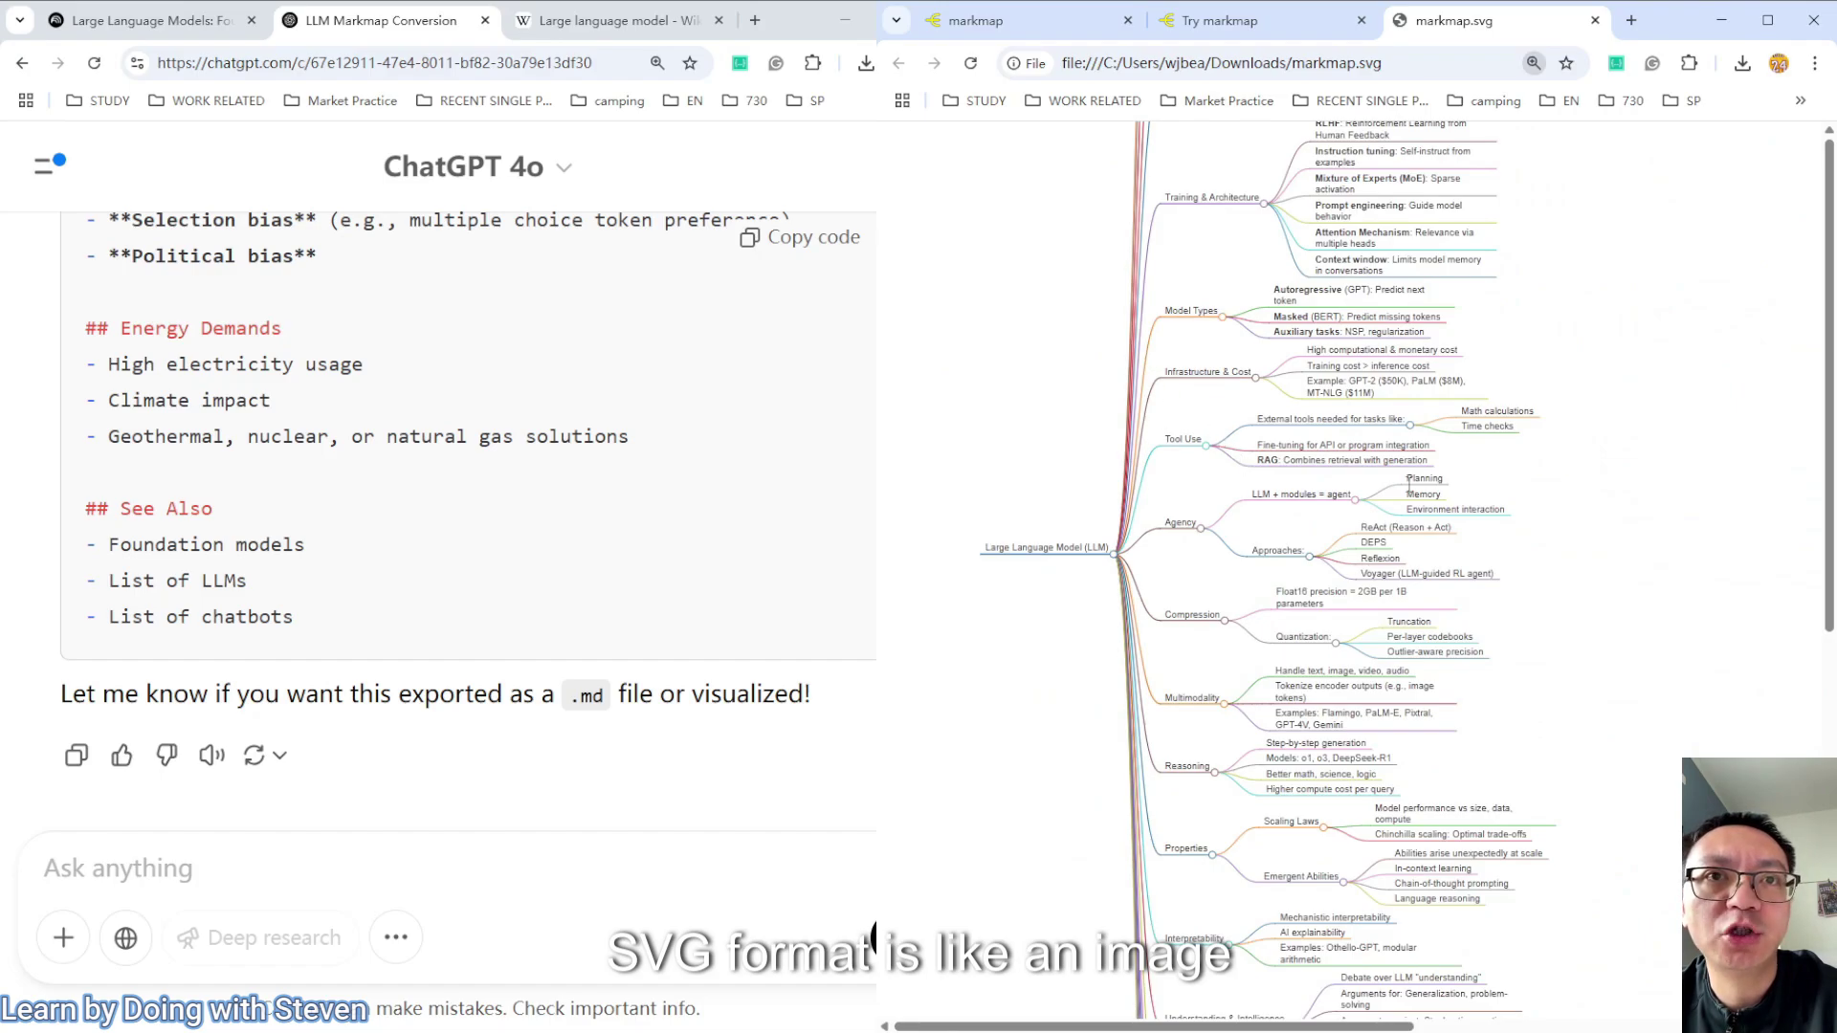
triple_click(1410, 443)
scroll(1410, 443, "up", 3)
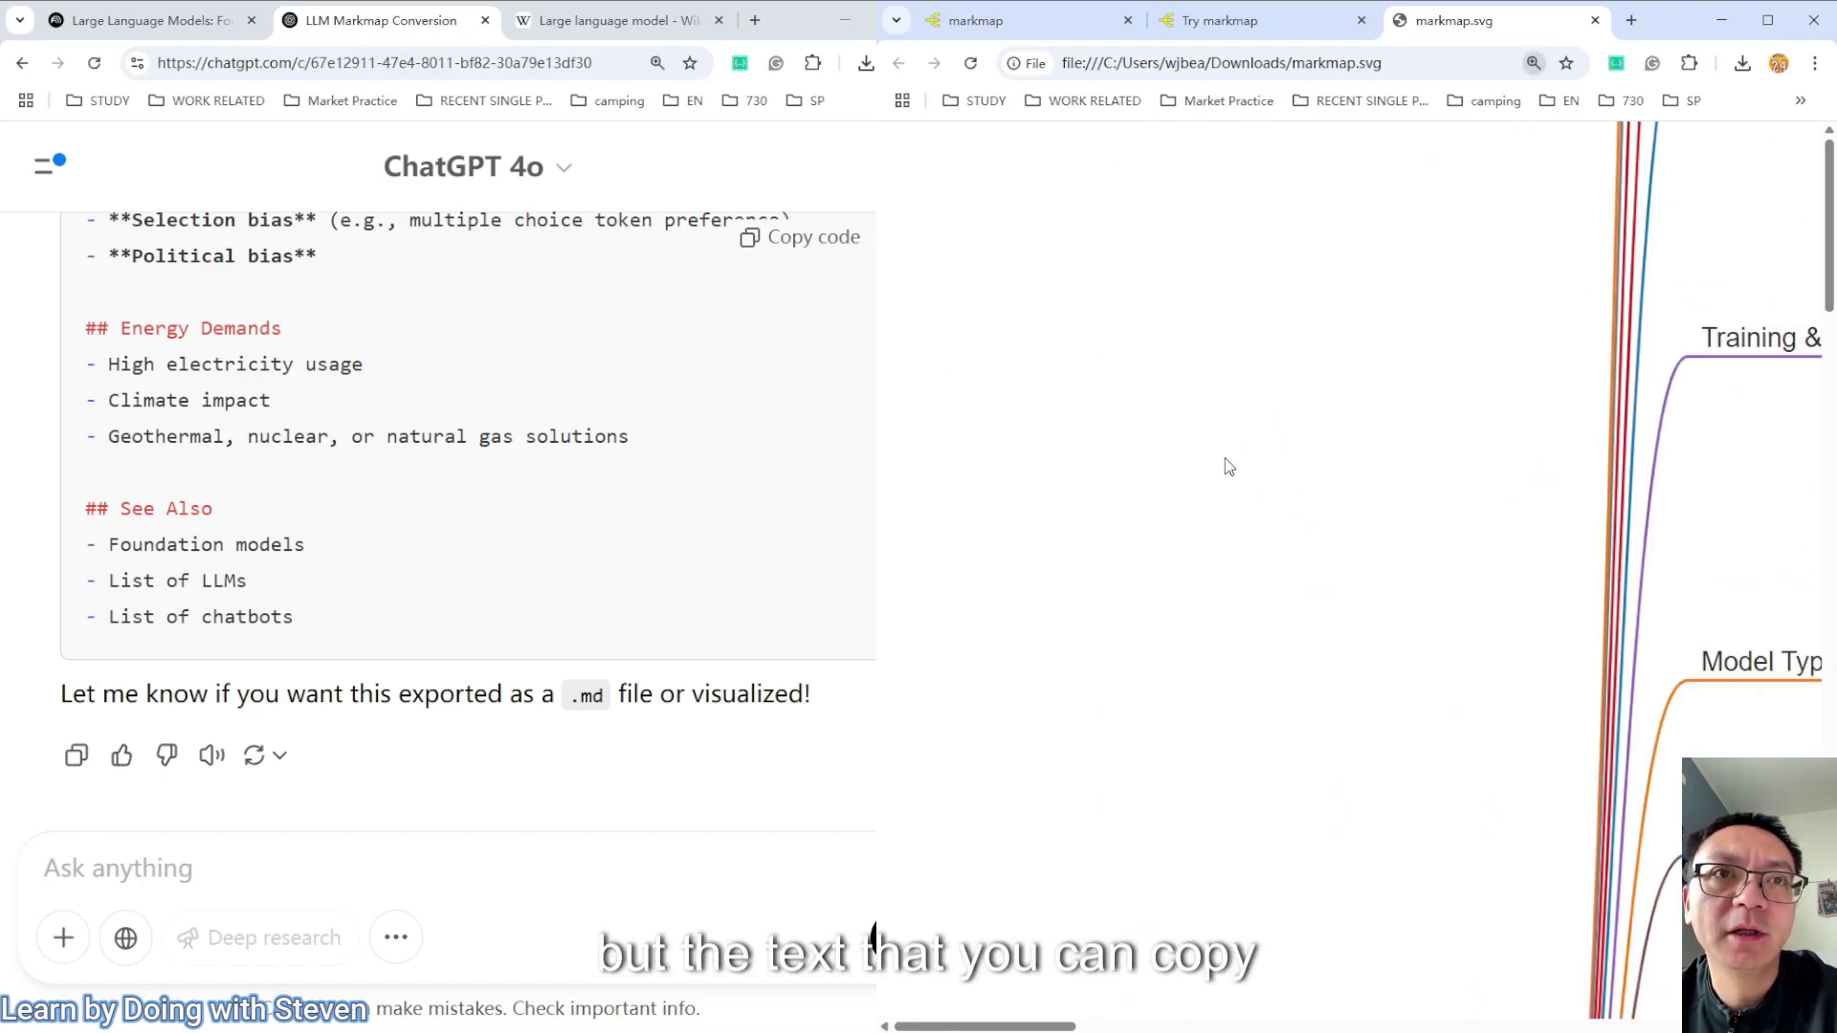
scroll(1525, 565, "down", 5)
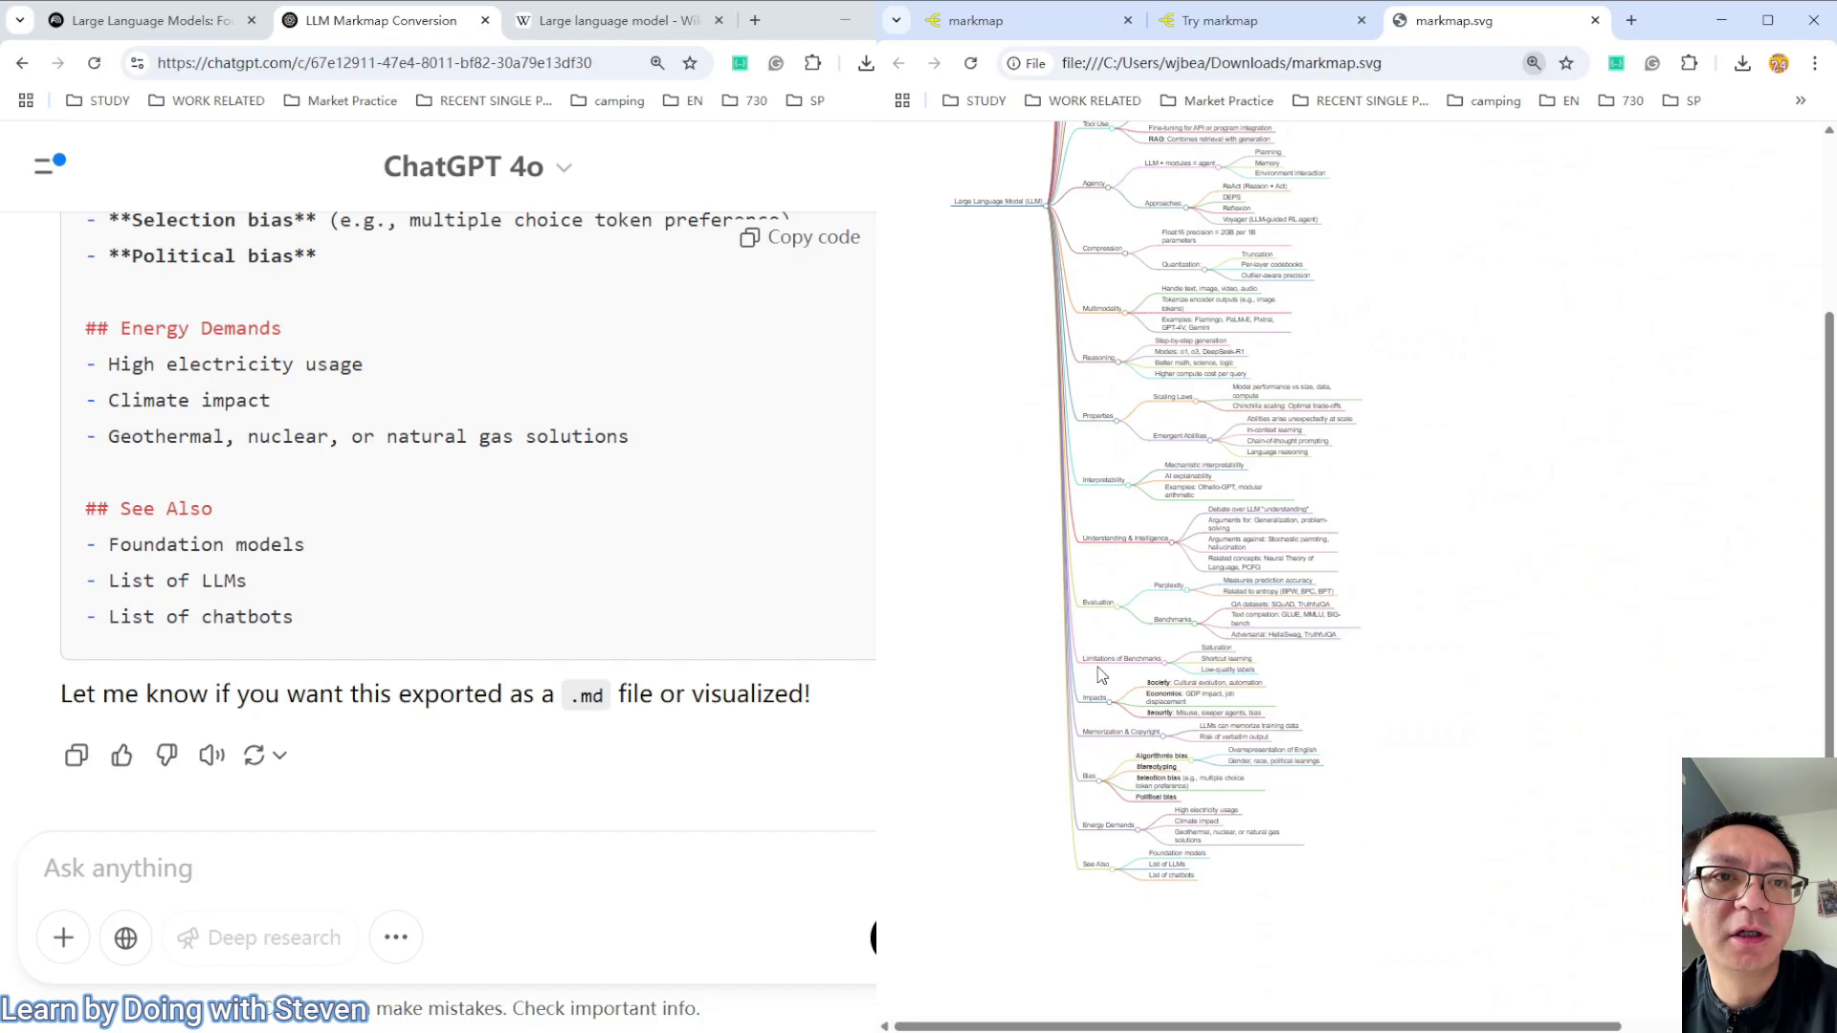
scroll(1120, 671, "up", 3)
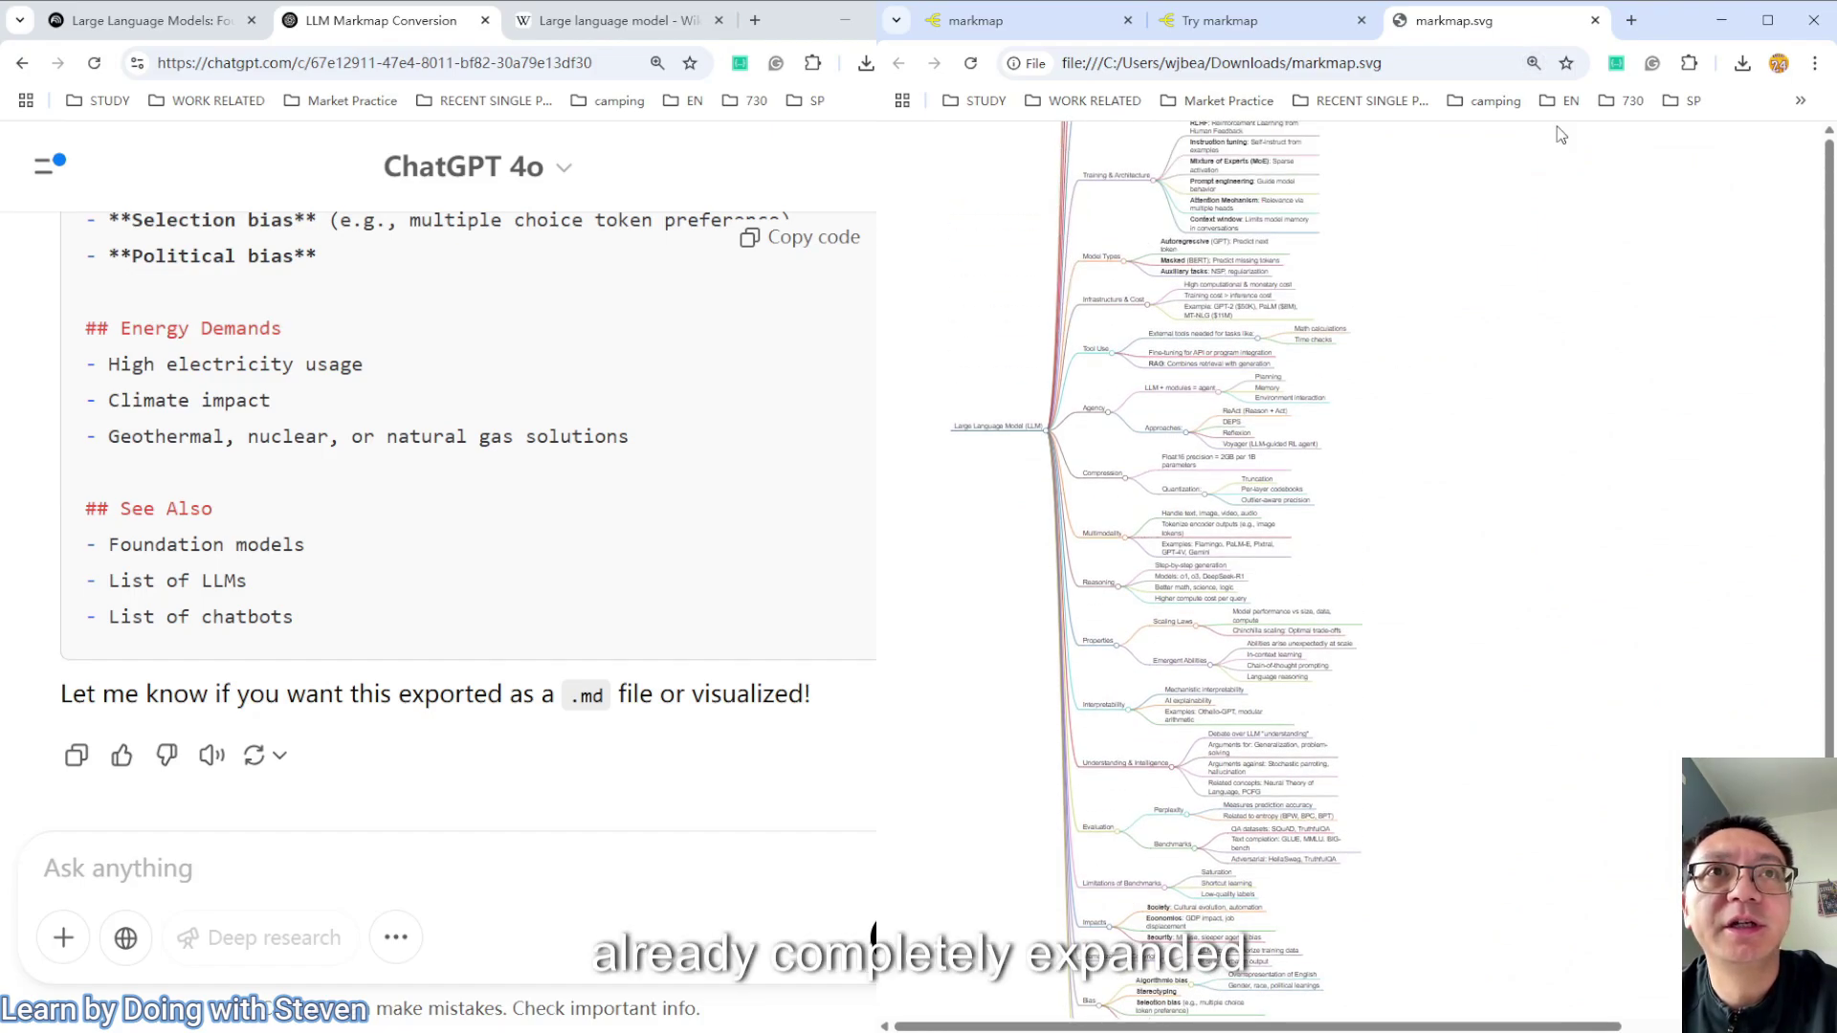
Open the downloaded markmap.html and view its upper branches up close
left_click(1742, 63)
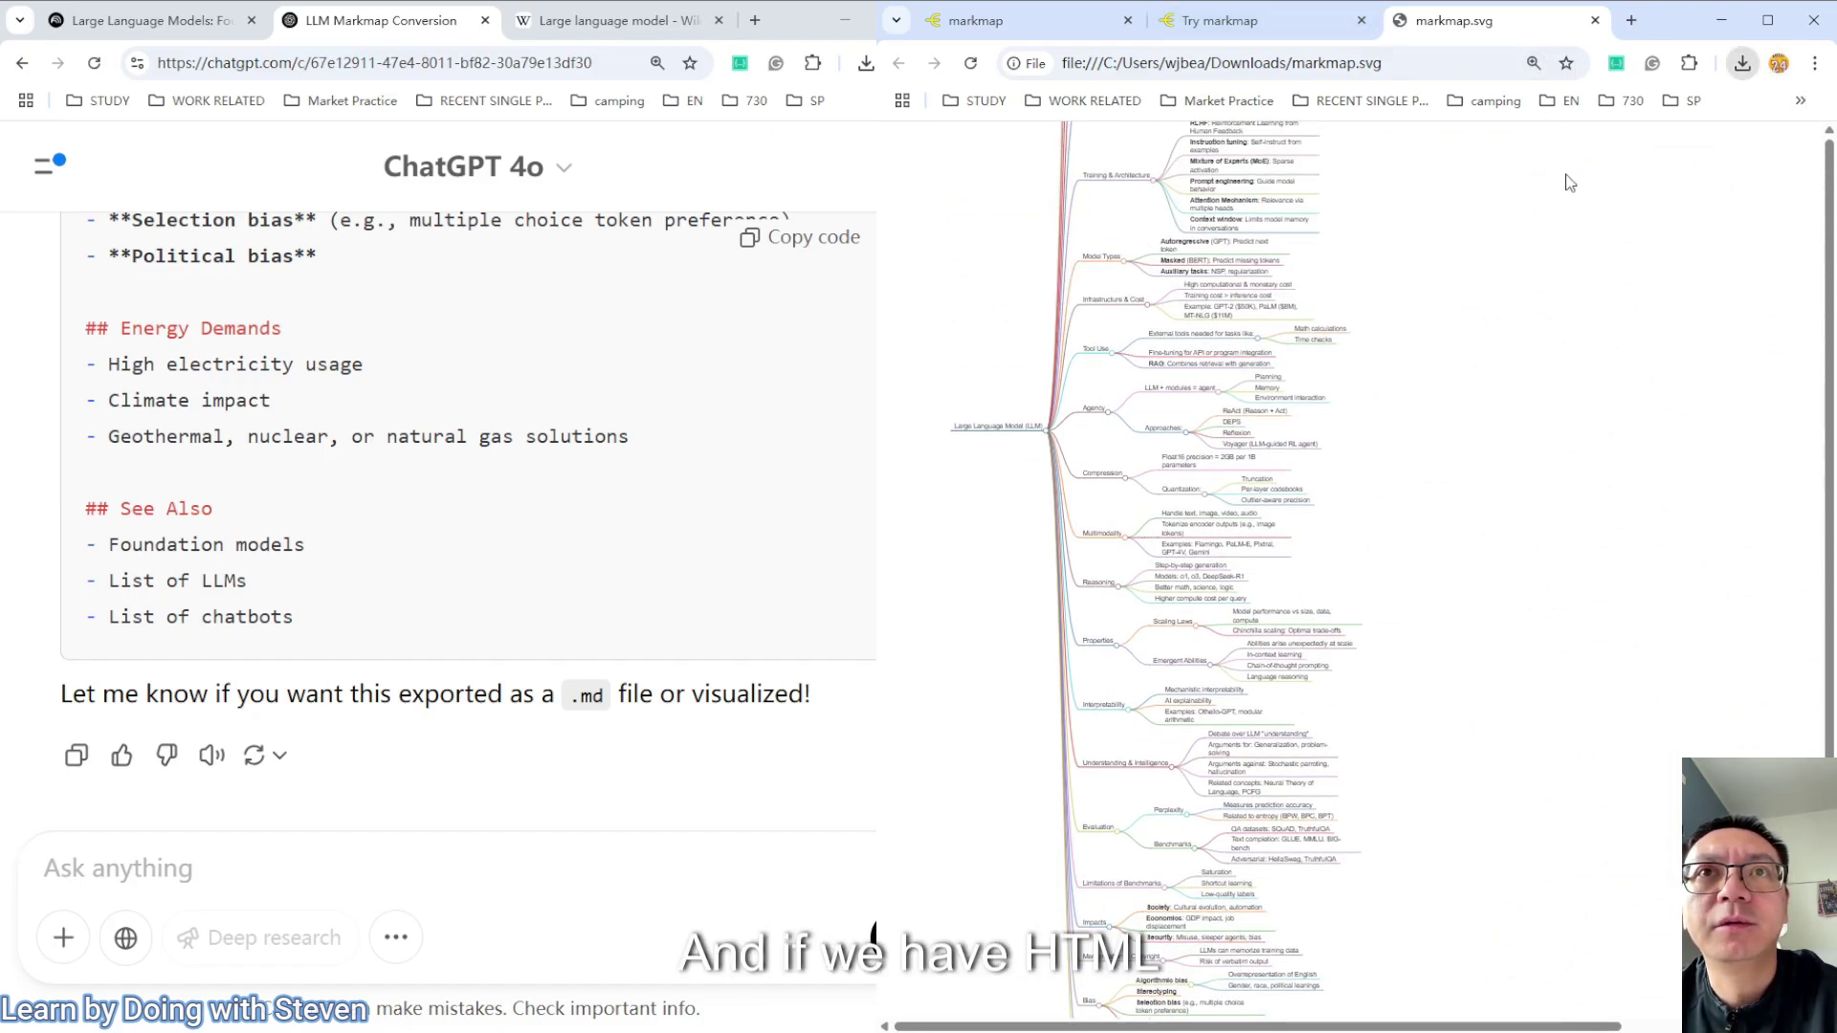
left_click(1593, 170)
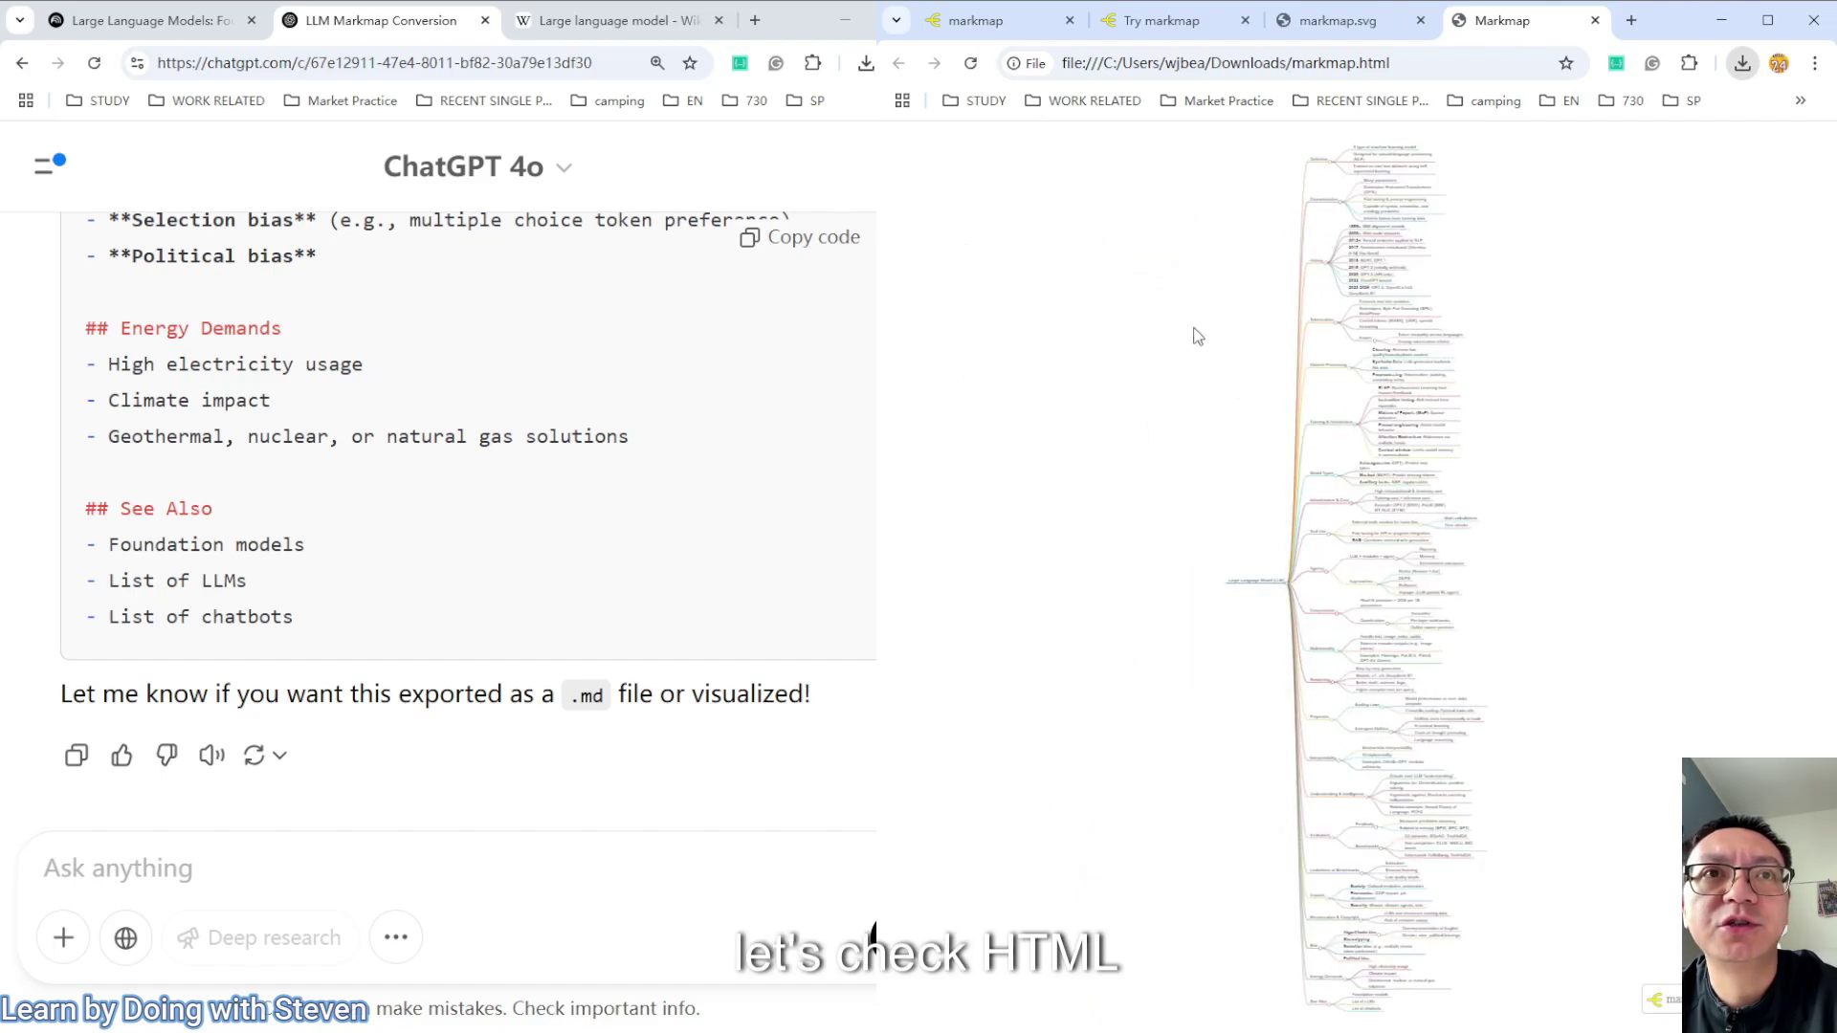
scroll(1196, 344, "up", 3)
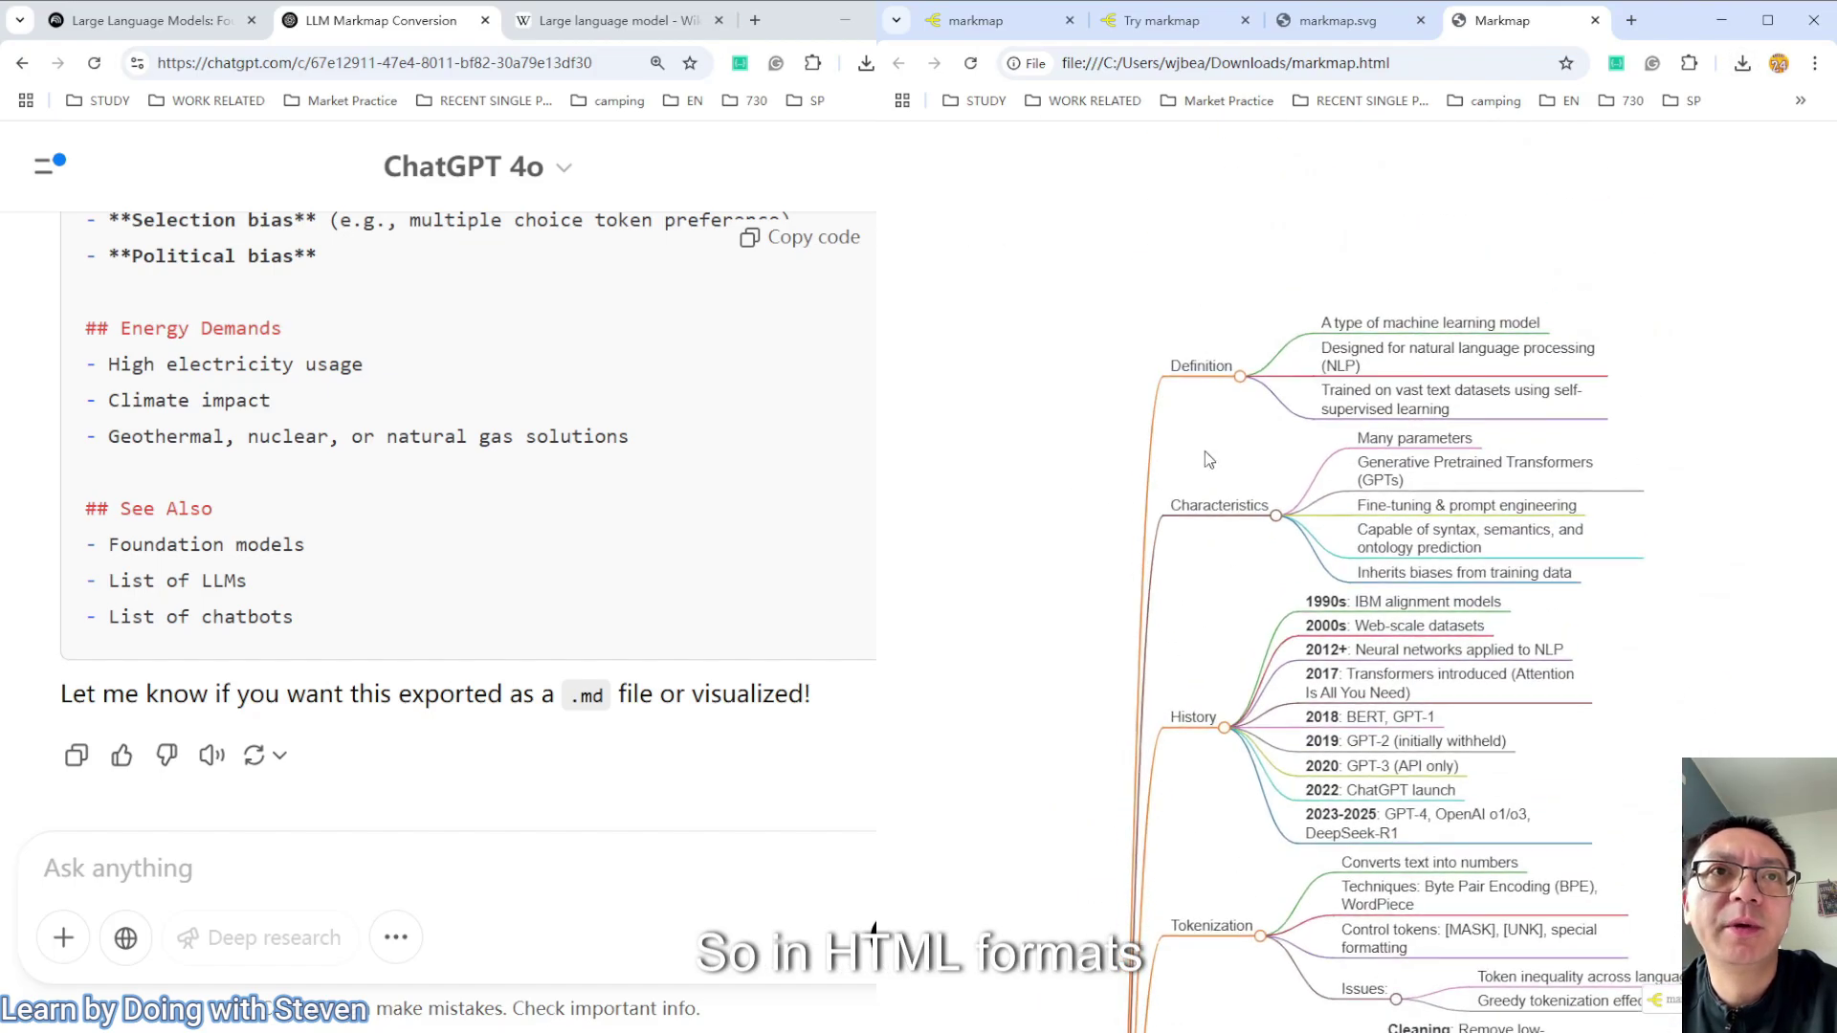
Try collapsing the Definition, Characteristics and History branches and the Large Language Model root in the HTML mind map
left_click(1238, 376)
left_click(1276, 507)
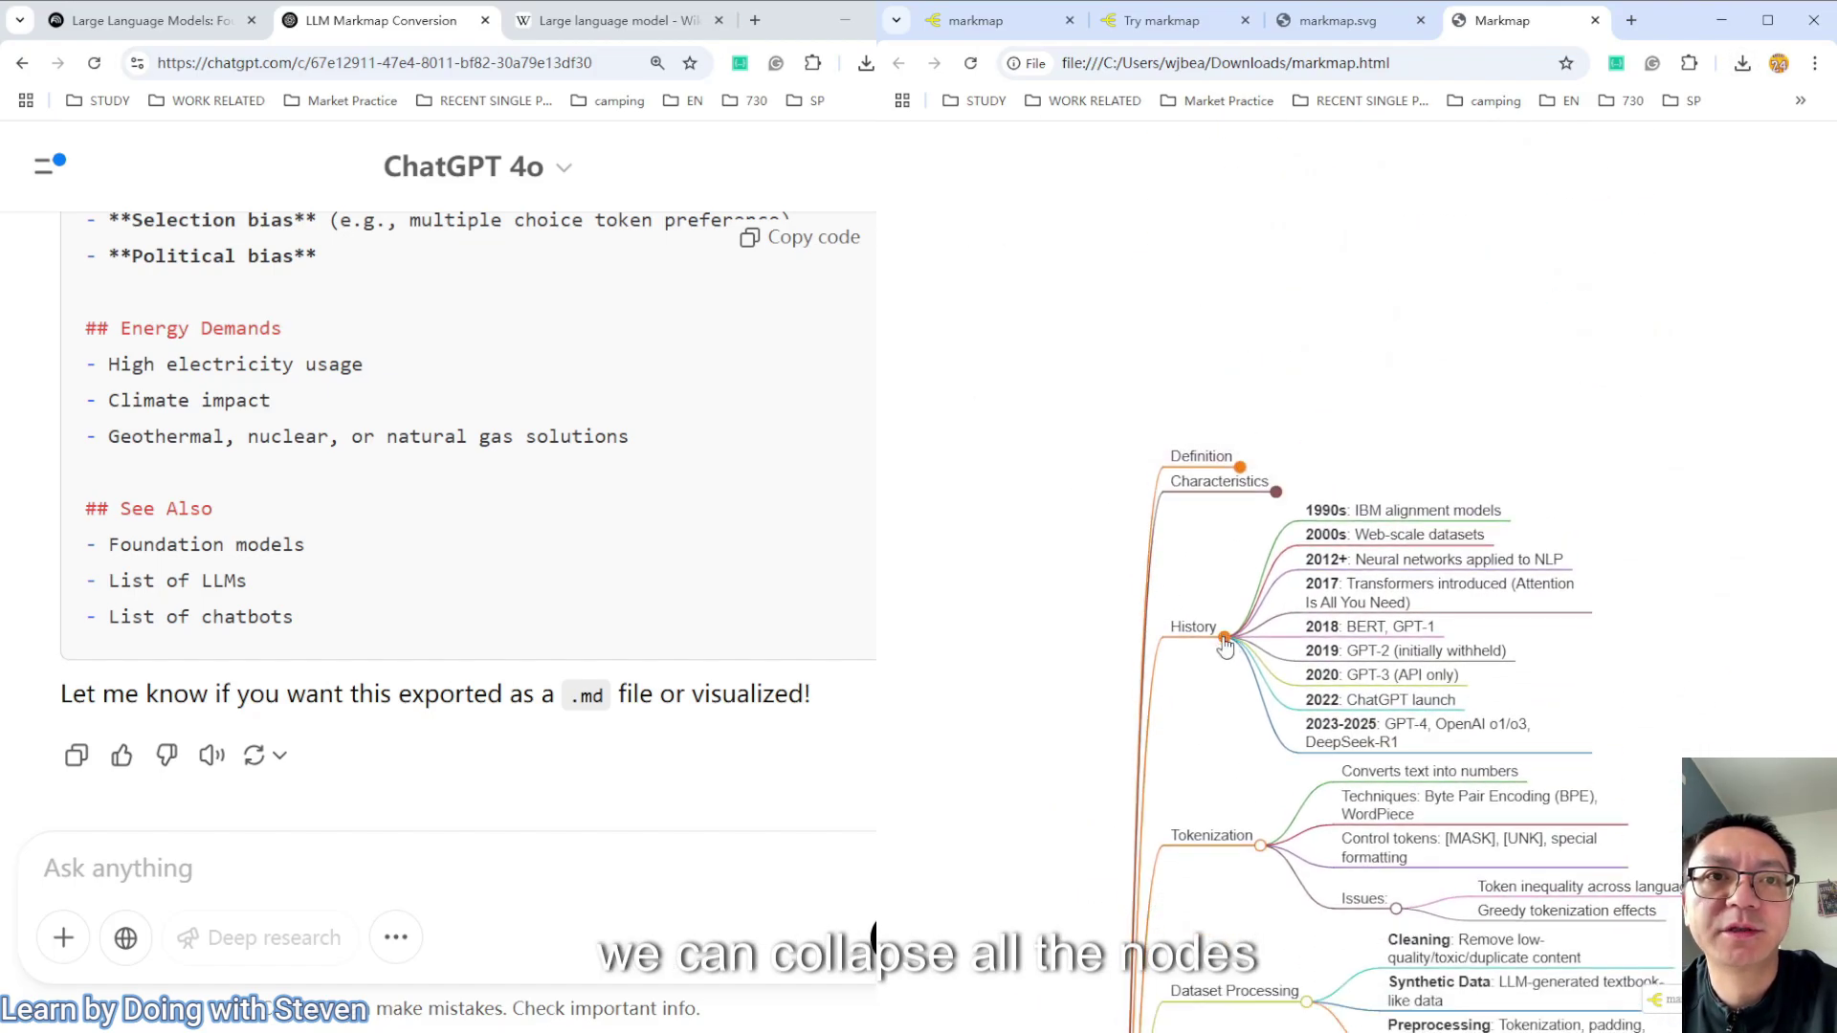
left_click(1226, 639)
scroll(1109, 797, "down", 5)
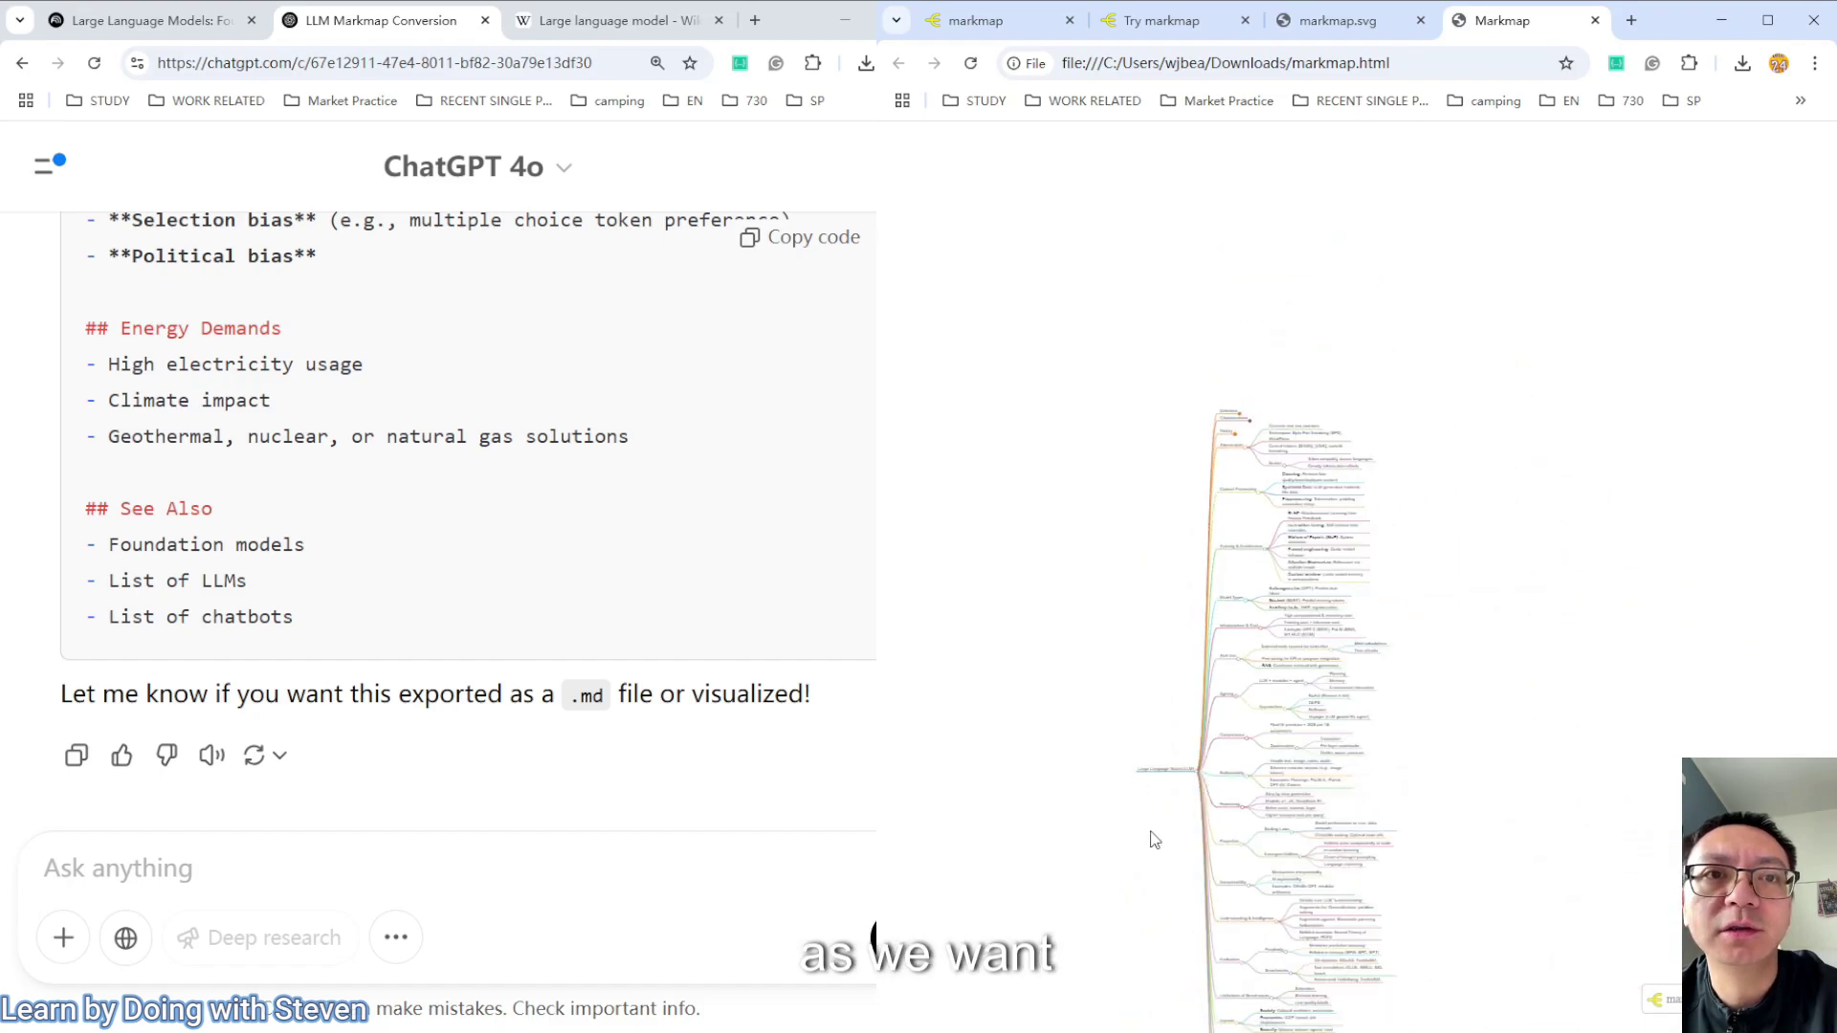
left_click(1197, 775)
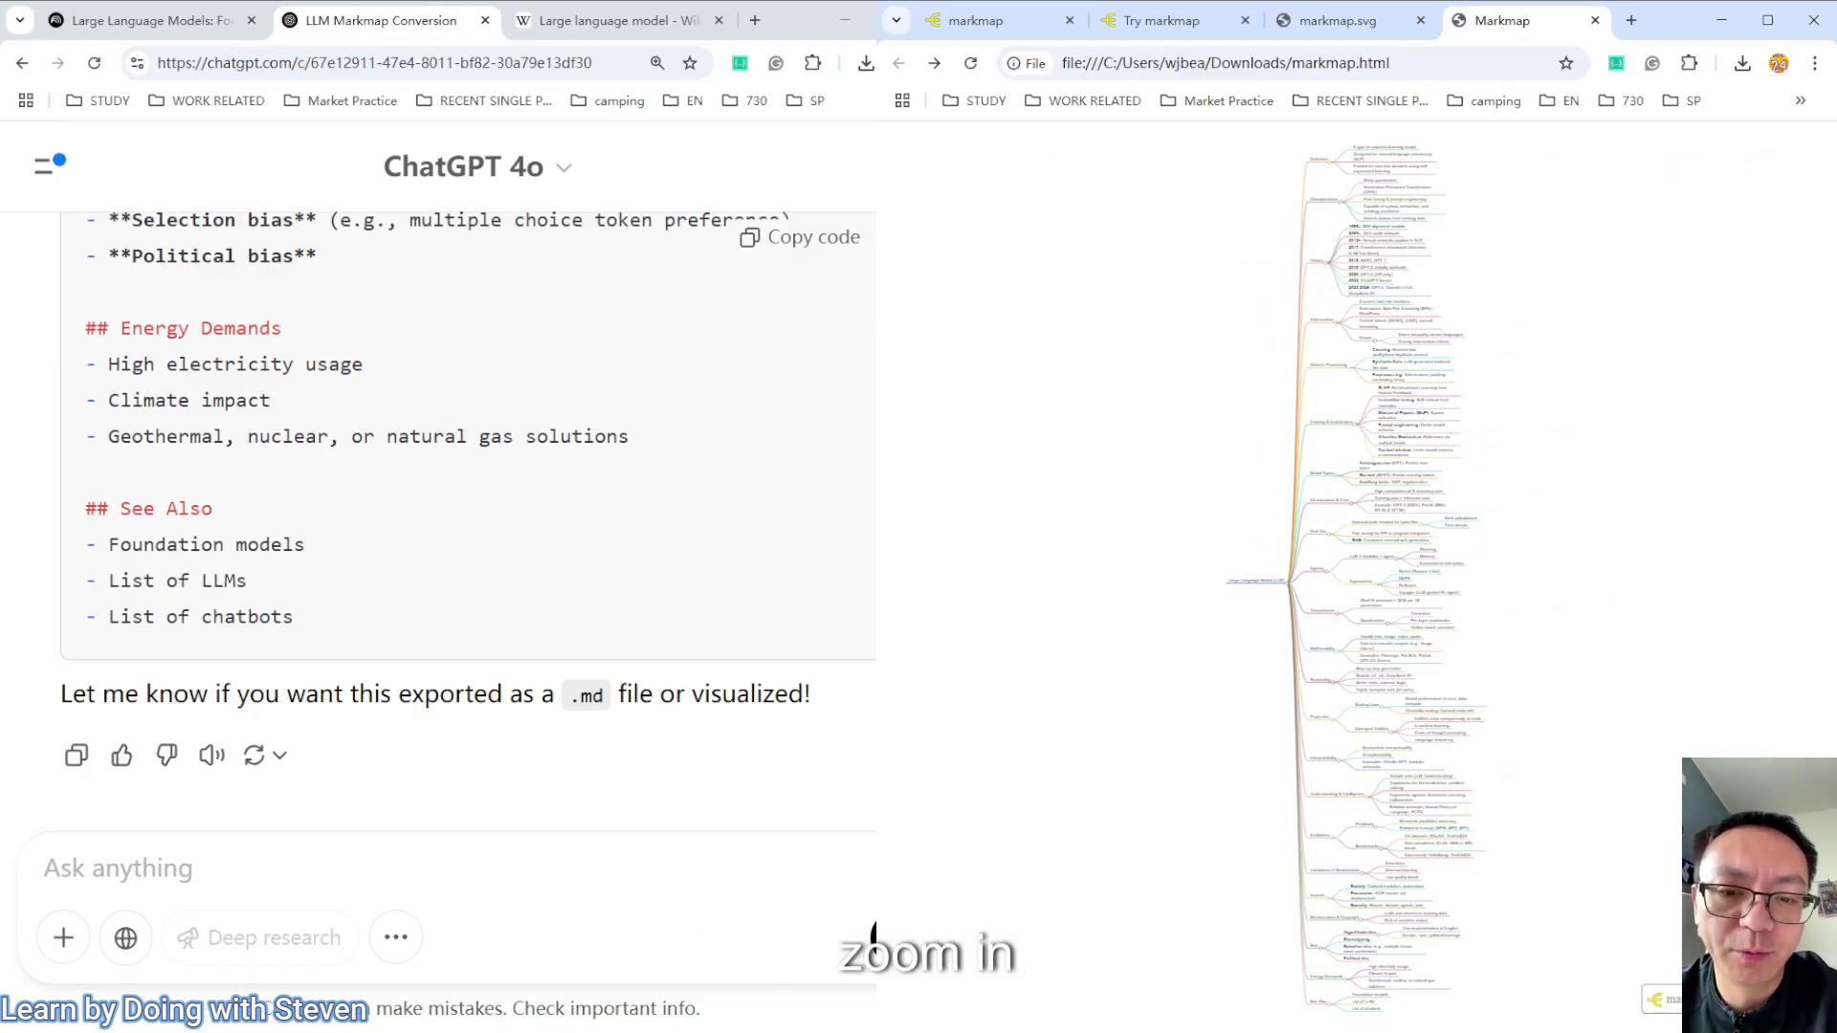
Inspect the middle branches of the HTML mind map up close, and reload the page to reset the view
scroll(1620, 490, "up", 5)
left_click_drag(1717, 591, 1650, 664)
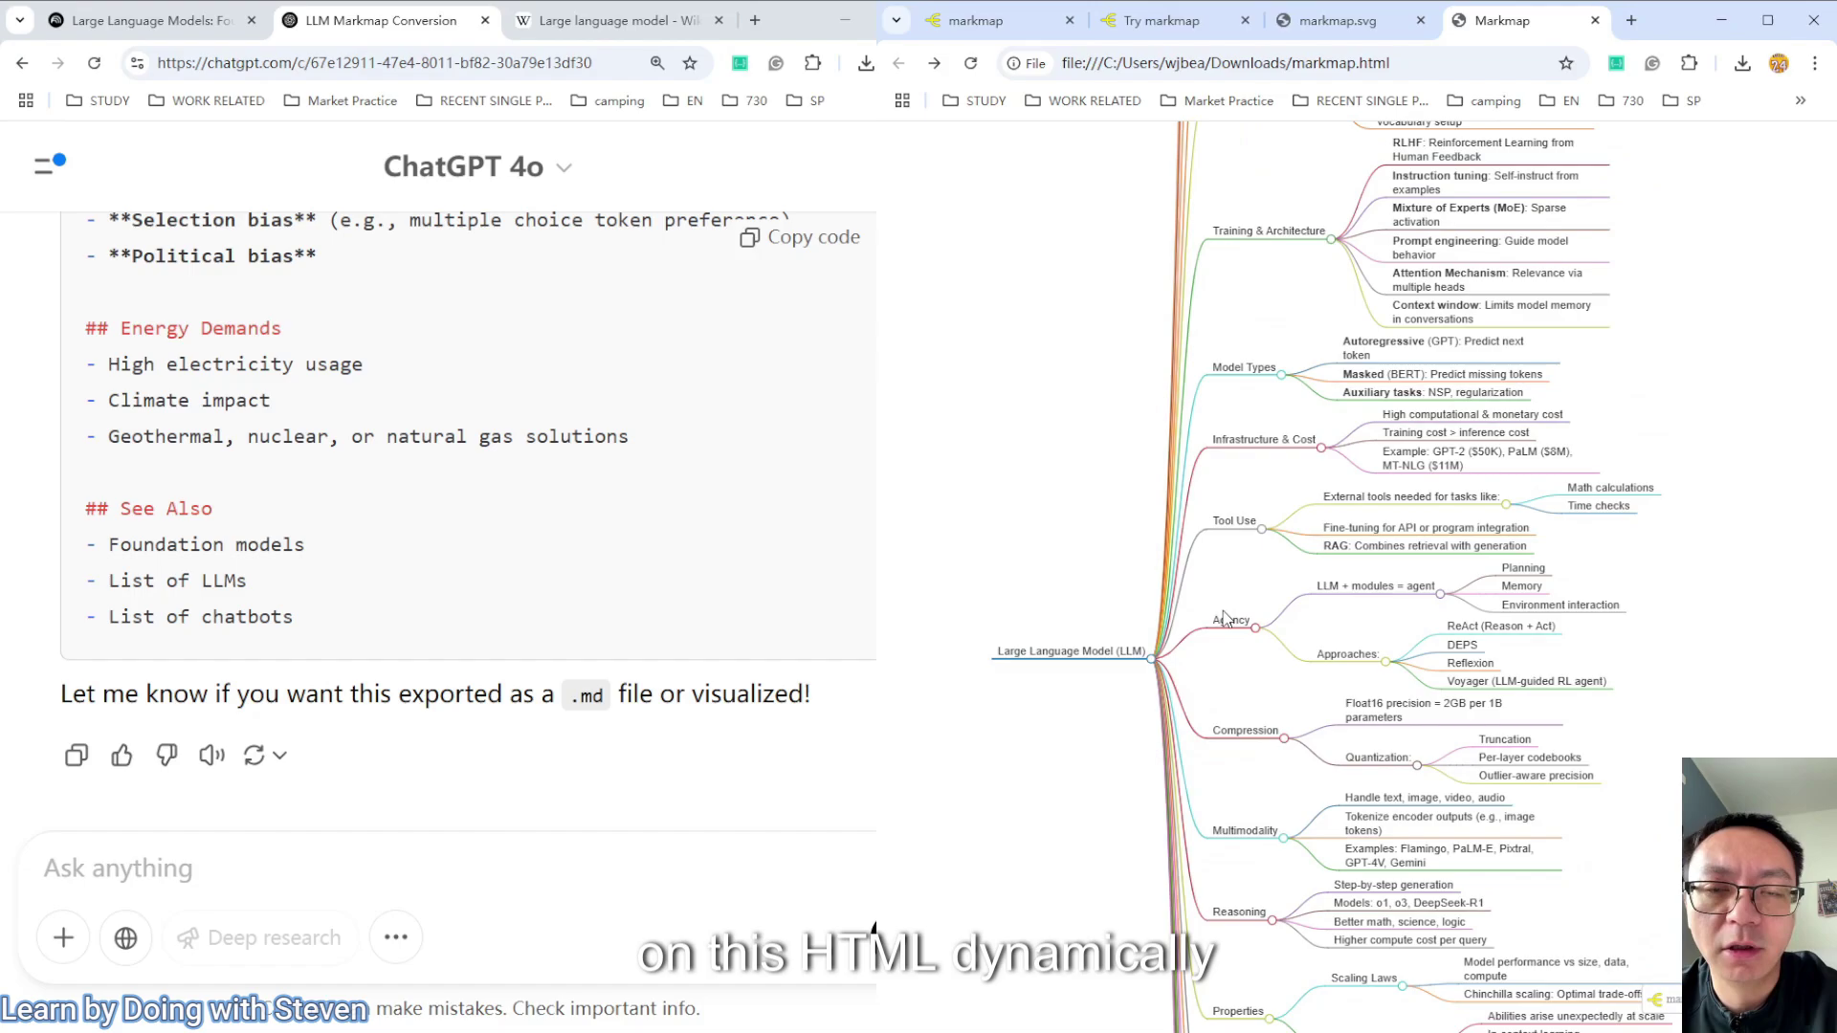
key("F5")
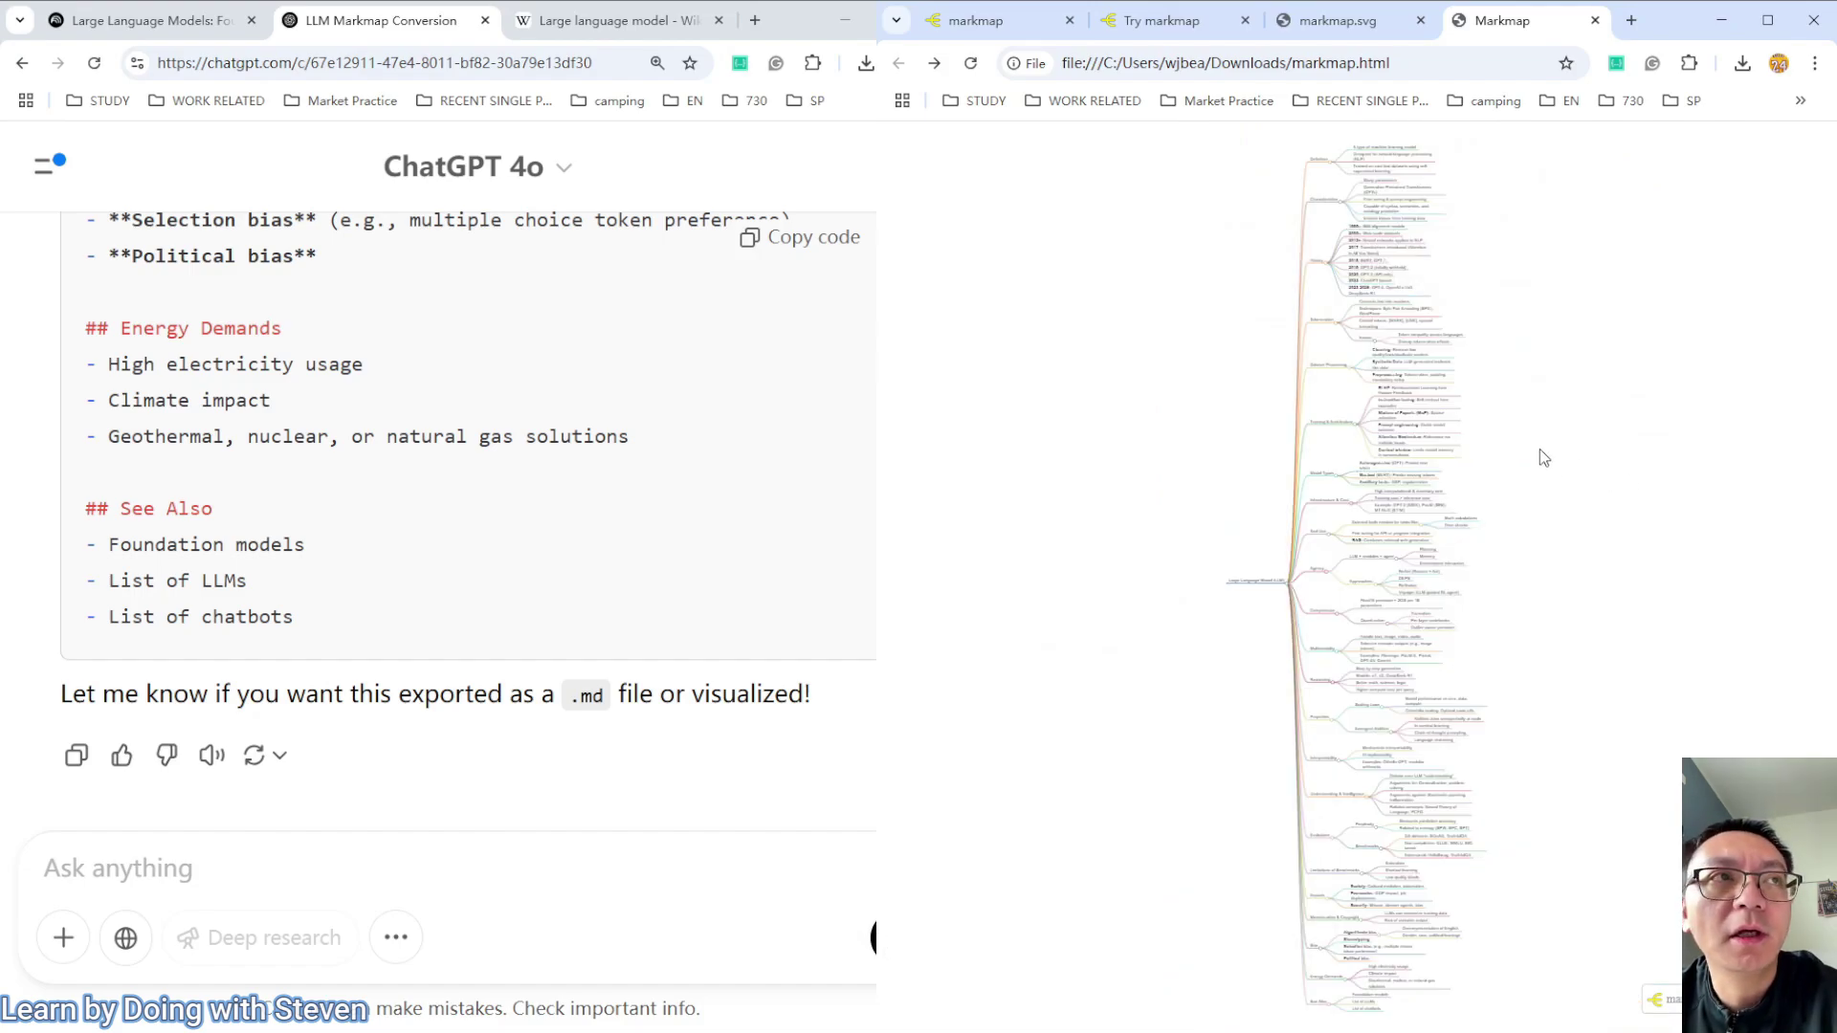
Switch to the NotebookLM mind map and compare it with the HTML markmap from Characteristics through the lower branches
left_click(162, 21)
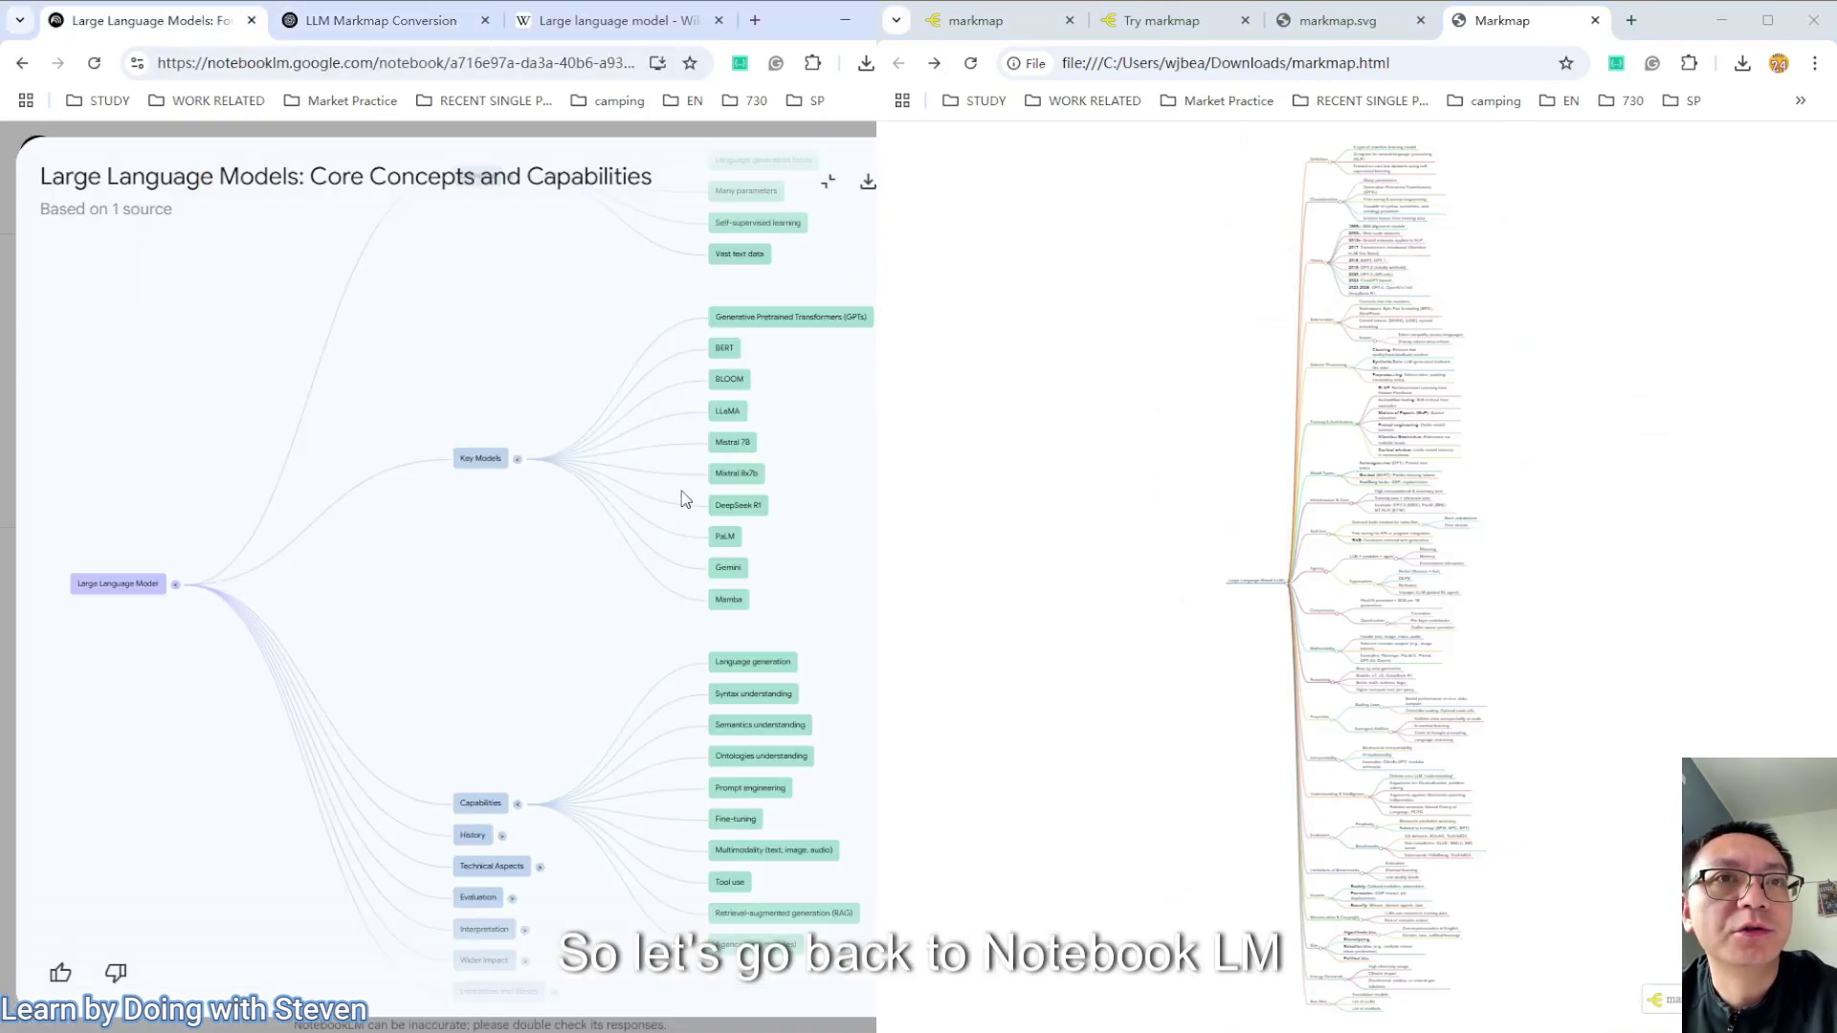
scroll(1215, 559, "up", 6)
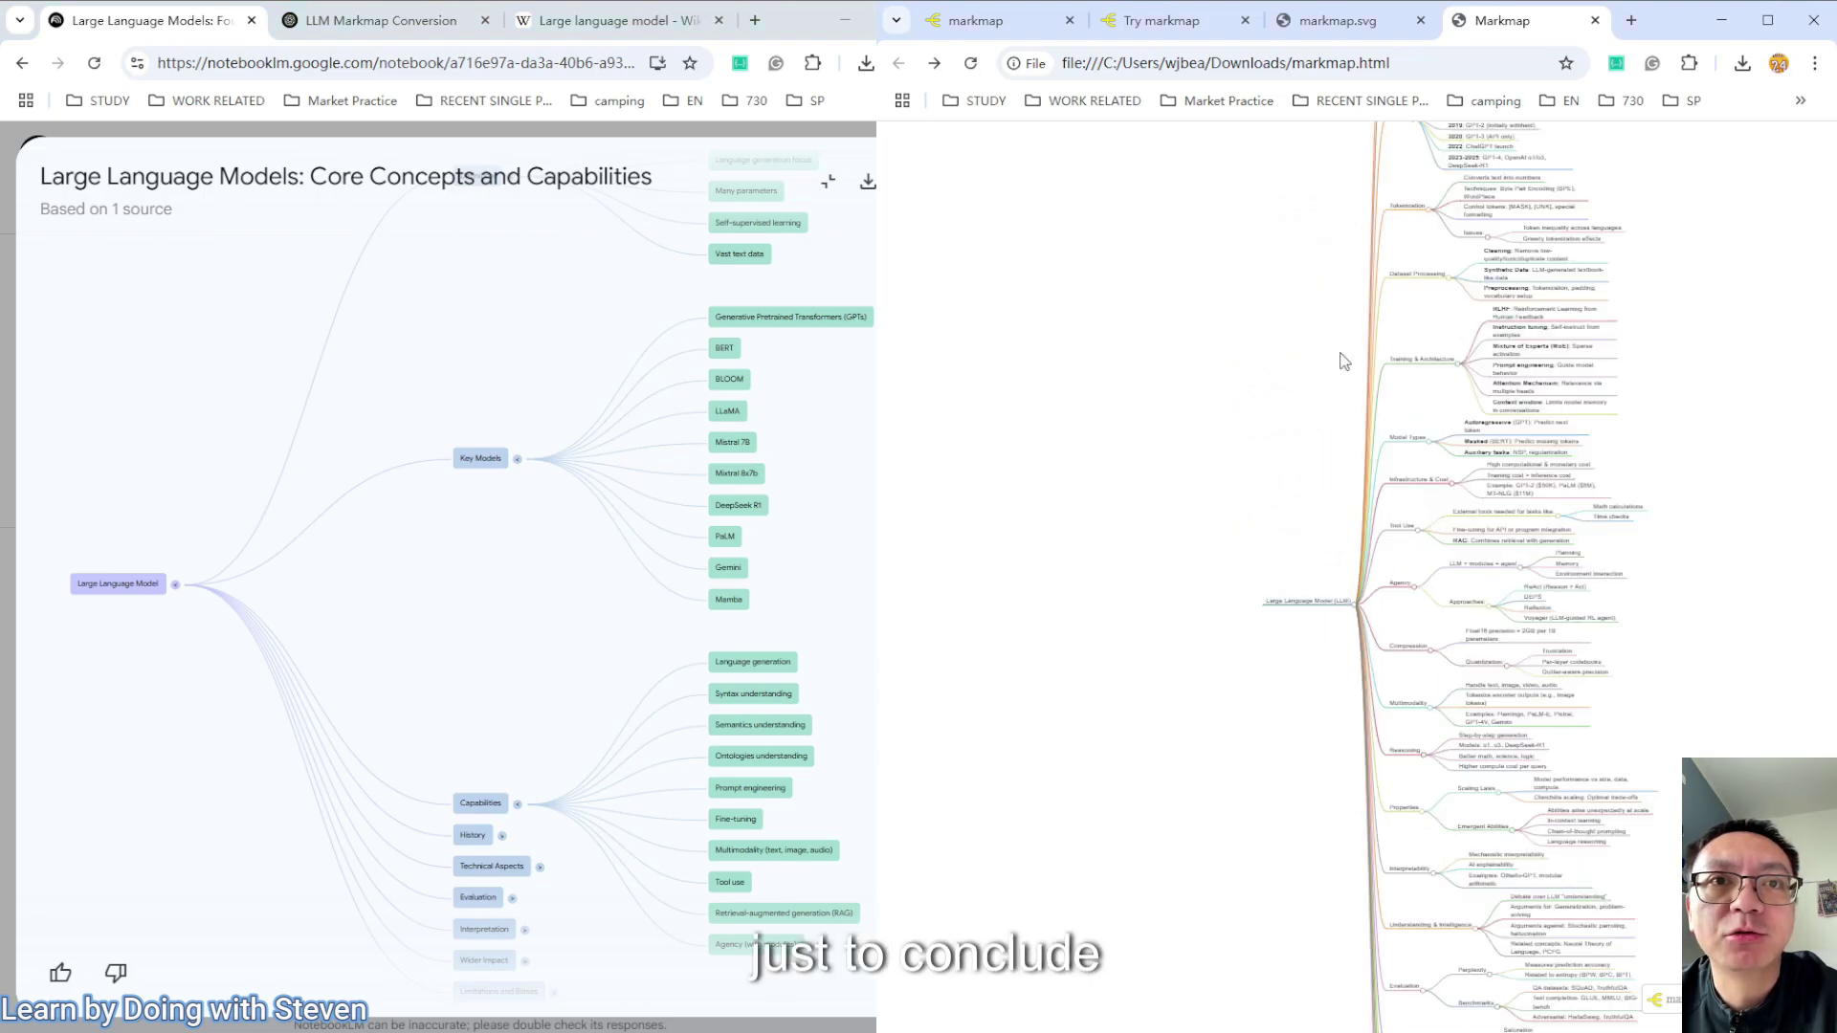
scroll(1205, 560, "down", 6)
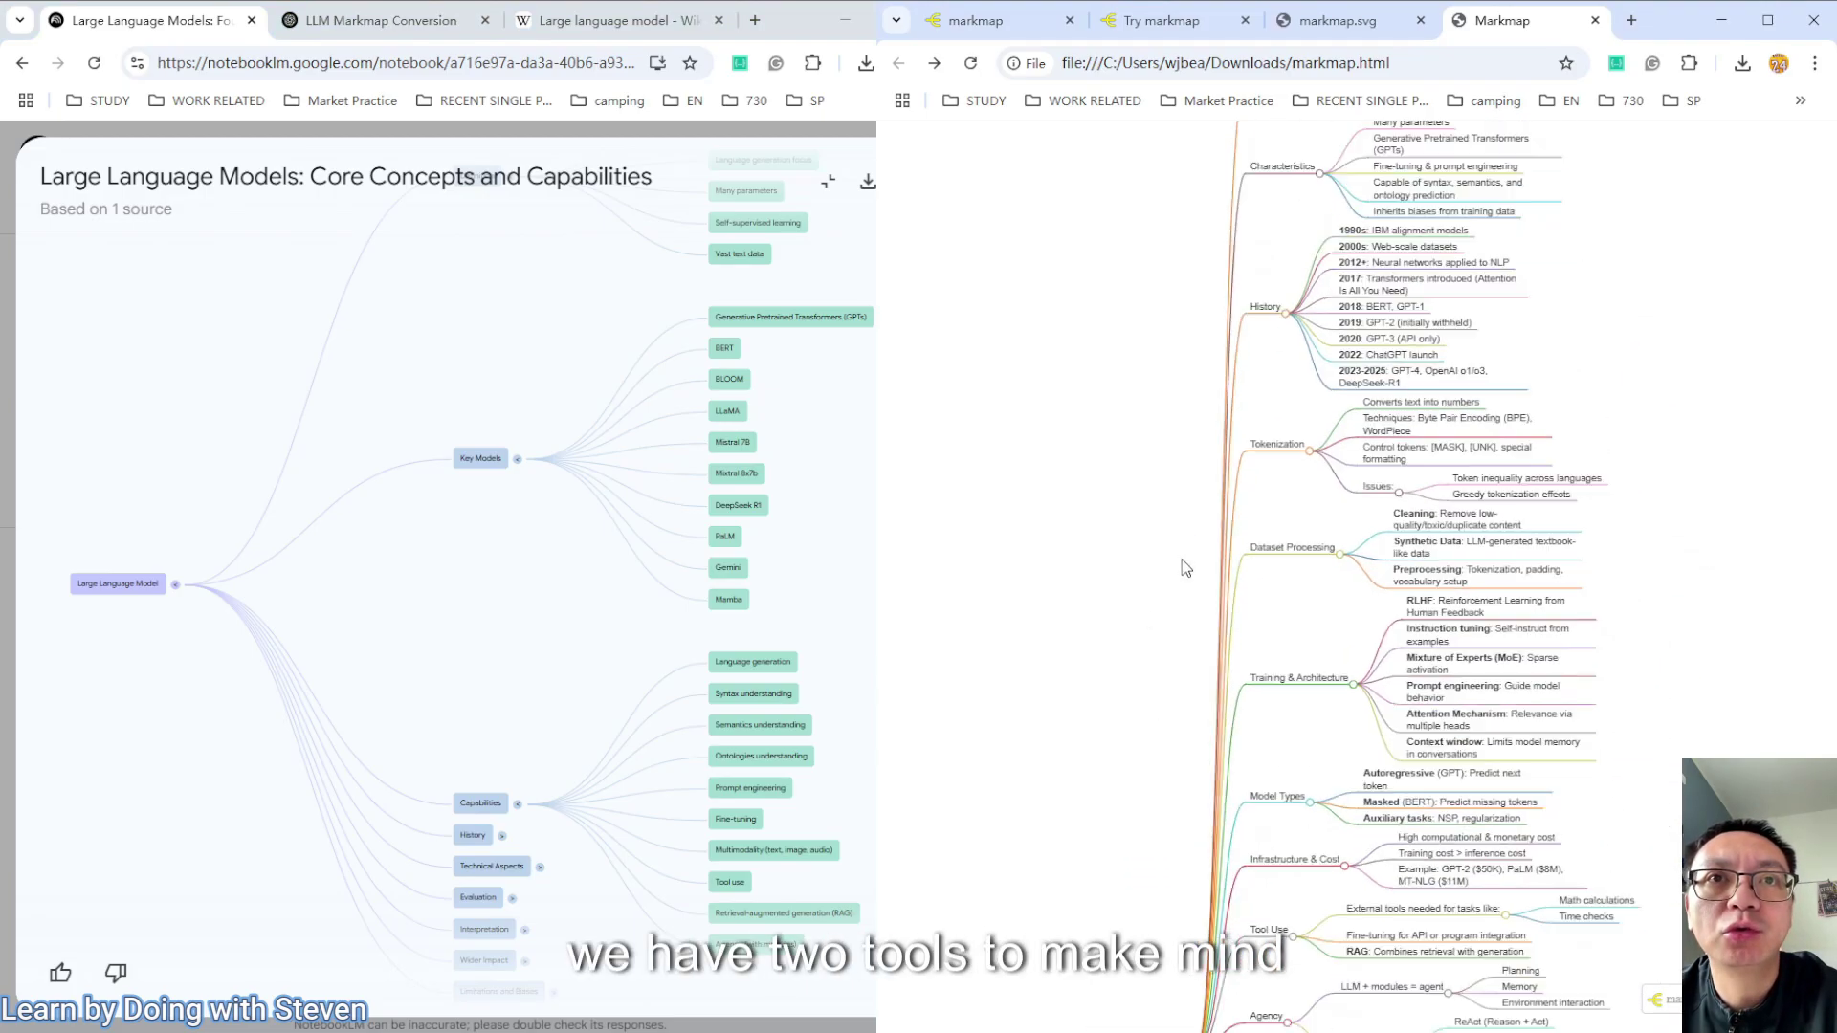
left_click_drag(1180, 603, 1208, 652)
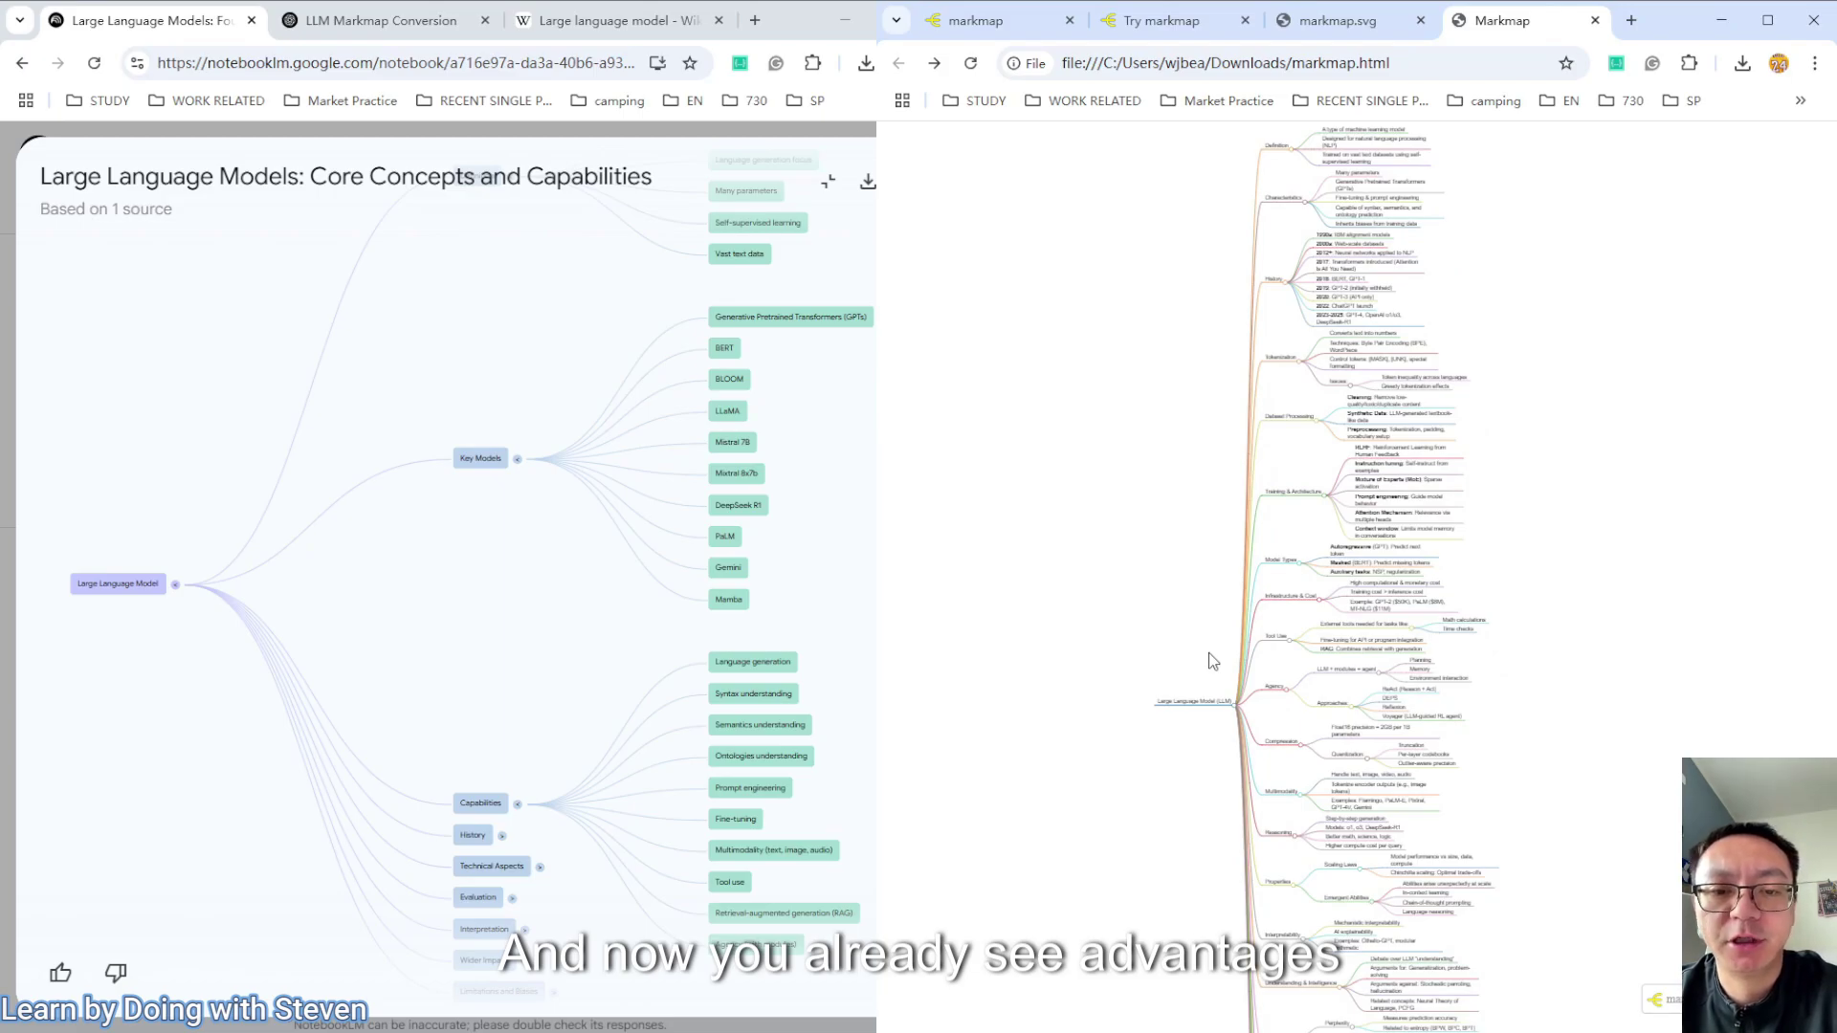